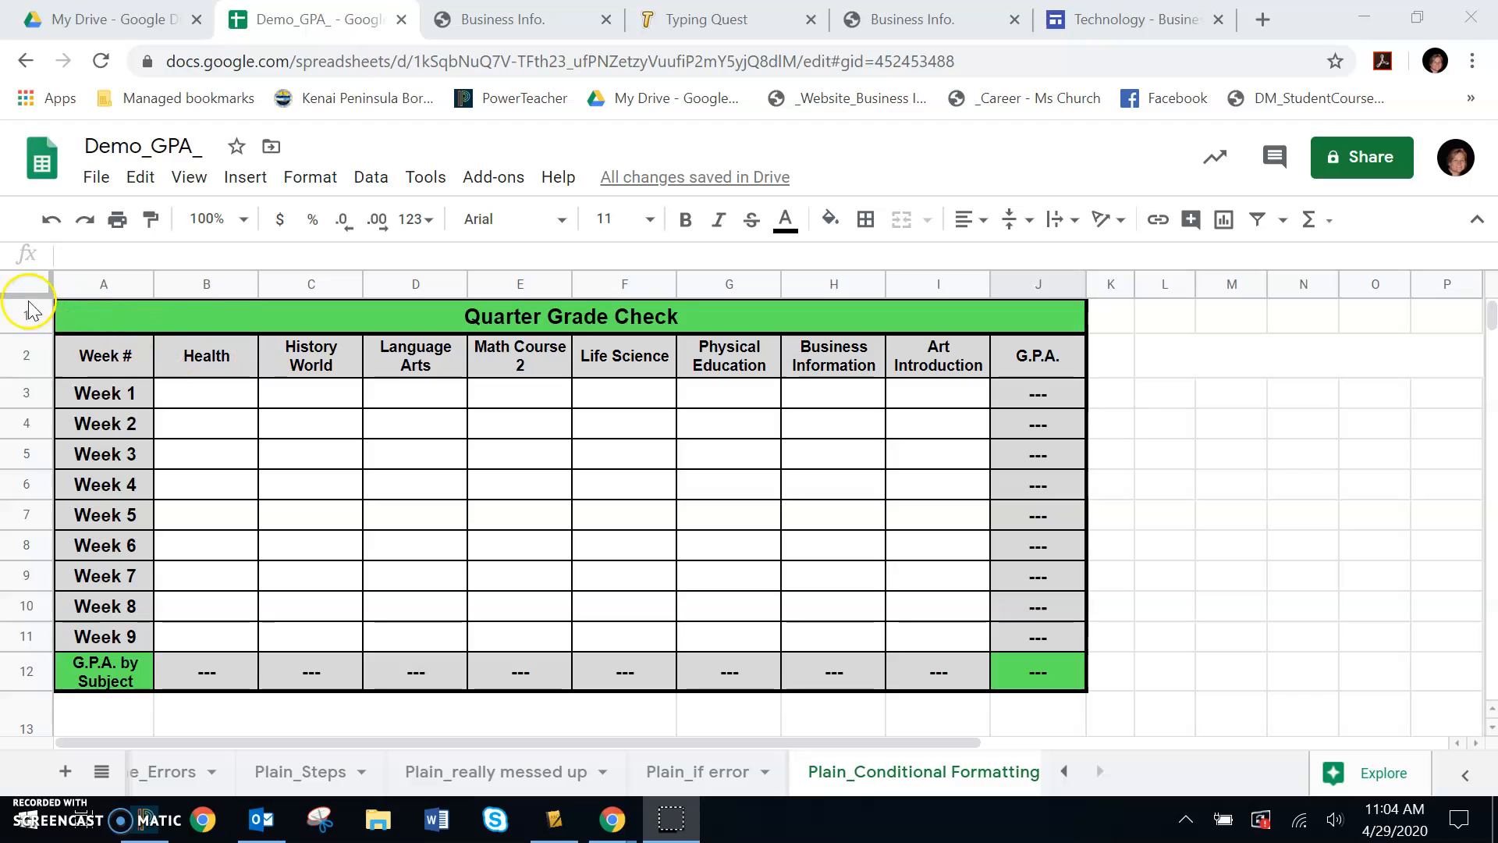
Step: Turn on text wrapping for all cells in the sheet
{"action": "left_click", "coordinate": [24, 289]}
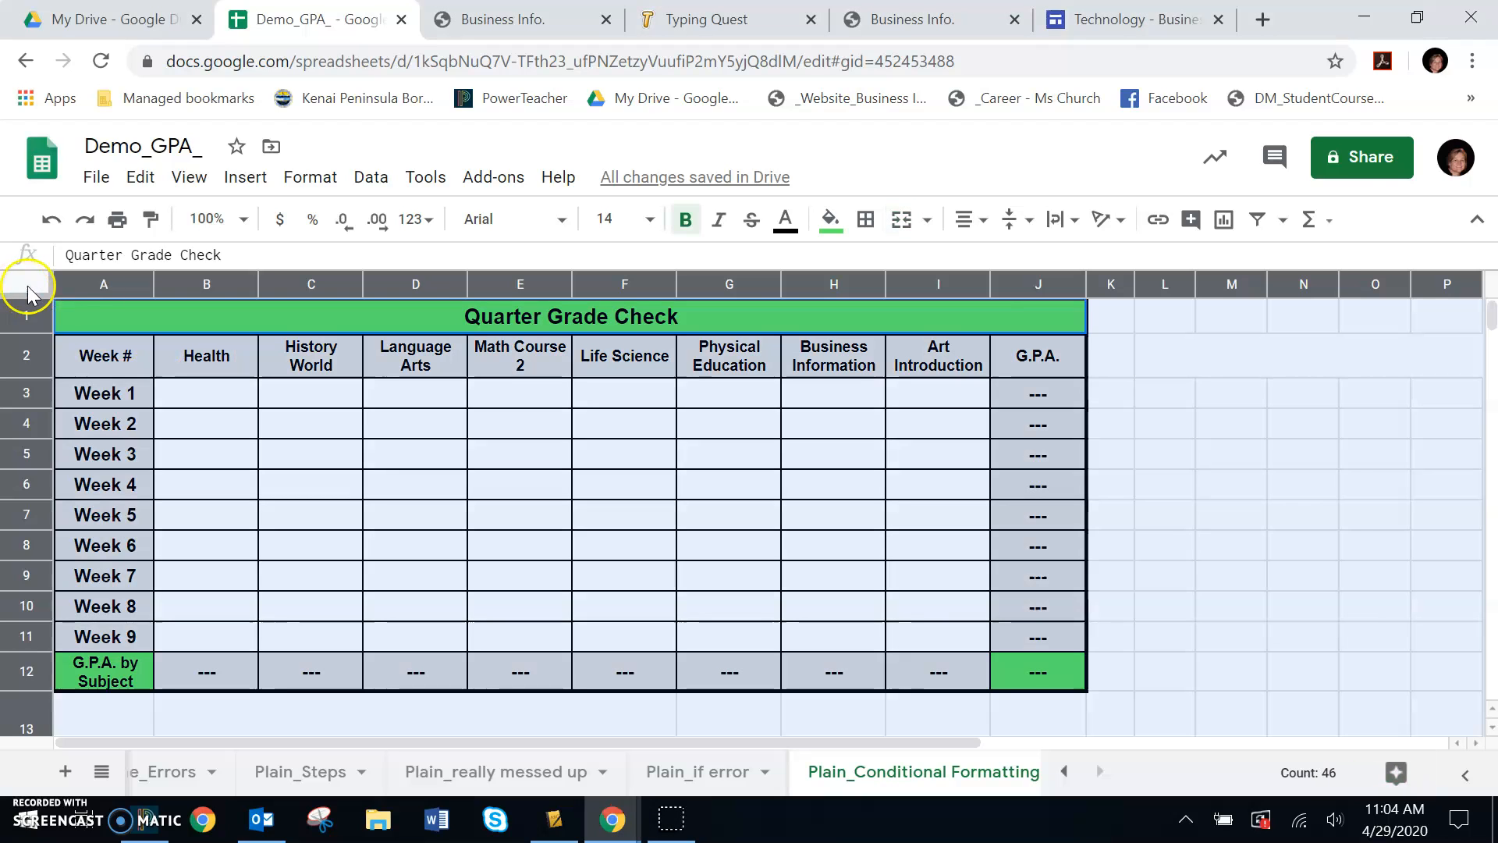
{"action": "left_click", "coordinate": [1061, 220]}
{"action": "left_click", "coordinate": [1089, 267]}
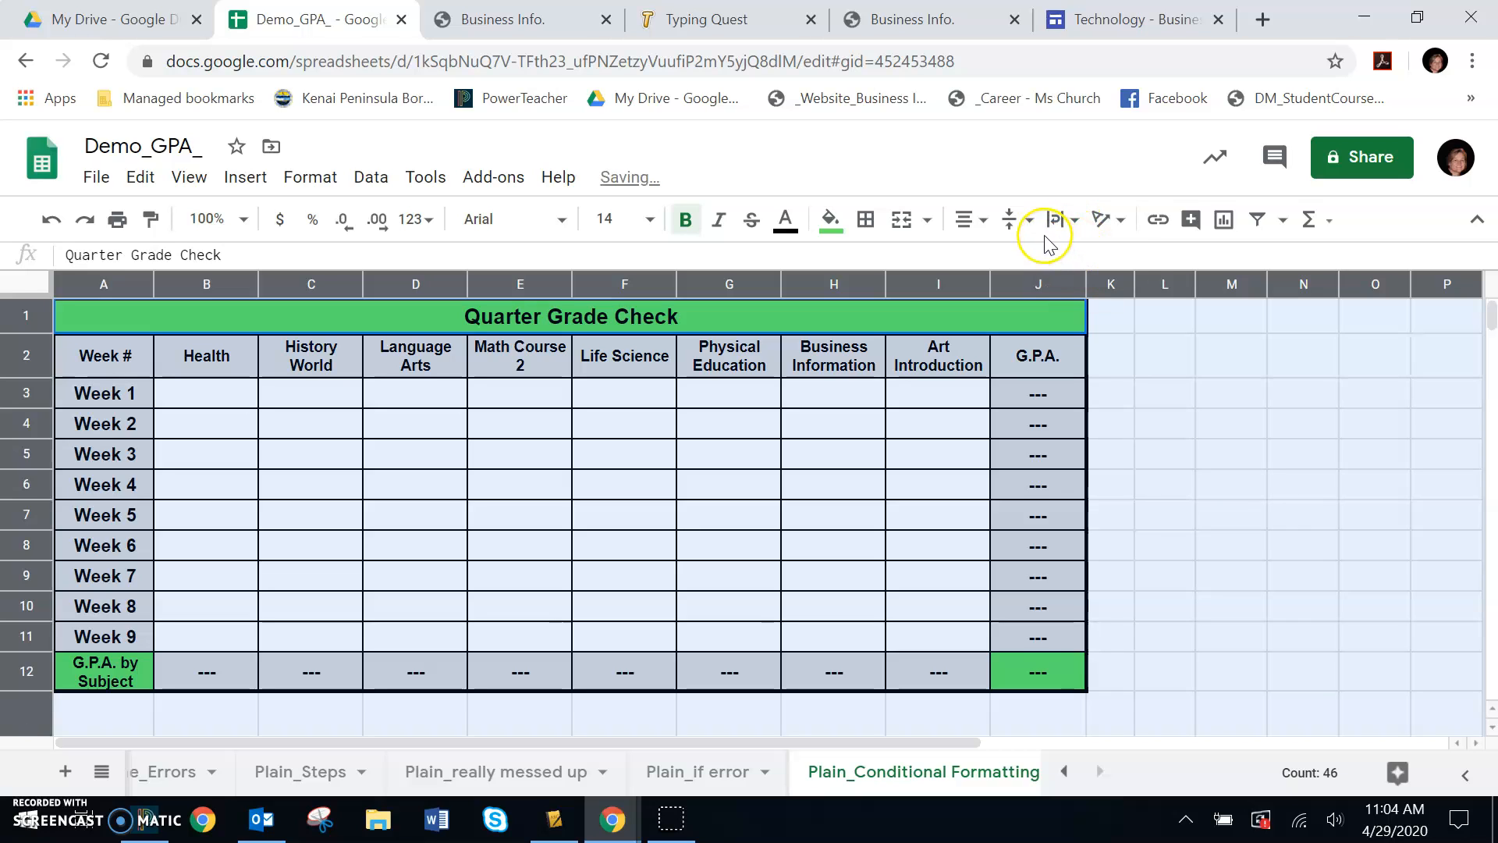
Step: Center all cells of the sheet horizontally and align them to the middle vertically
{"action": "left_click", "coordinate": [1031, 227]}
{"action": "left_click", "coordinate": [1042, 260]}
{"action": "left_click", "coordinate": [984, 222]}
{"action": "left_click", "coordinate": [1006, 245]}
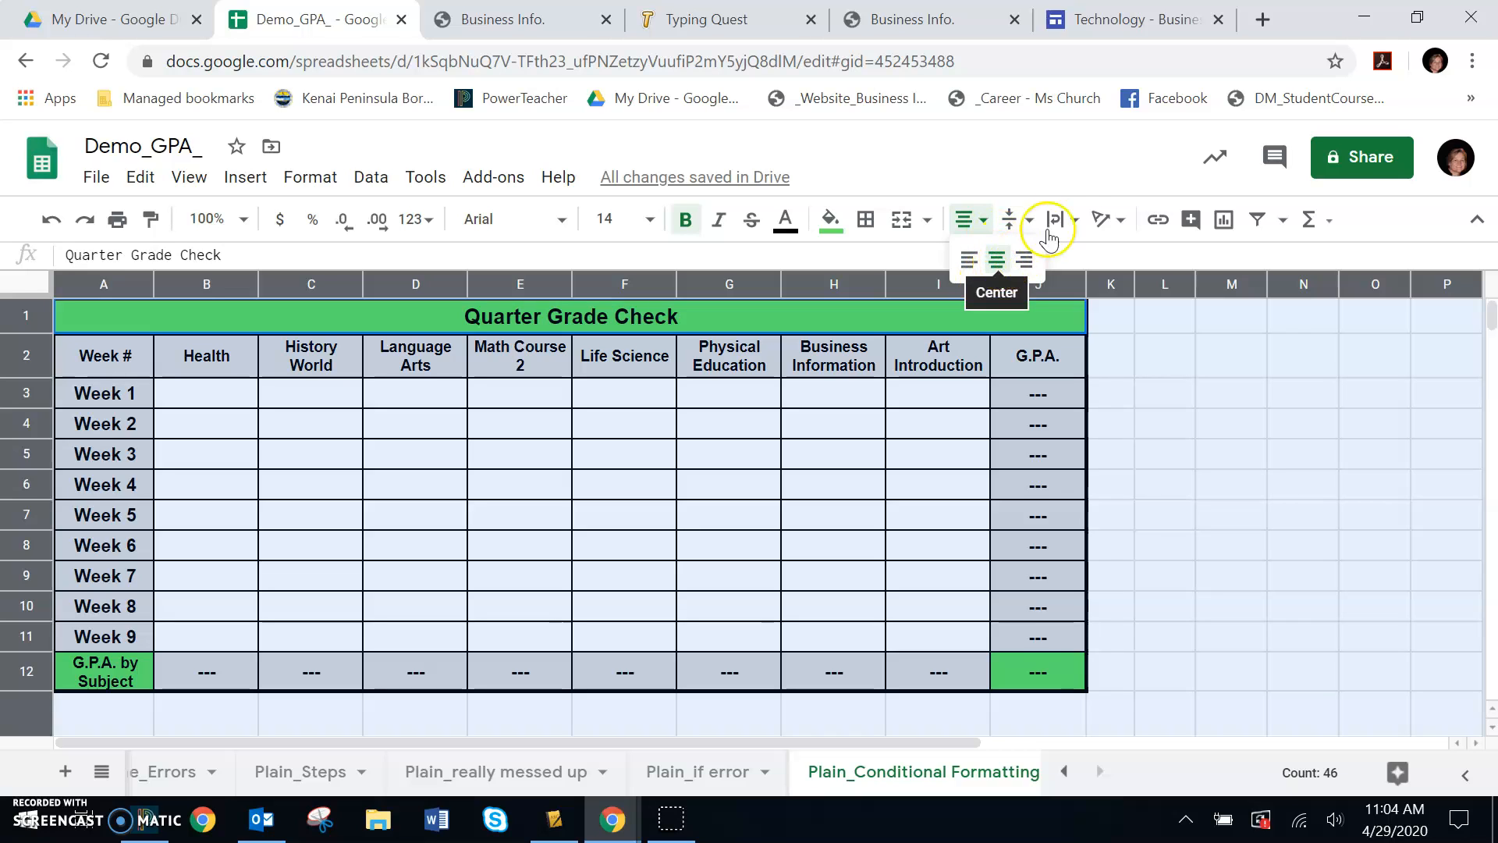
{"action": "left_click", "coordinate": [1016, 219]}
{"action": "left_click", "coordinate": [1046, 261]}
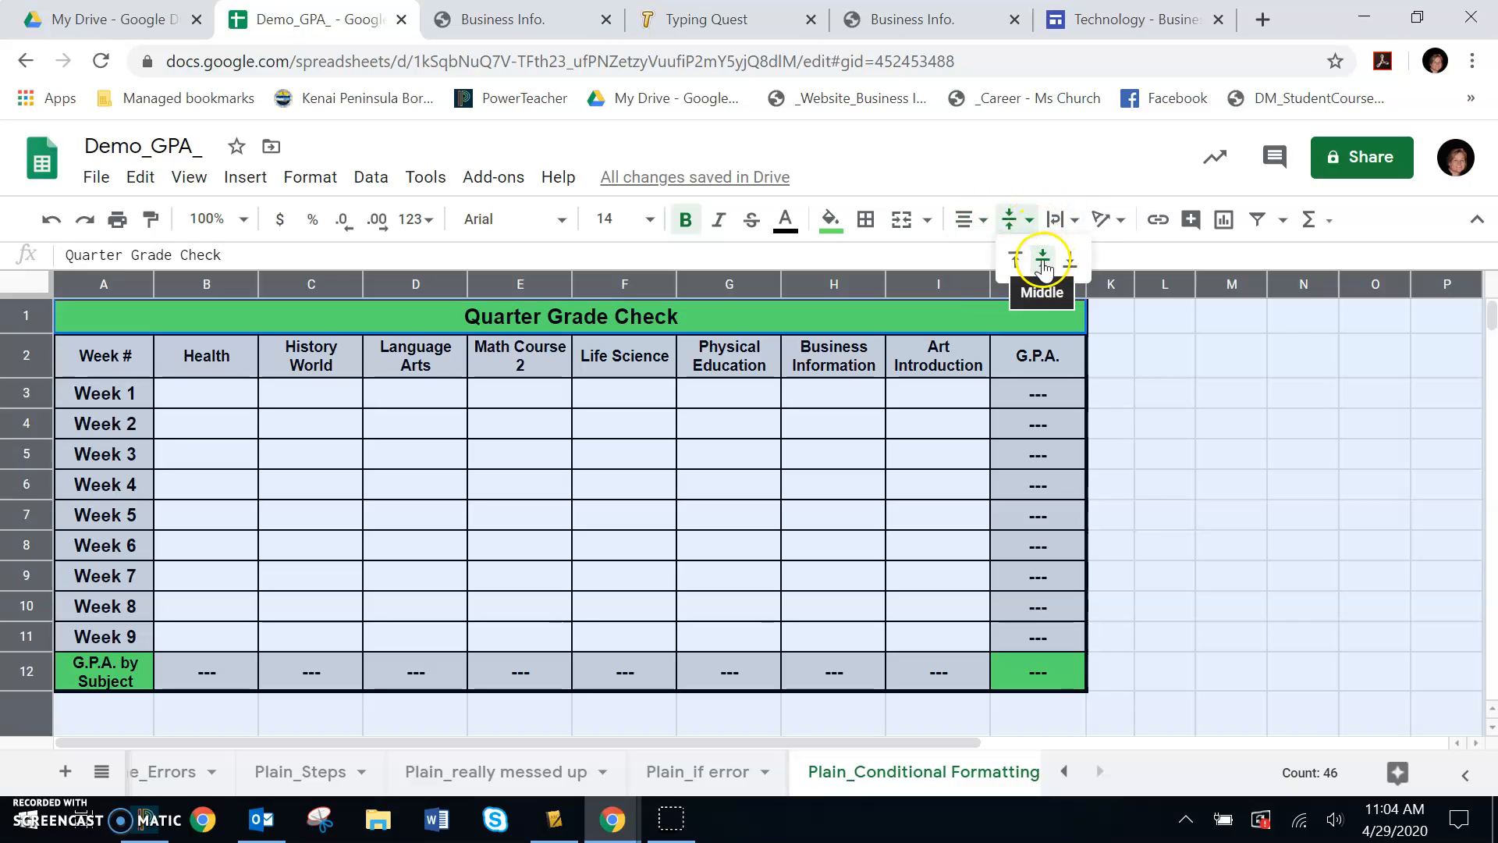
{"action": "left_click", "coordinate": [1265, 528]}
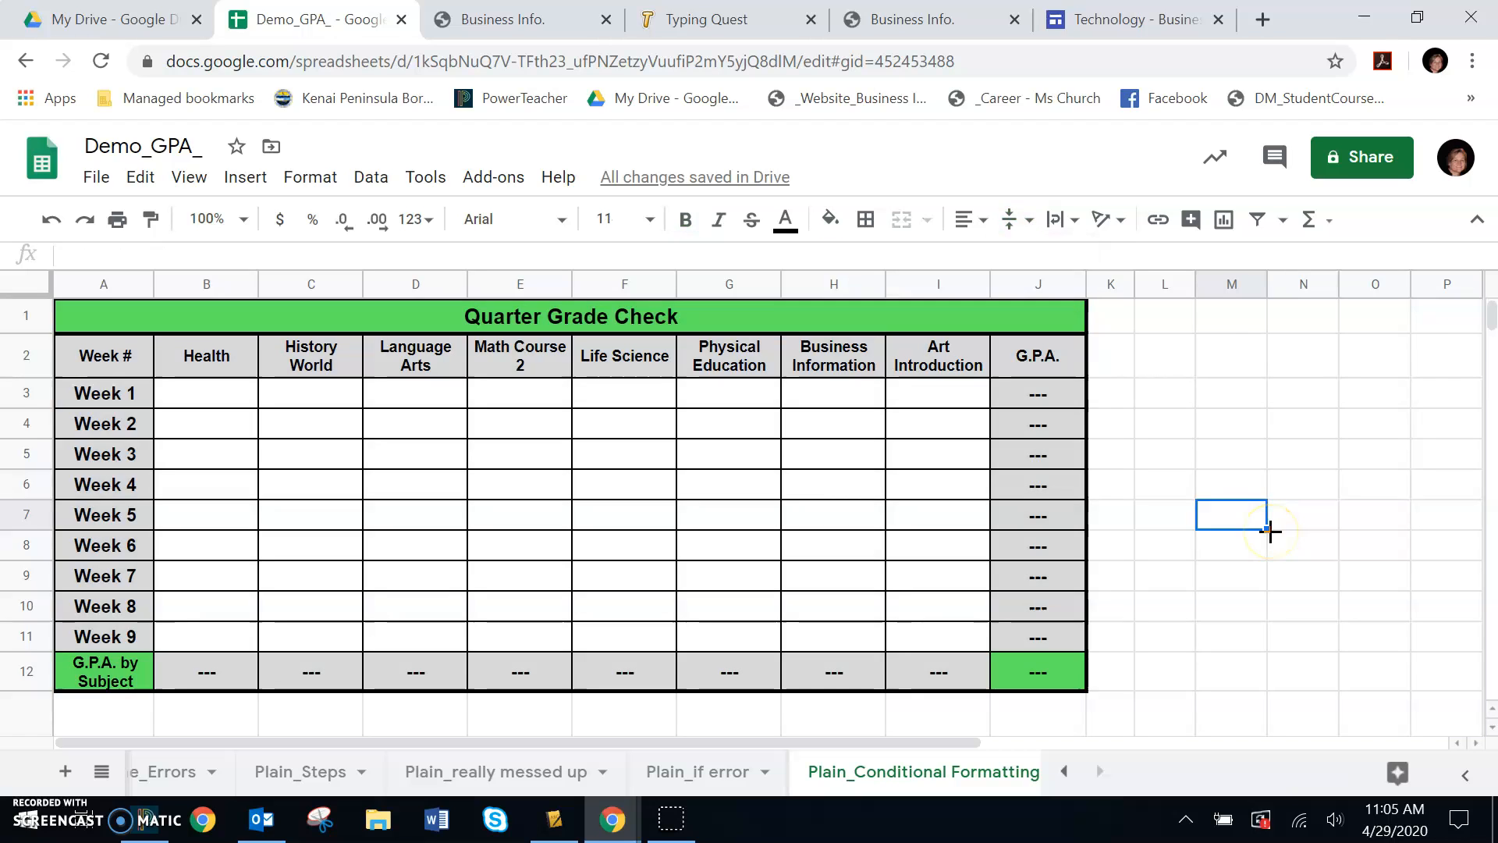
Step: Insert extra spaces between "Life" and "Science" in heading F2 so that it wraps onto two lines
{"action": "left_click", "coordinate": [633, 365]}
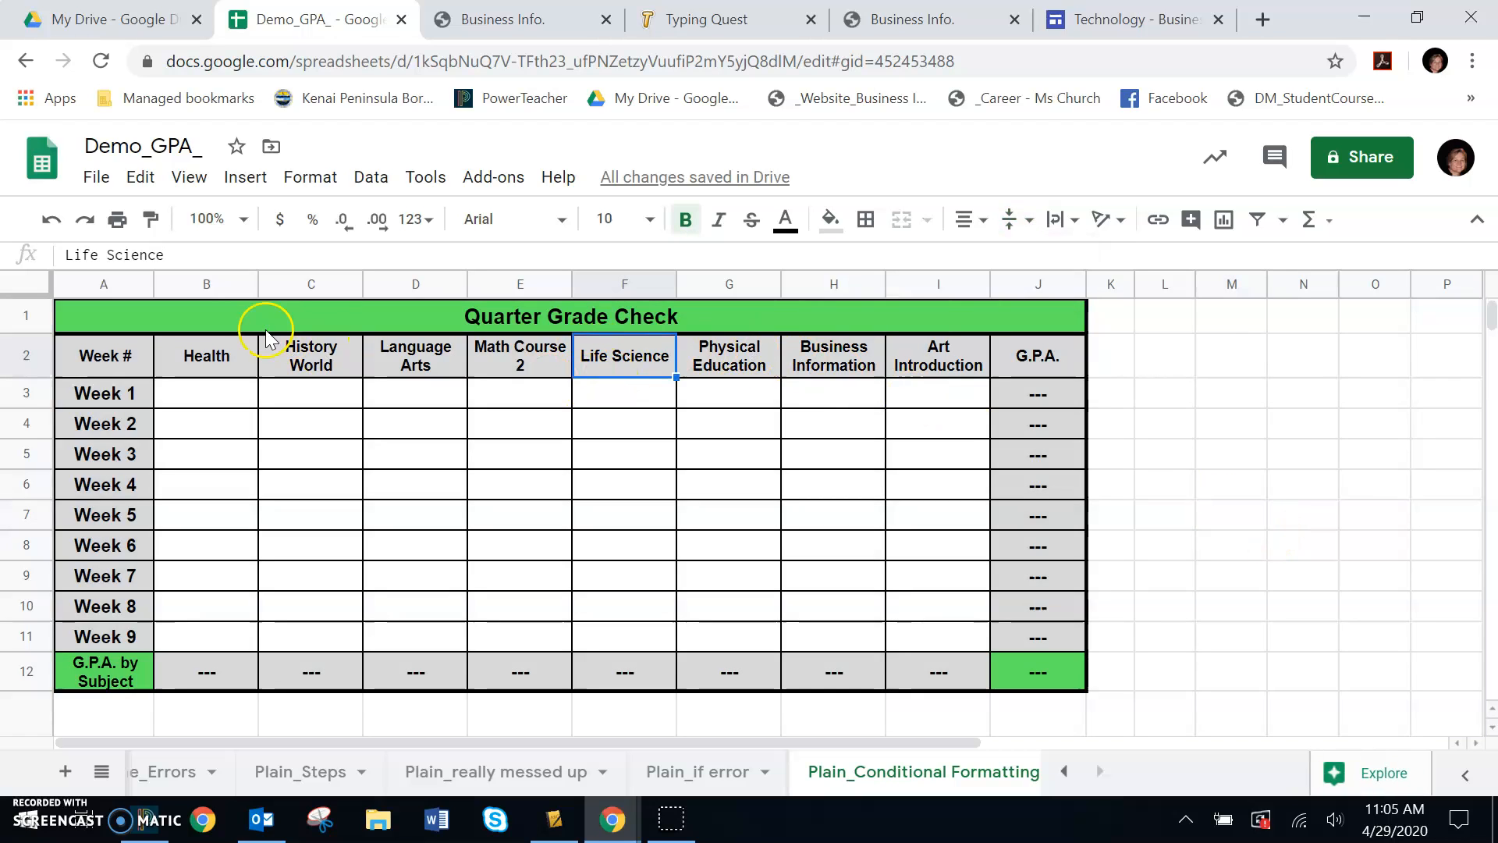
{"action": "left_click", "coordinate": [107, 248]}
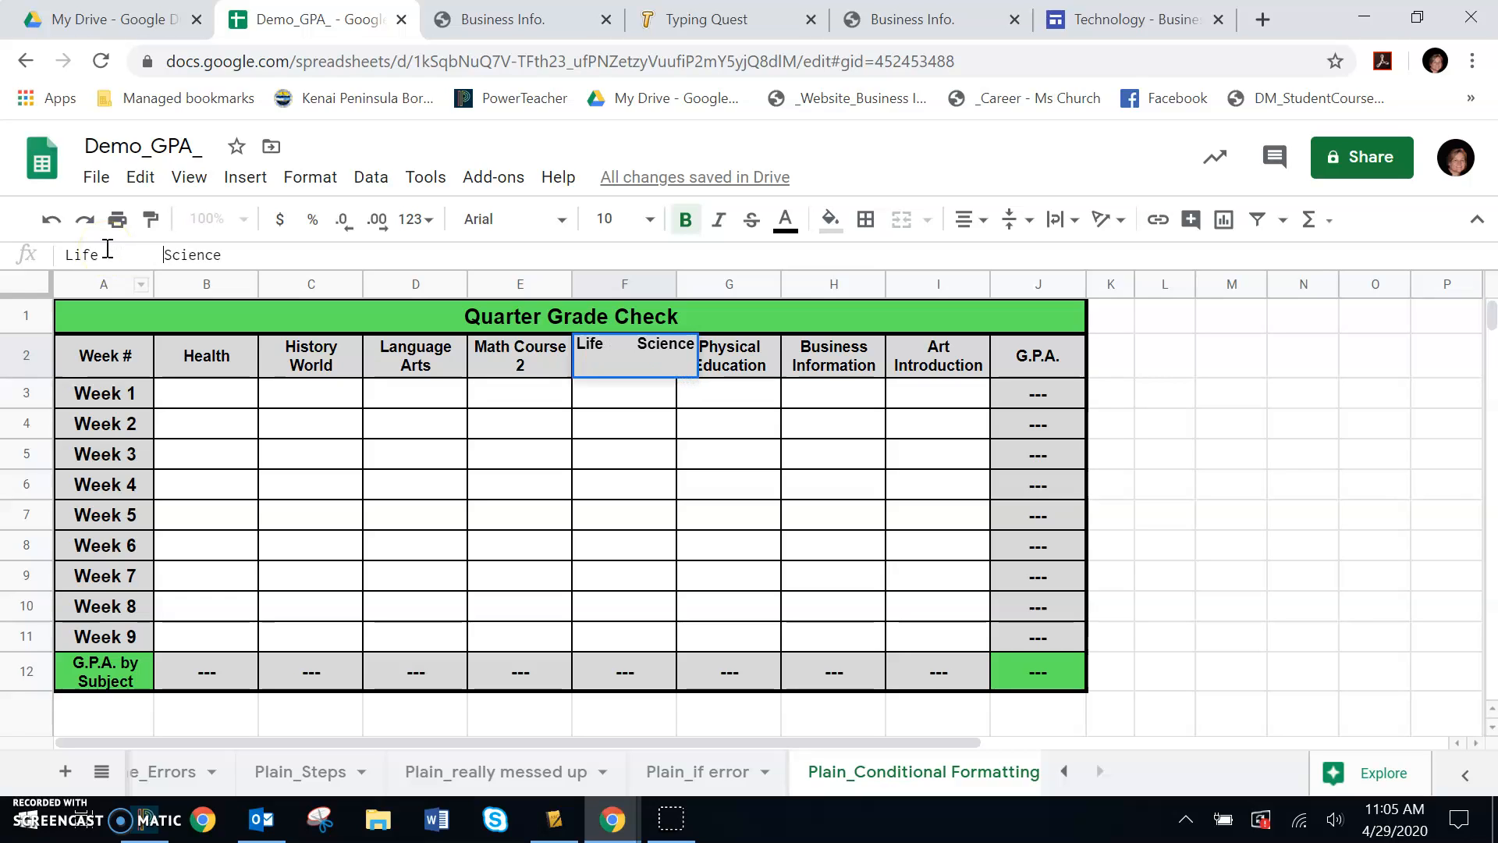
{"action": "left_click", "coordinate": [637, 577]}
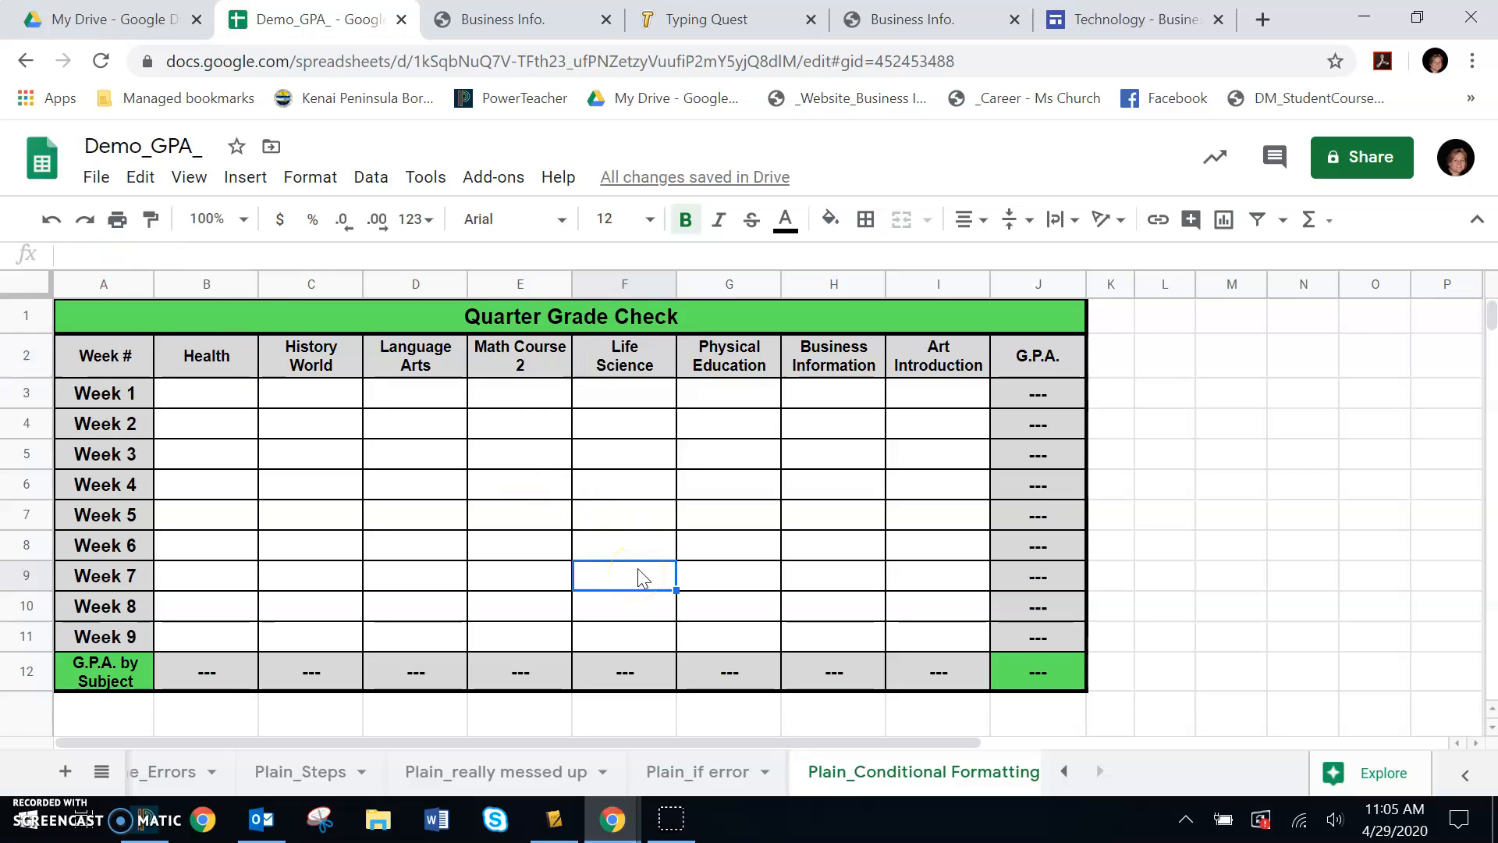
Step: Insert extra spaces after "Math" in heading E2 so that "Course 2" wraps onto the second line
{"action": "left_click", "coordinate": [509, 373]}
{"action": "left_click", "coordinate": [153, 261]}
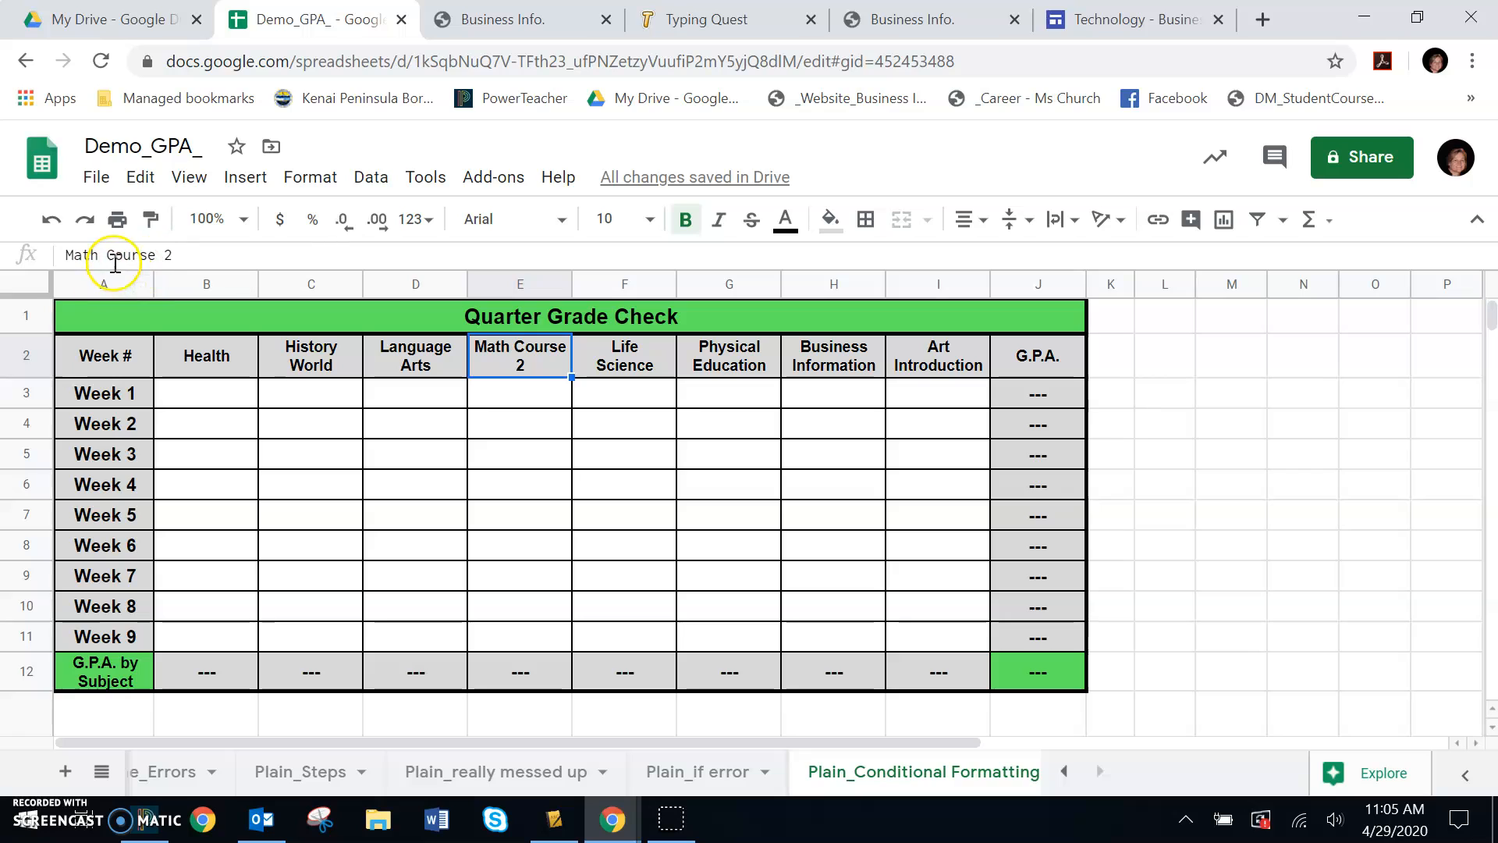
{"action": "left_click", "coordinate": [111, 257]}
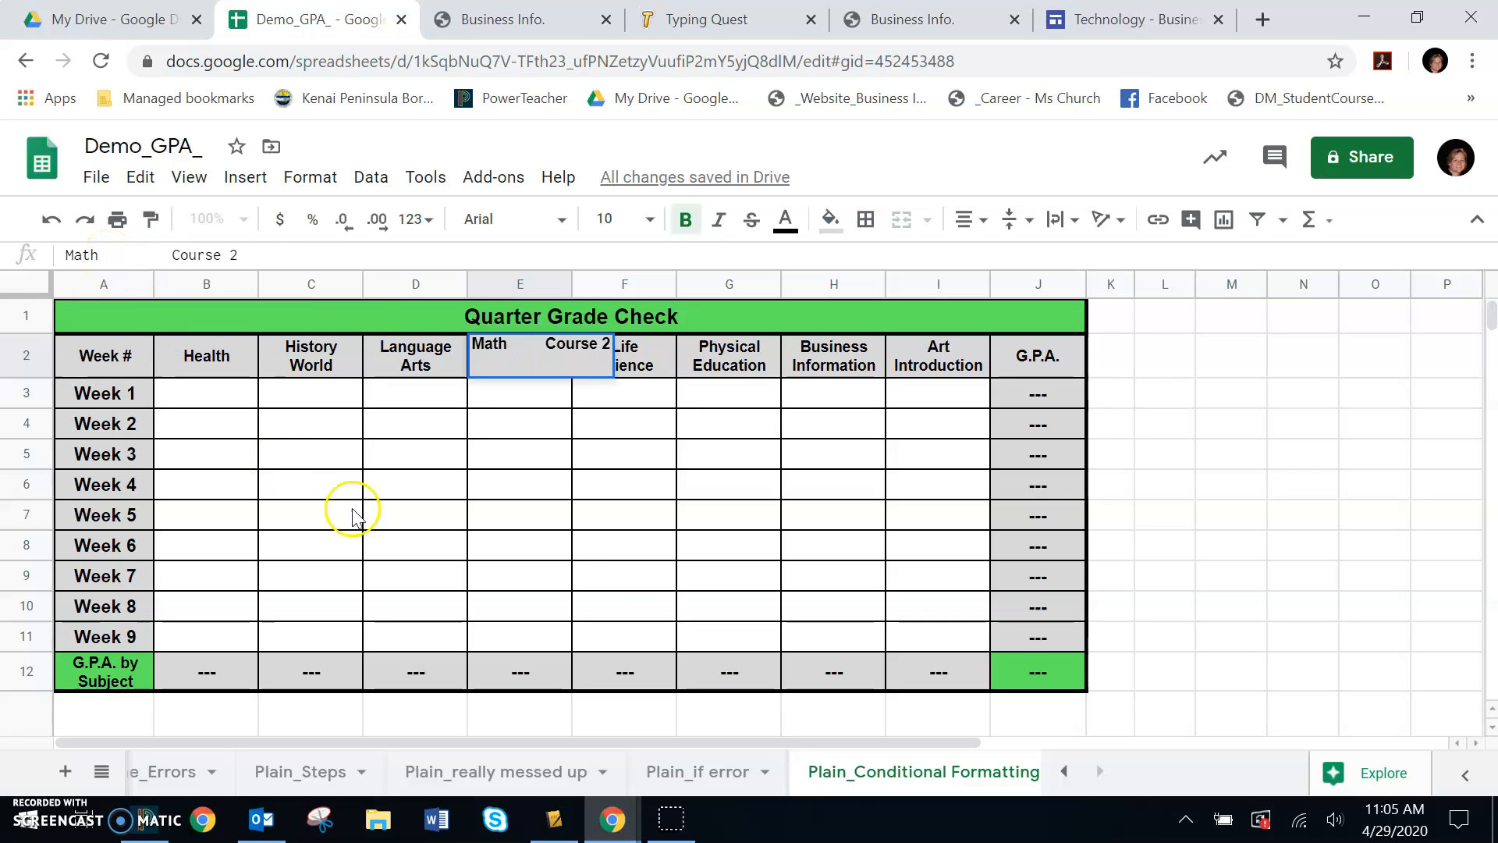
{"action": "left_click", "coordinate": [621, 497]}
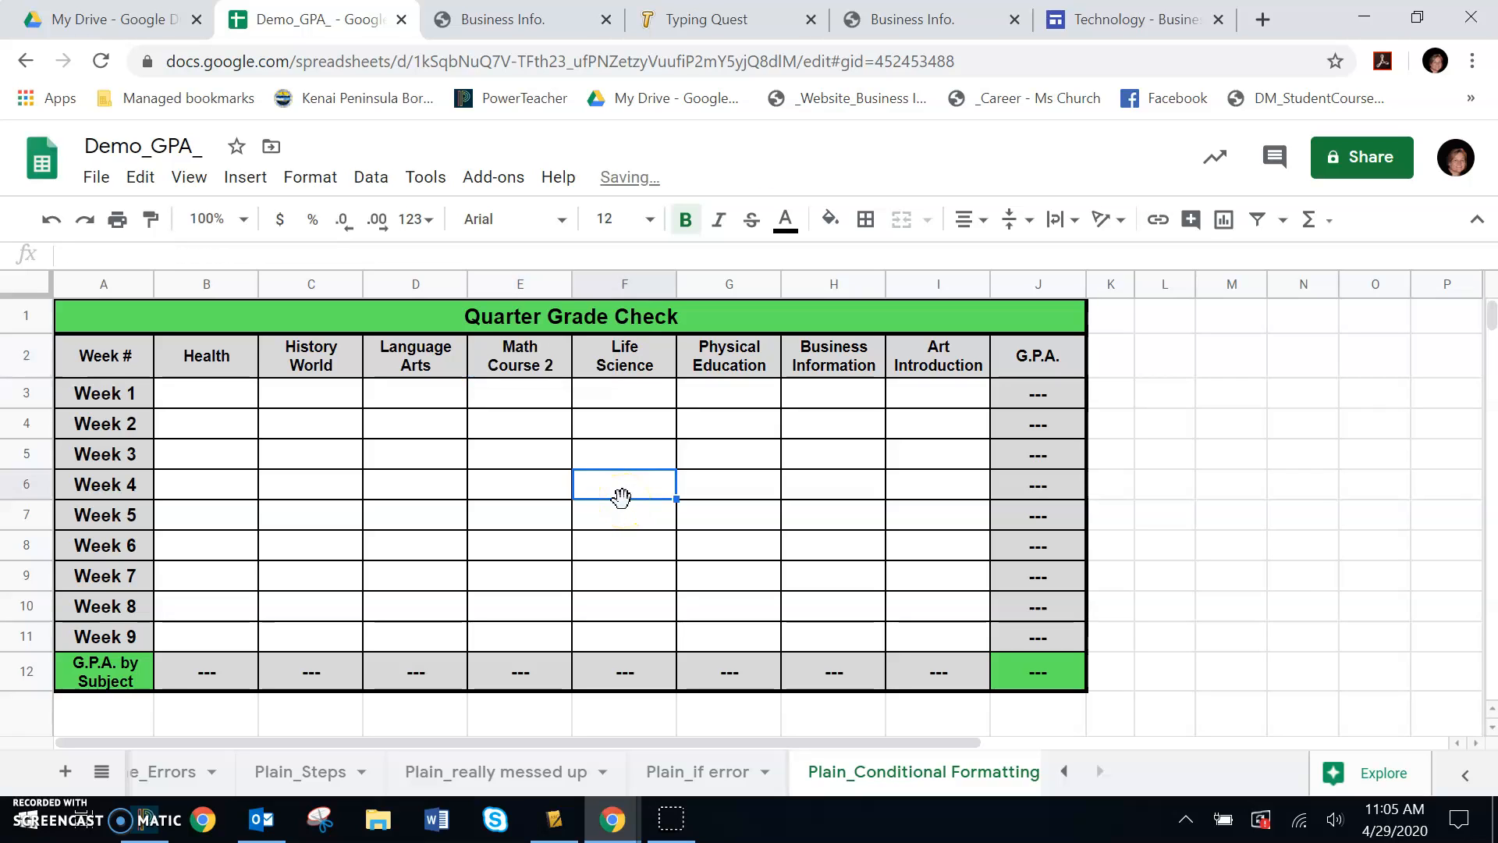
{"action": "left_click", "coordinate": [1320, 573]}
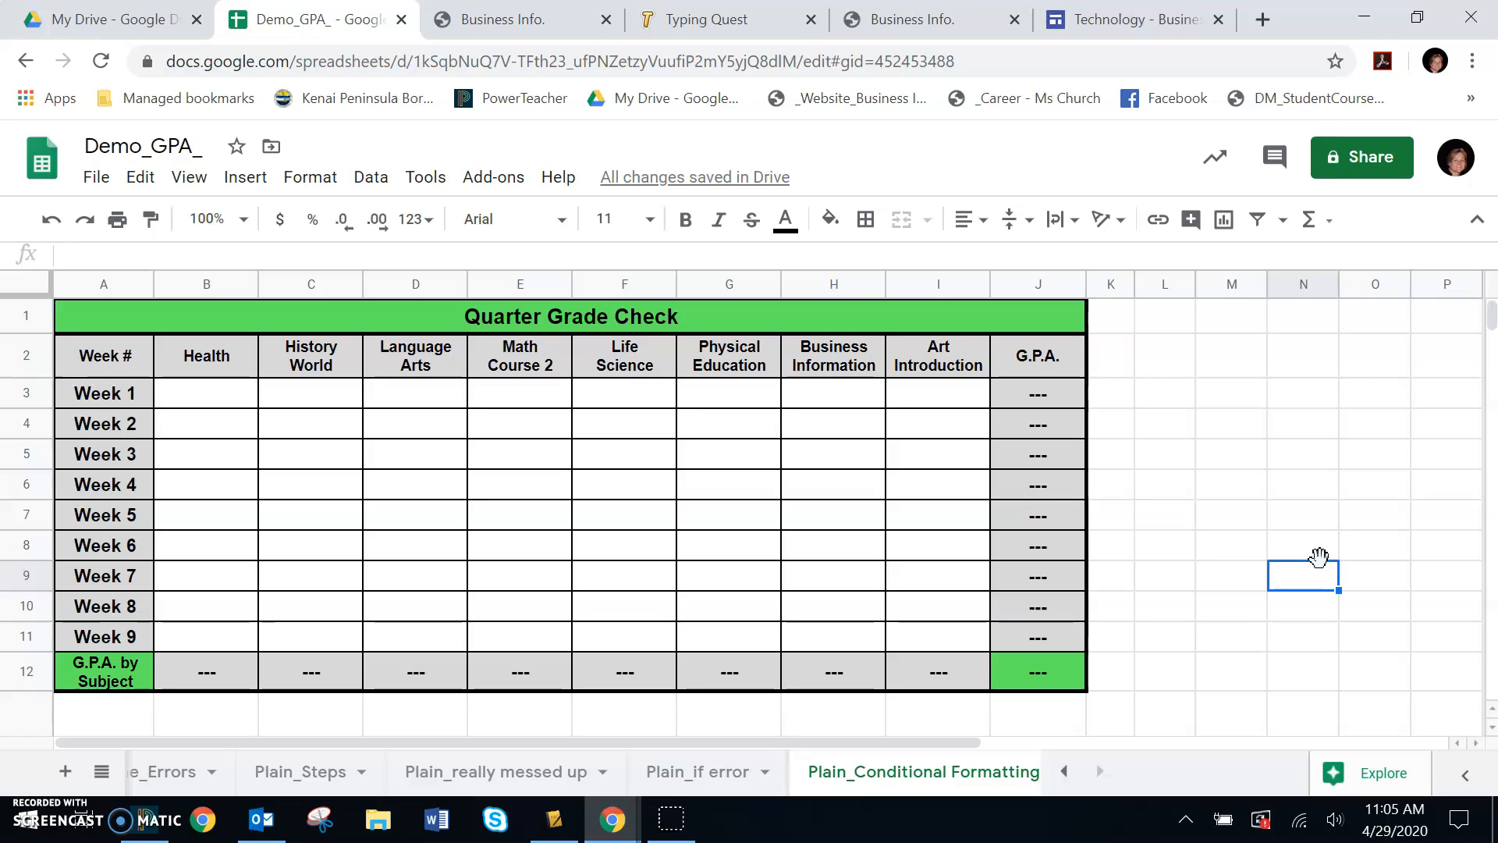
Step: Enter sample grades diagonally down the table: 1 in C4, 2 in D5, 3 in E6, 4 in F7 and 0 in G8
{"action": "left_click", "coordinate": [309, 425]}
{"action": "type", "text": "1"}
{"action": "left_click", "coordinate": [386, 456]}
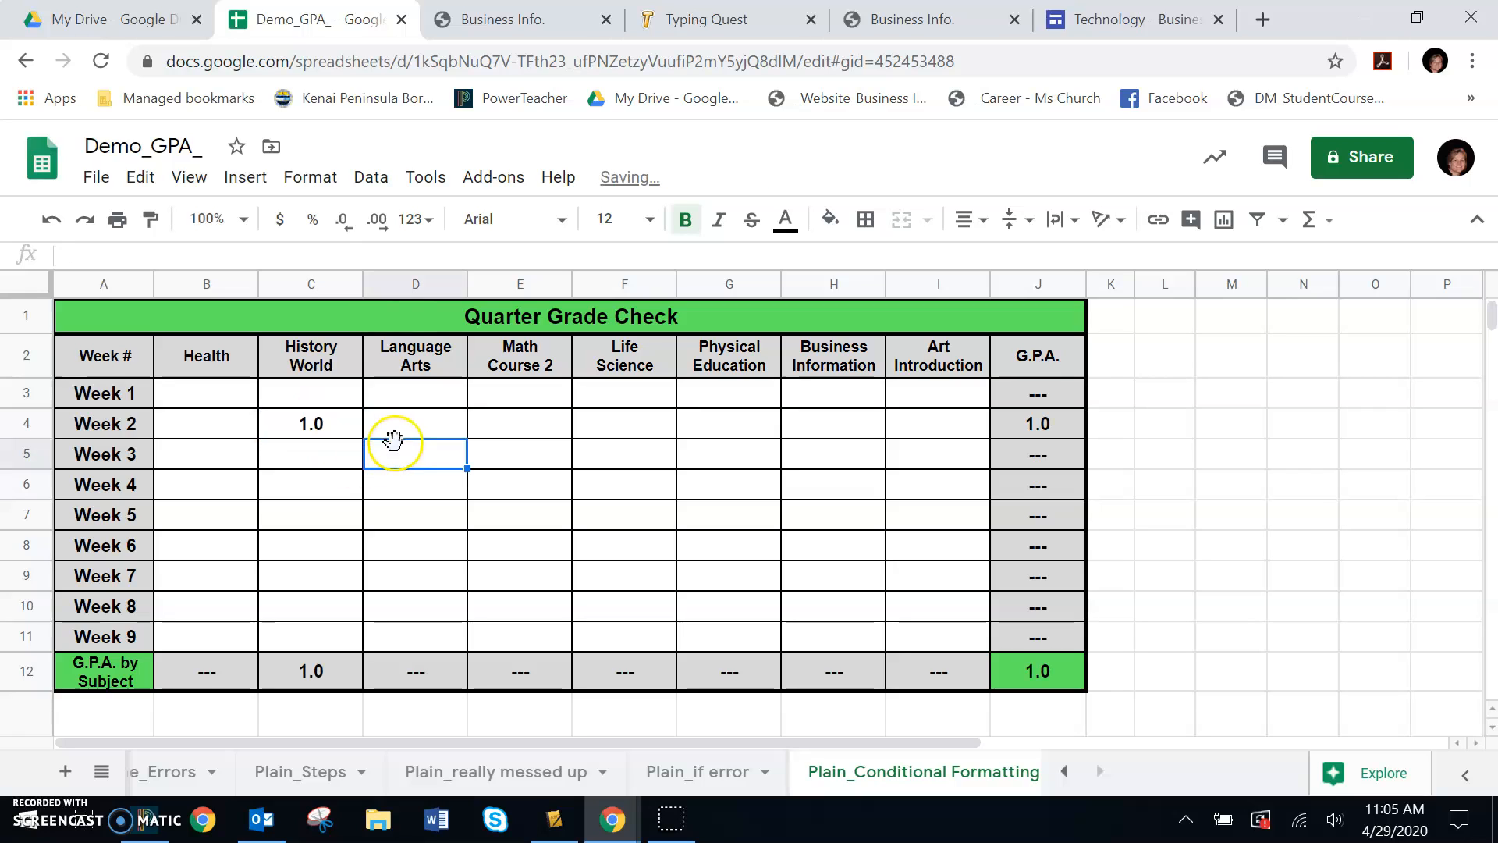
{"action": "type", "text": "2"}
{"action": "left_click", "coordinate": [541, 494]}
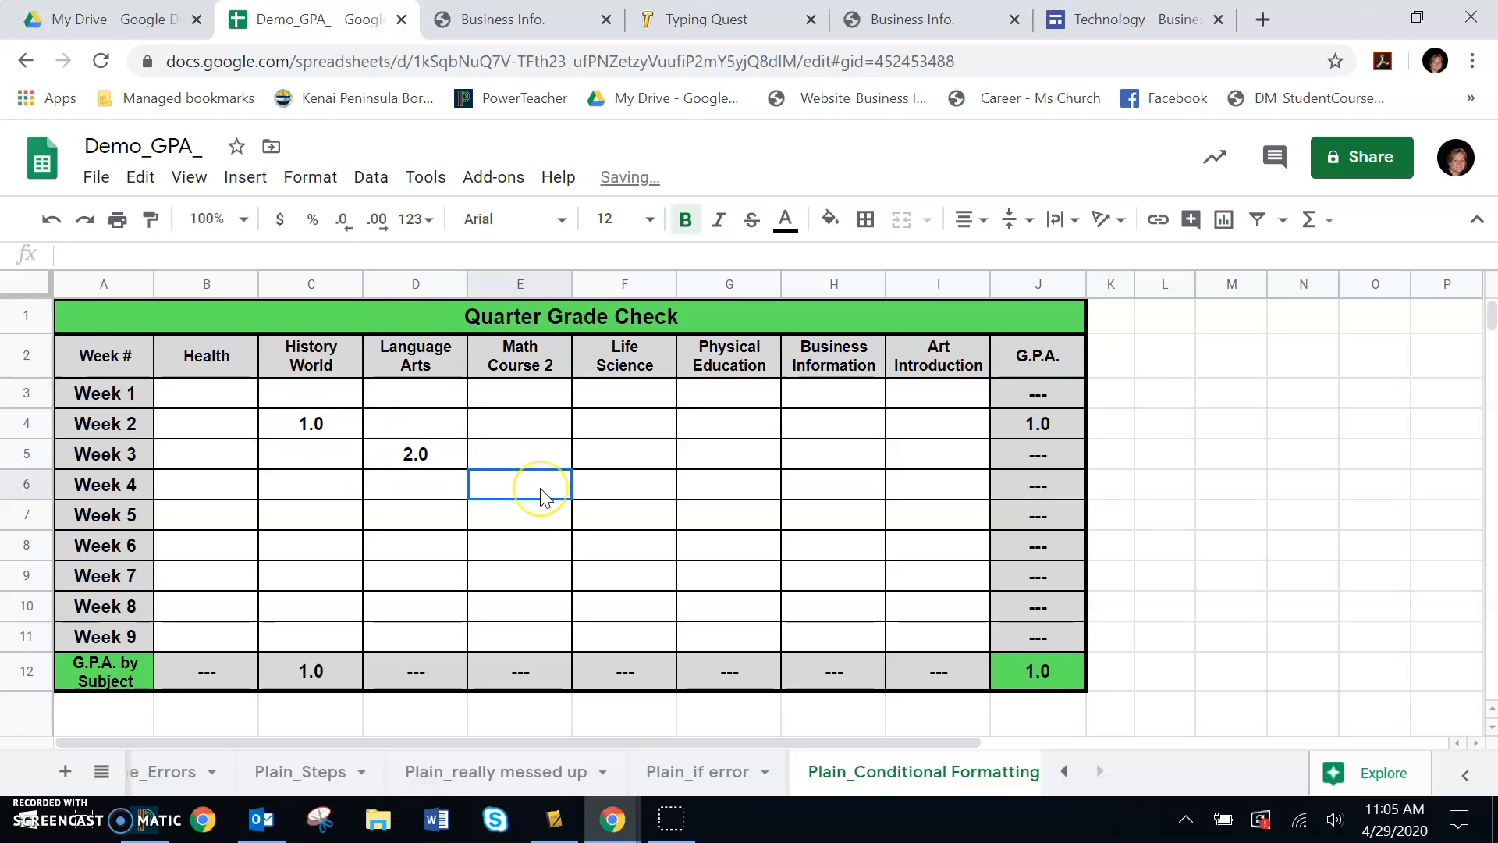
{"action": "type", "text": "3"}
{"action": "left_click", "coordinate": [625, 525]}
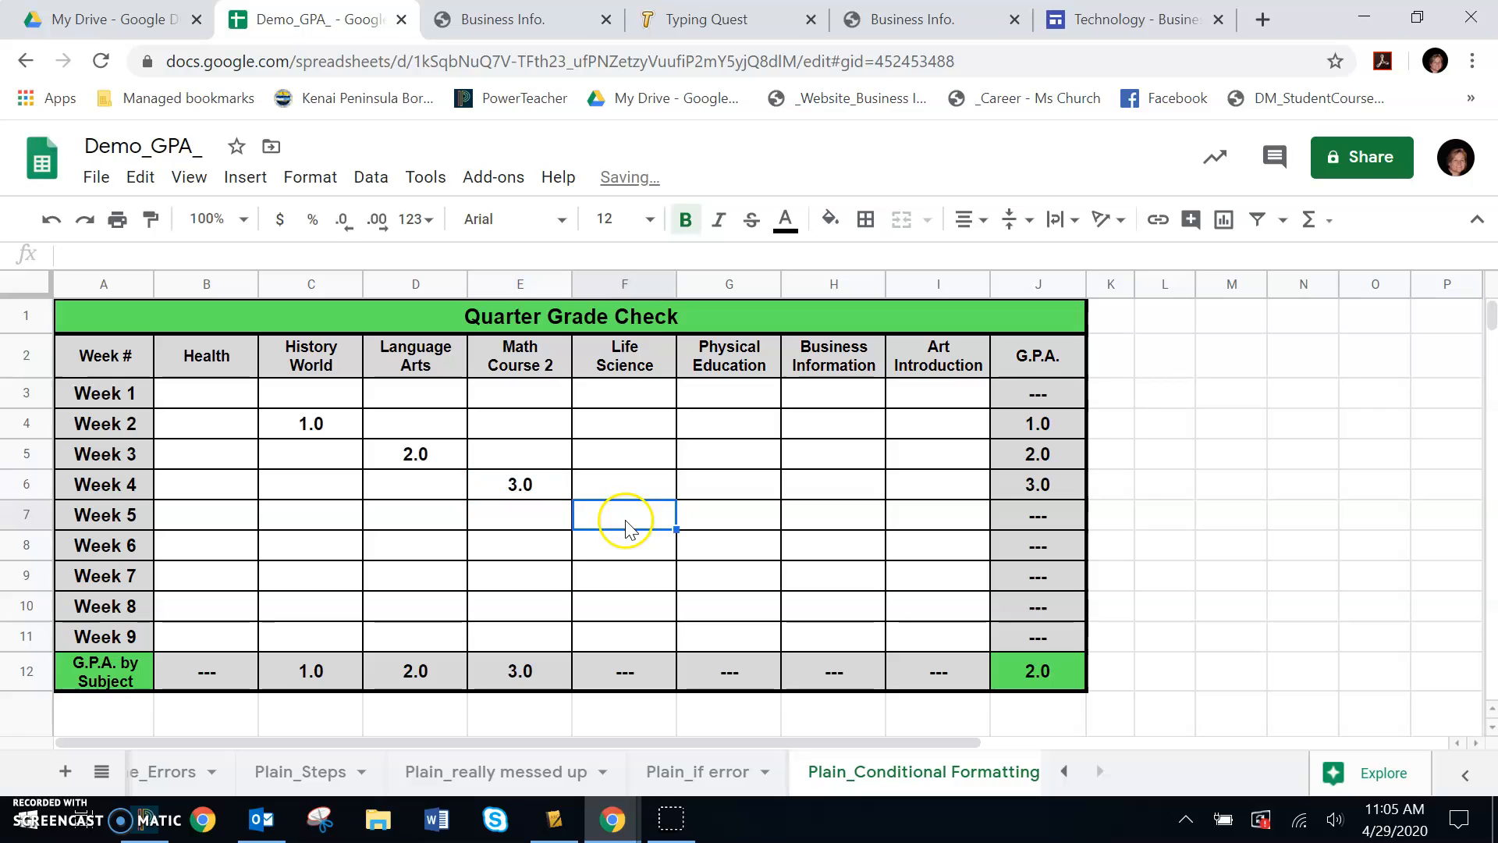
{"action": "left_click", "coordinate": [730, 554]}
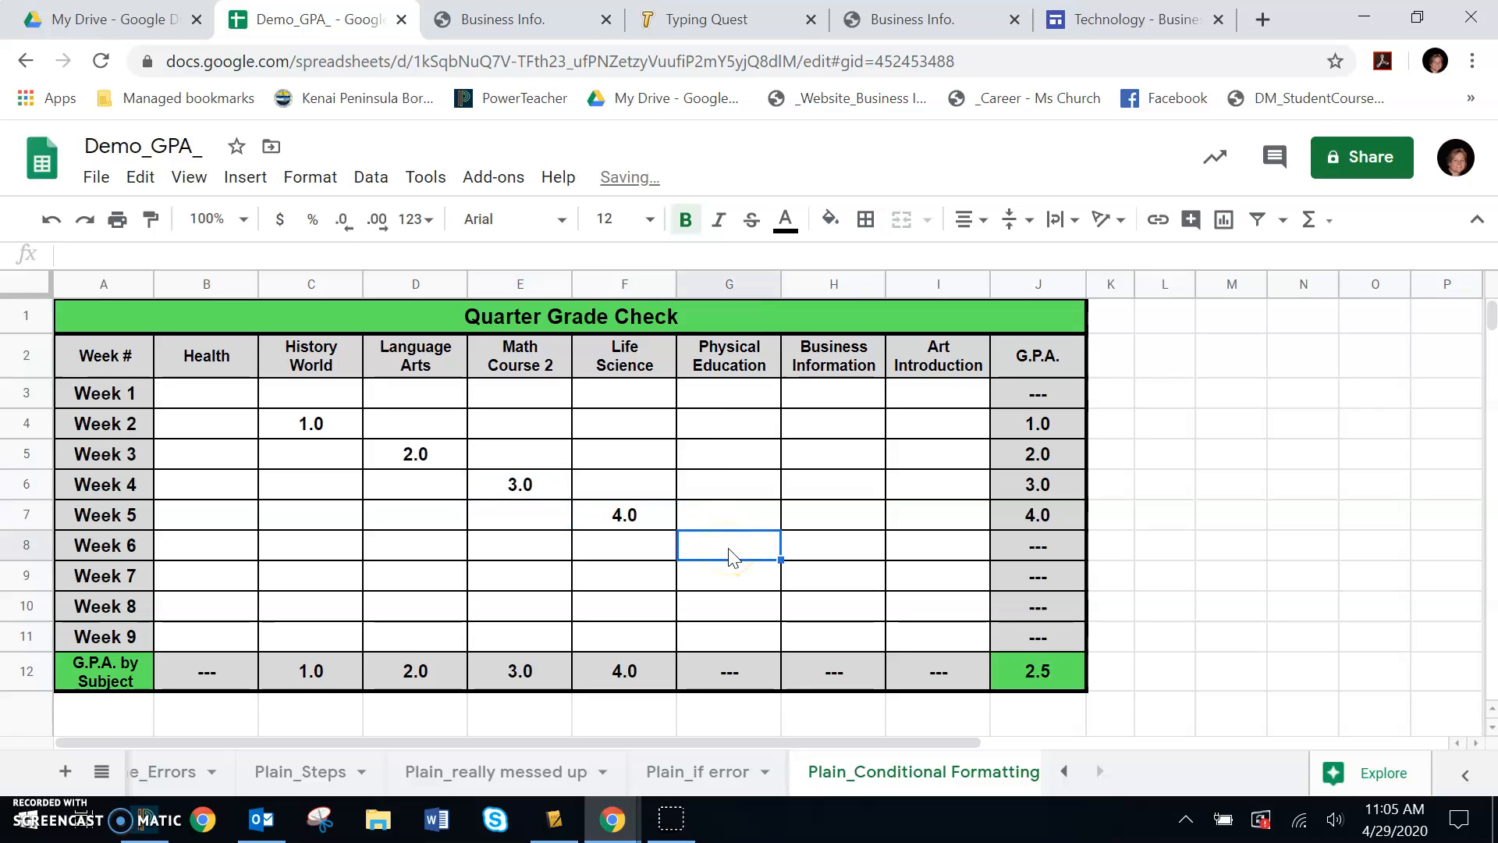
{"action": "type", "text": "0"}
{"action": "left_click", "coordinate": [809, 590]}
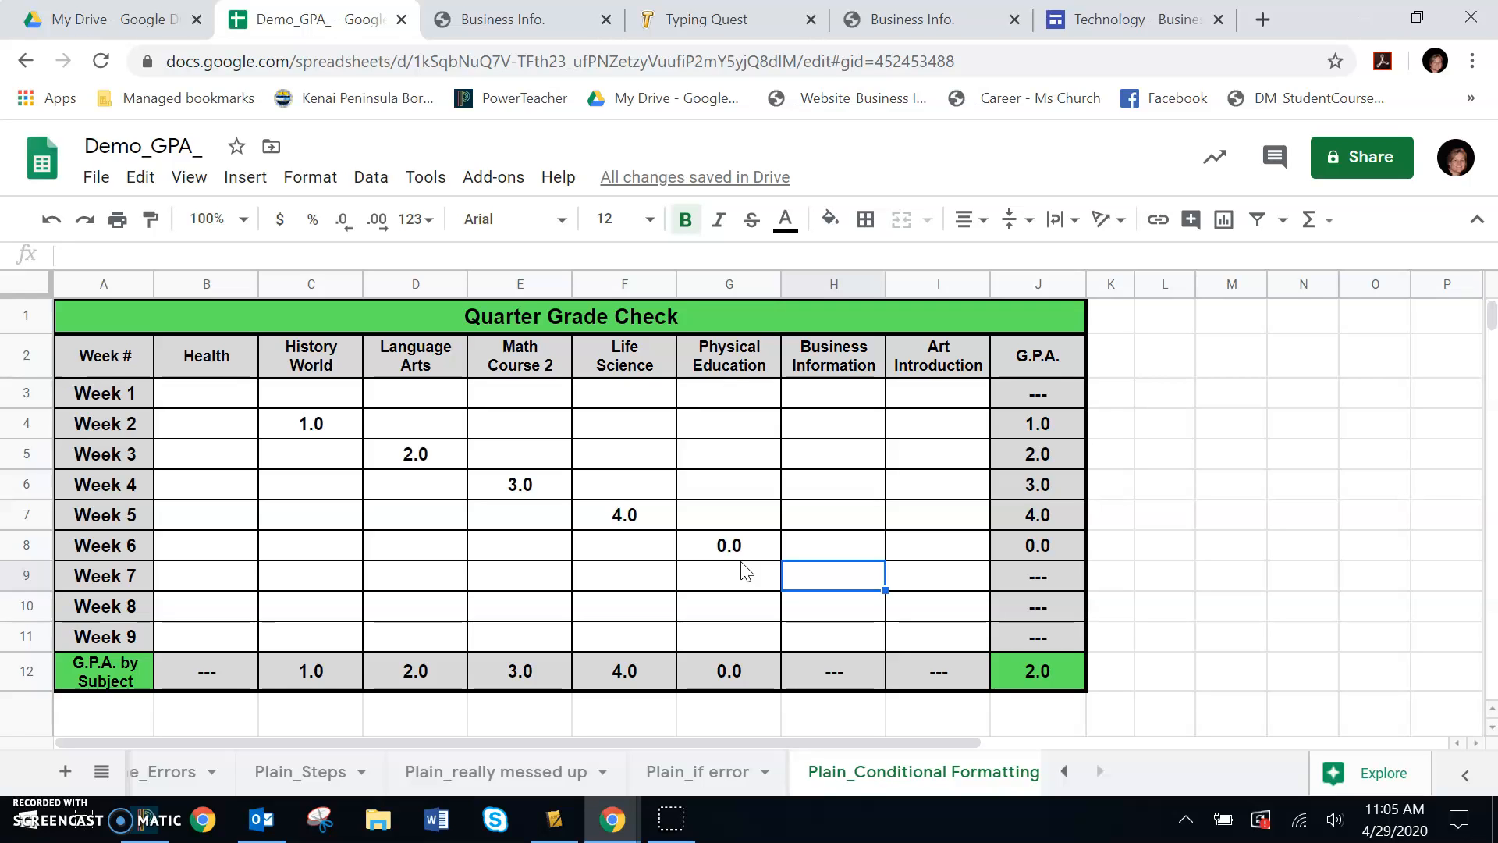
{"action": "left_click", "coordinate": [532, 572]}
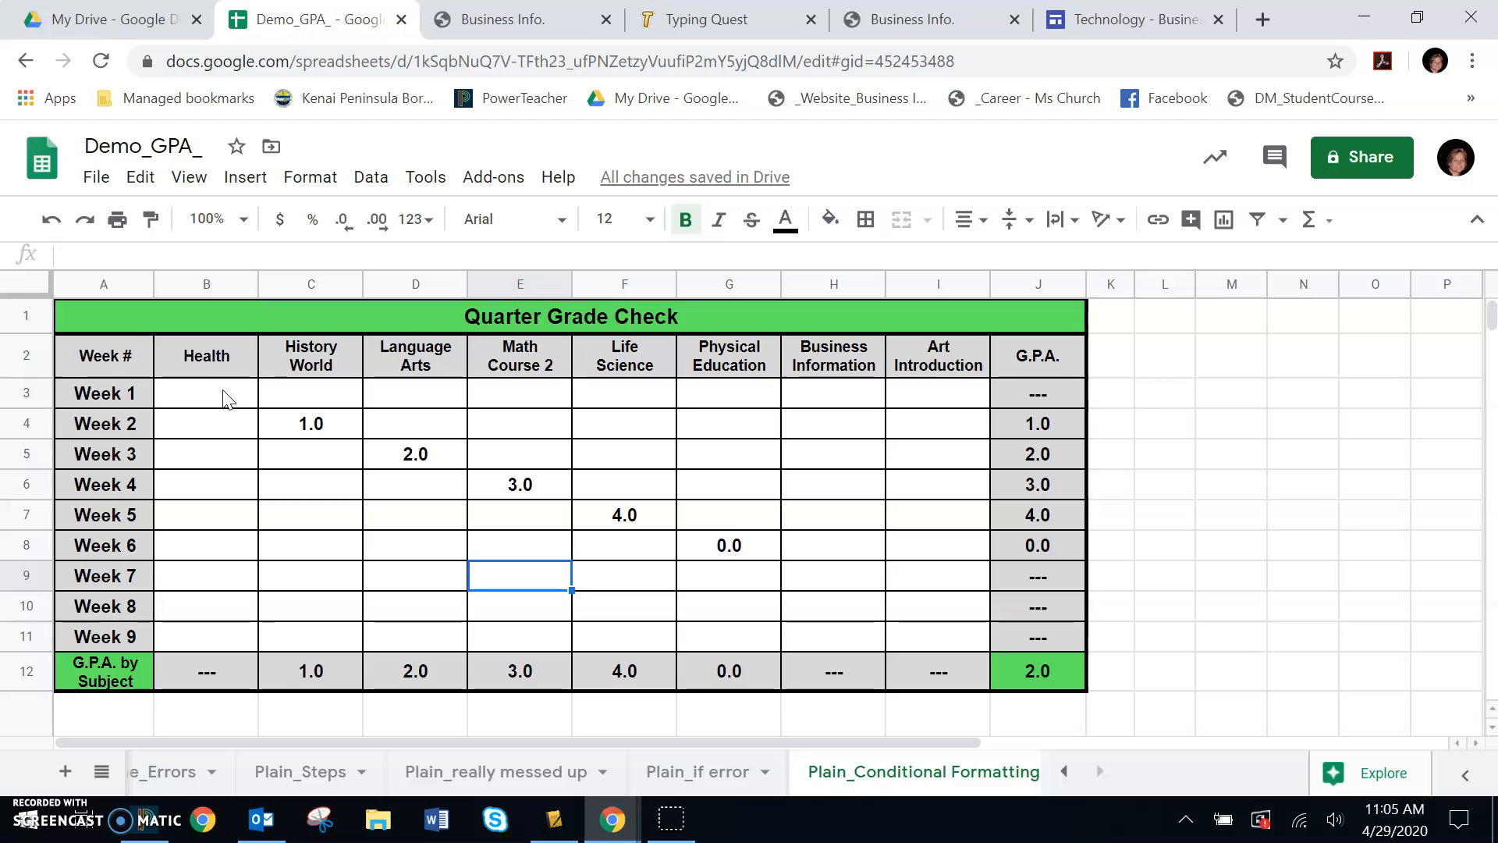
Step: Start a conditional formatting rule for the grade cells B3:I11 with the condition "Is between"
{"action": "mouse_move", "coordinate": [224, 390]}
{"action": "left_mouse_down"}
{"action": "mouse_move", "coordinate": [255, 478]}
{"action": "mouse_move", "coordinate": [338, 596]}
{"action": "mouse_move", "coordinate": [525, 640]}
{"action": "mouse_move", "coordinate": [940, 624]}
{"action": "mouse_move", "coordinate": [952, 648]}
{"action": "left_mouse_up"}
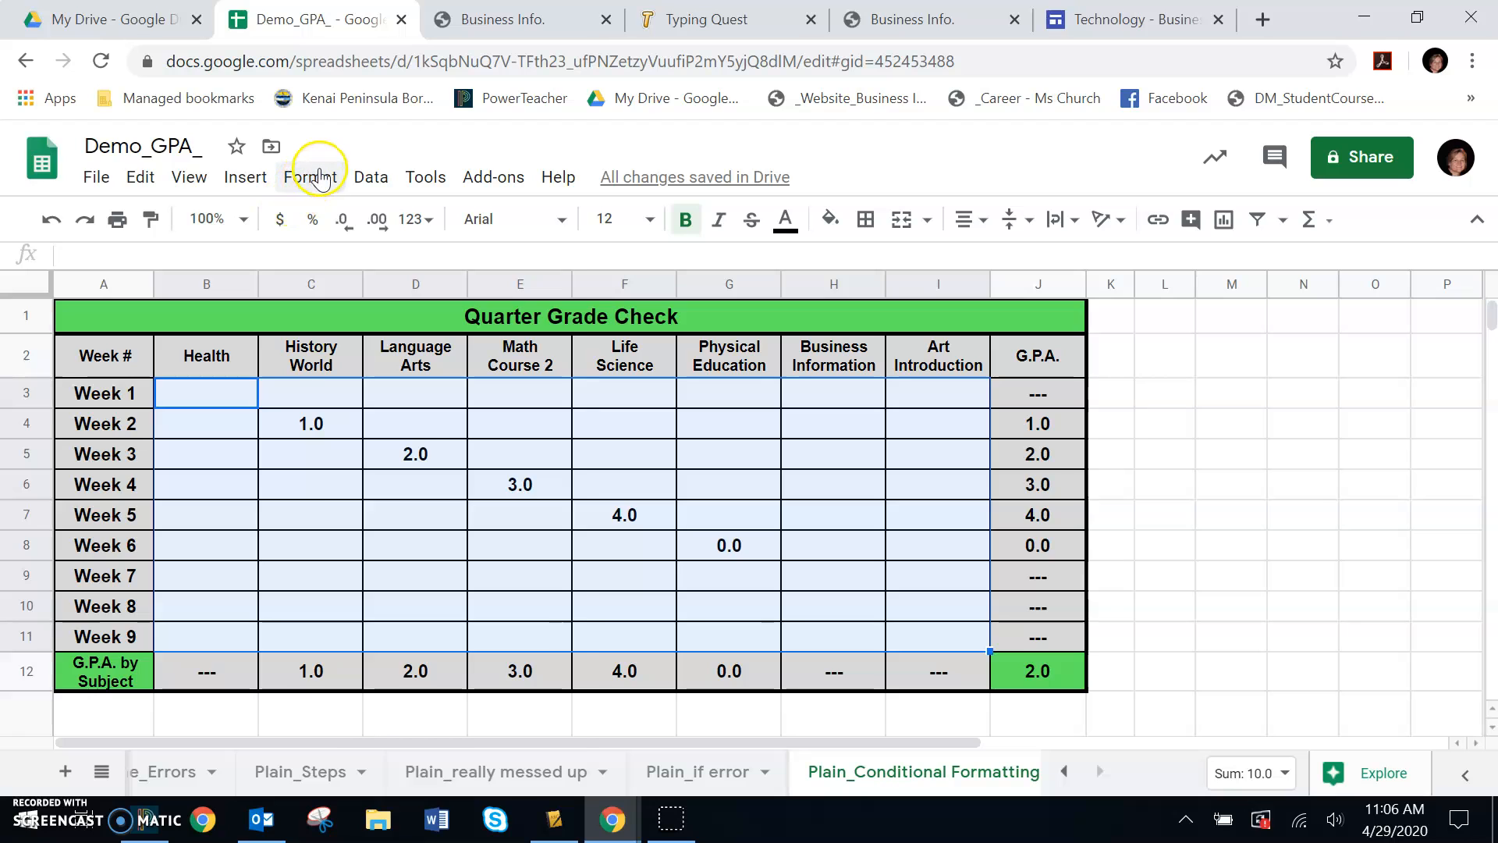
{"action": "left_click", "coordinate": [316, 177]}
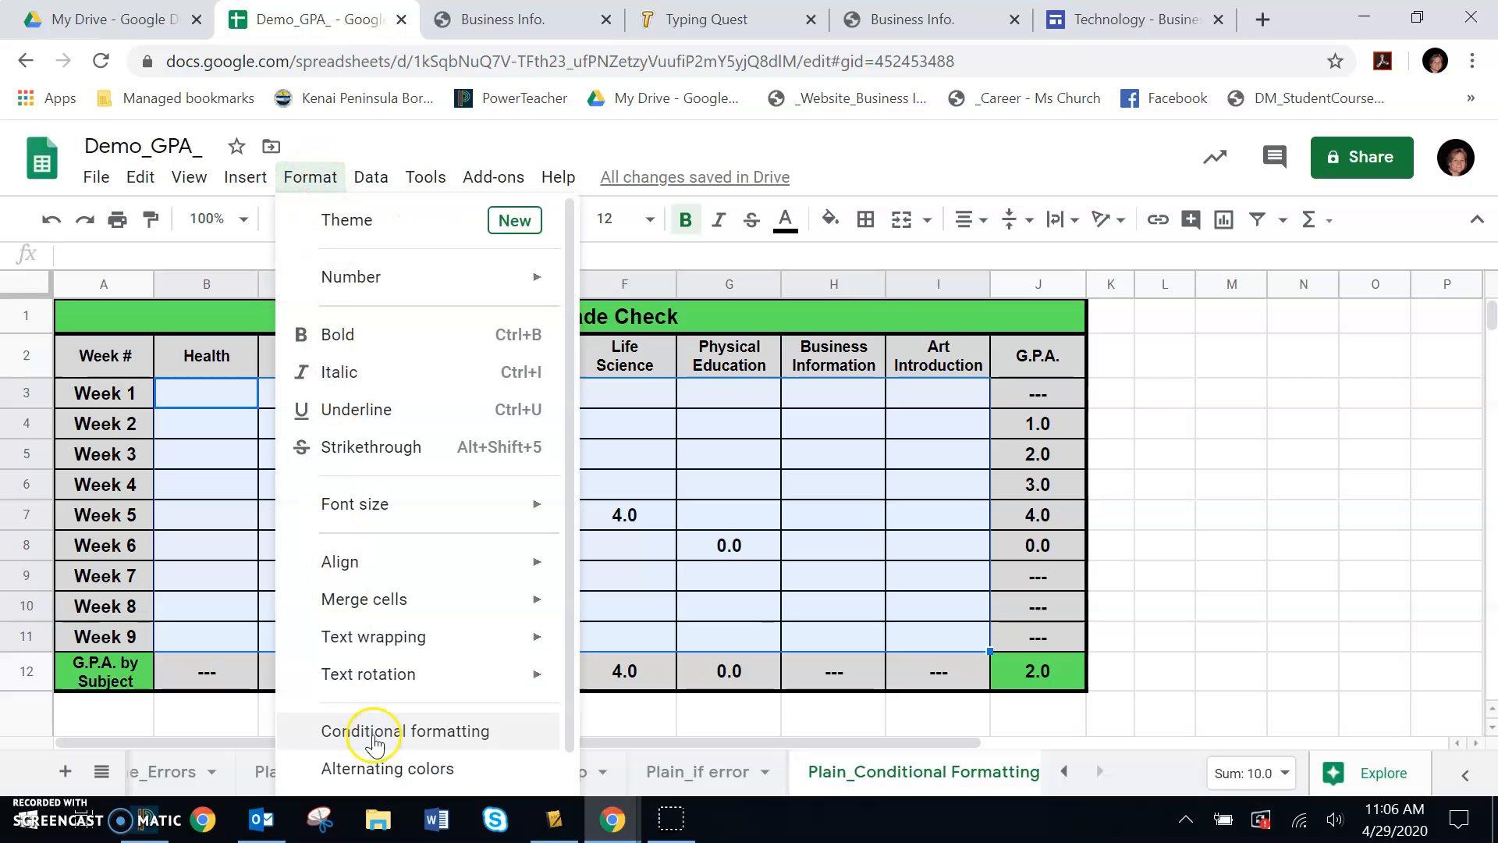
{"action": "left_click", "coordinate": [384, 730]}
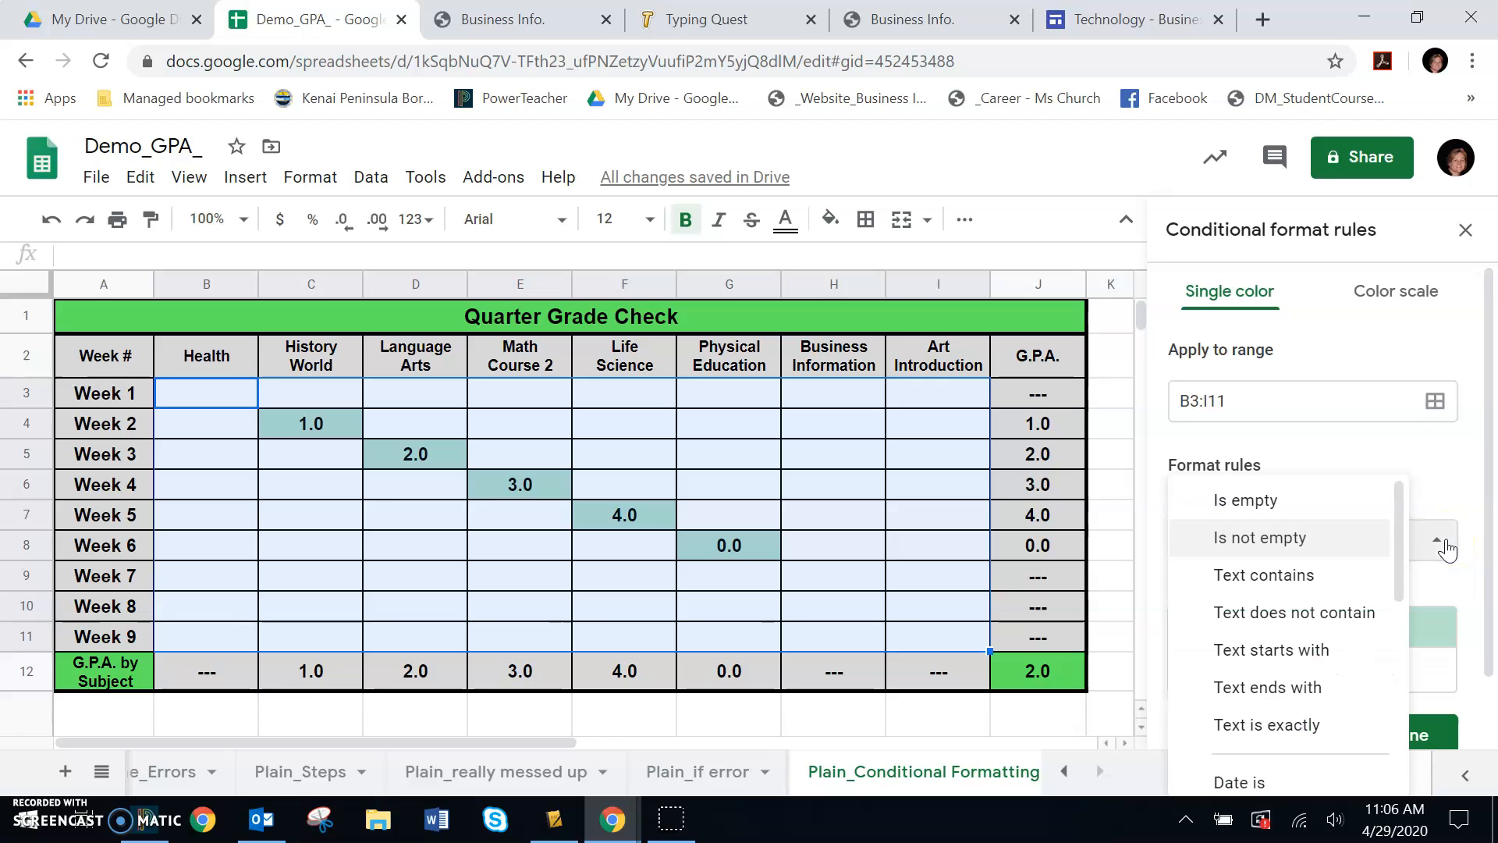
{"action": "scroll", "coordinate": [1225, 593], "scroll_direction": "down", "scroll_amount": 4}
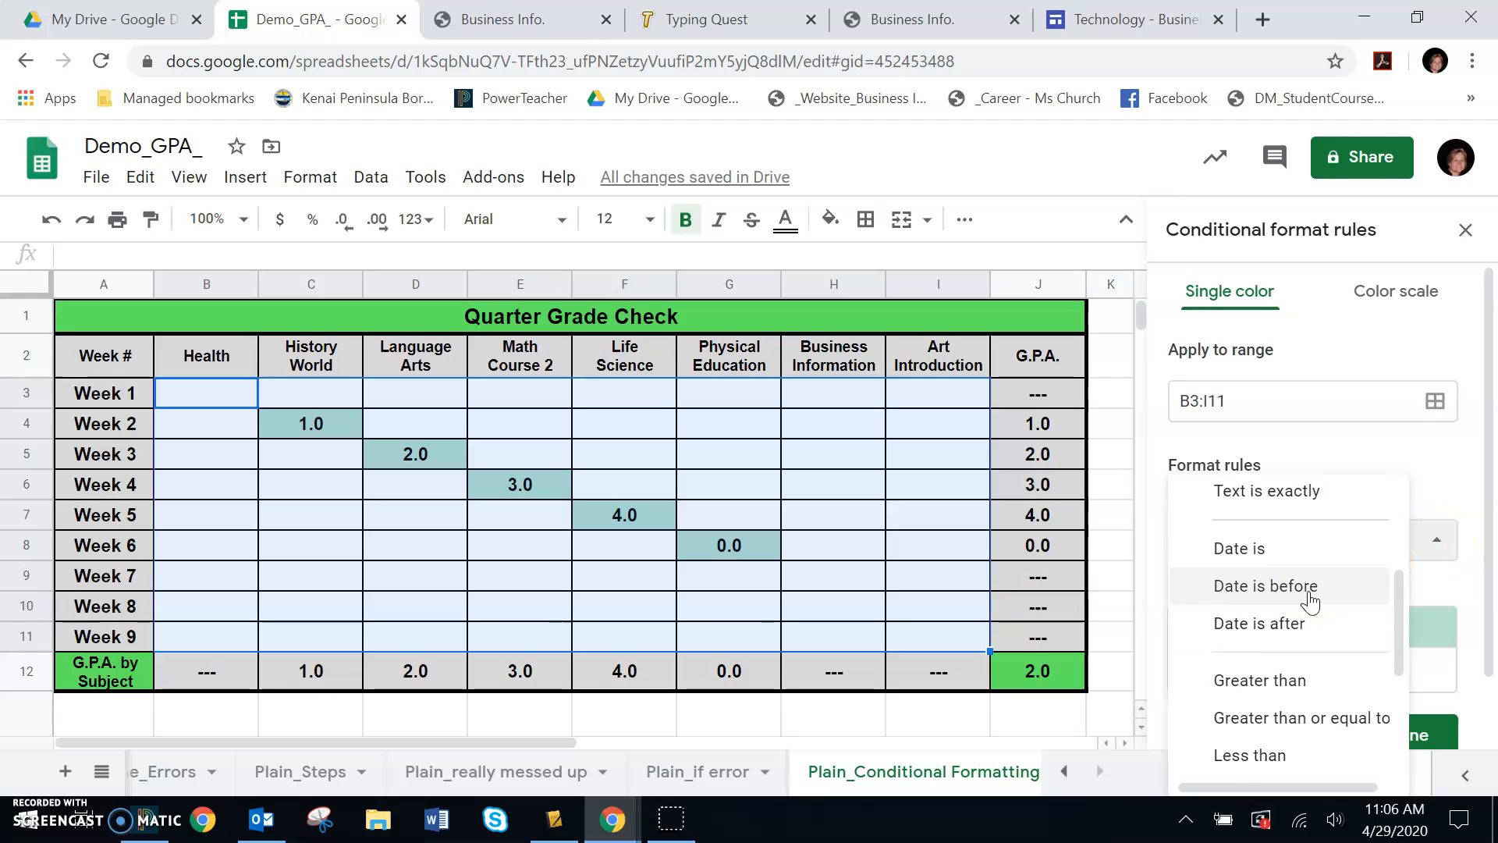
{"action": "scroll", "coordinate": [1309, 600], "scroll_direction": "down", "scroll_amount": 1}
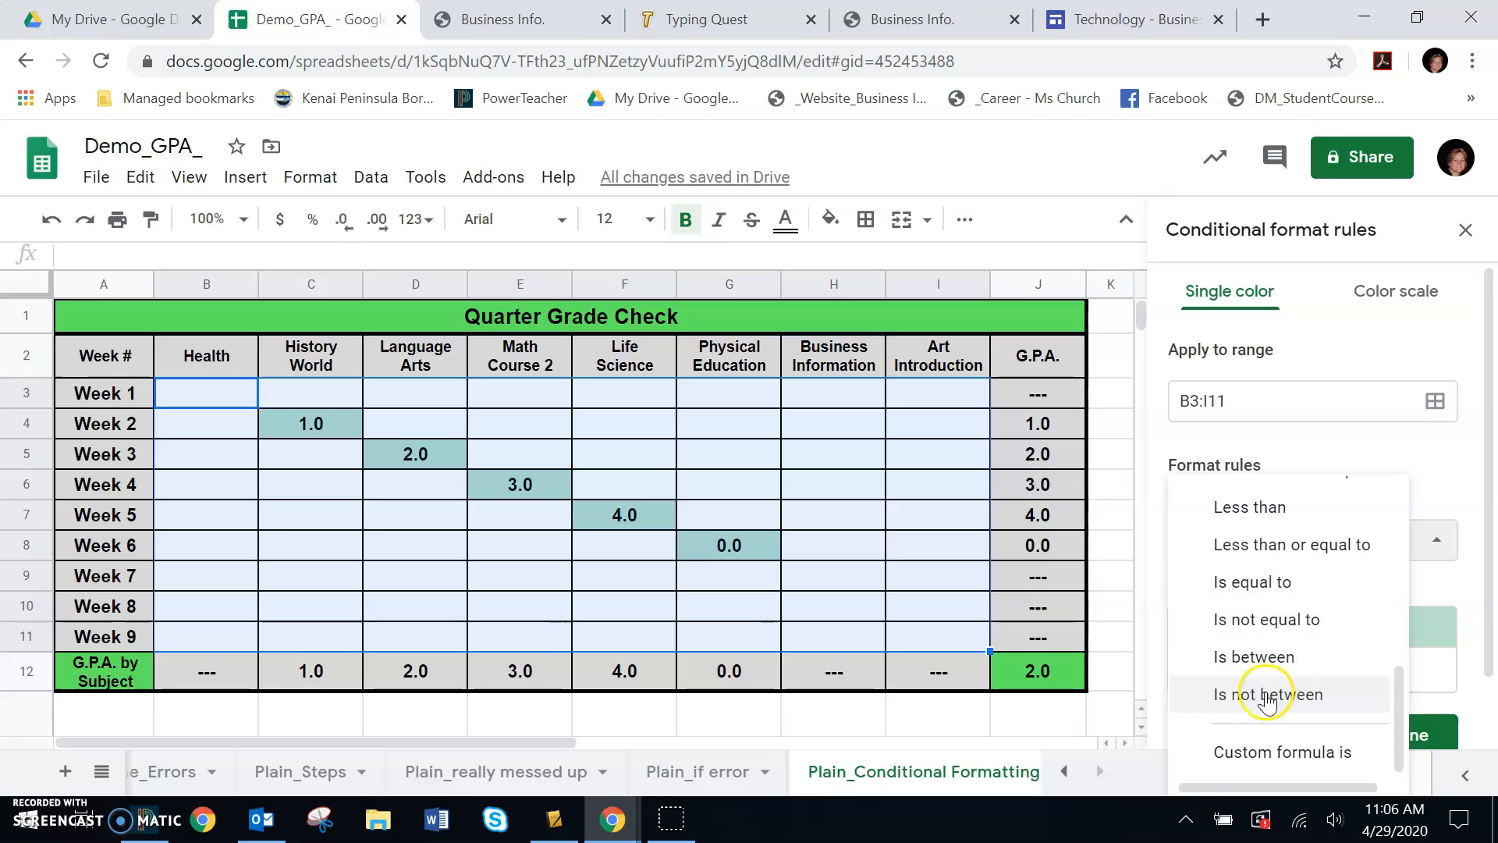
{"action": "left_click", "coordinate": [1274, 665]}
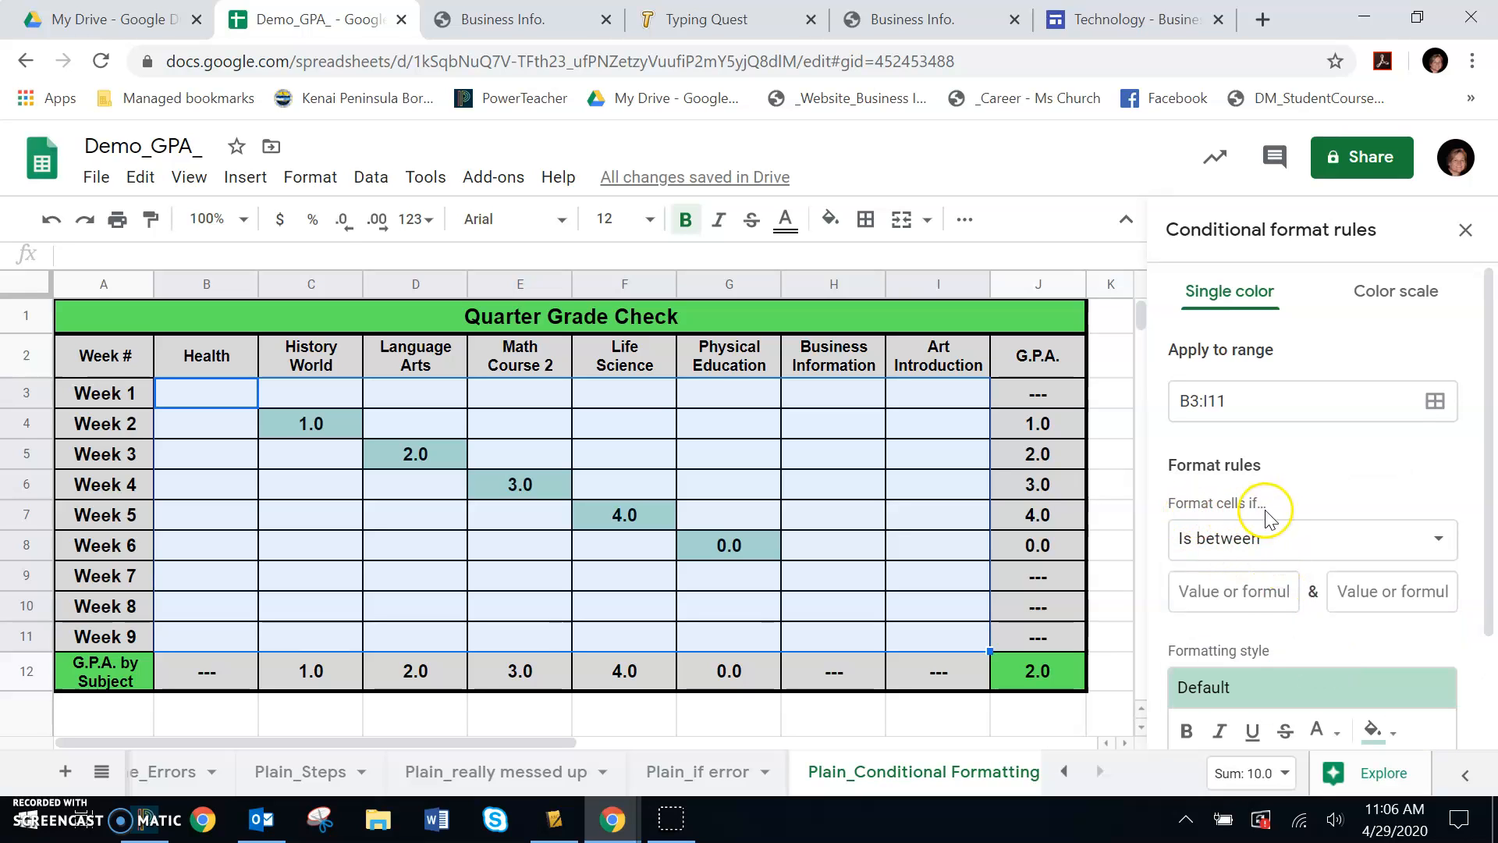
Step: Set the rule's lower limit to 1.0 and its upper limit to 1.9
{"action": "left_click", "coordinate": [1257, 591]}
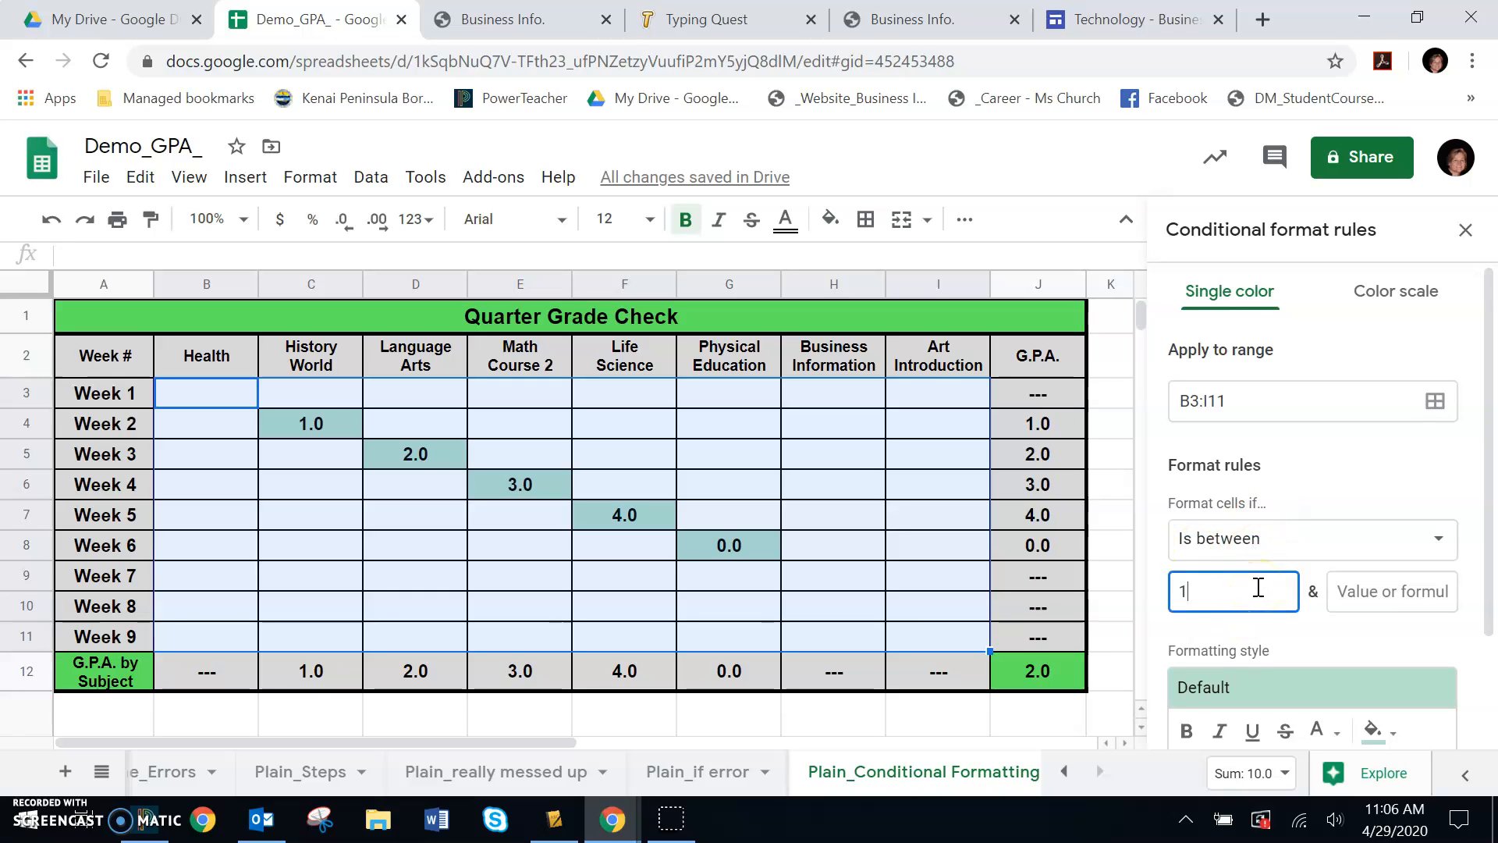
{"action": "type", "text": "1.0"}
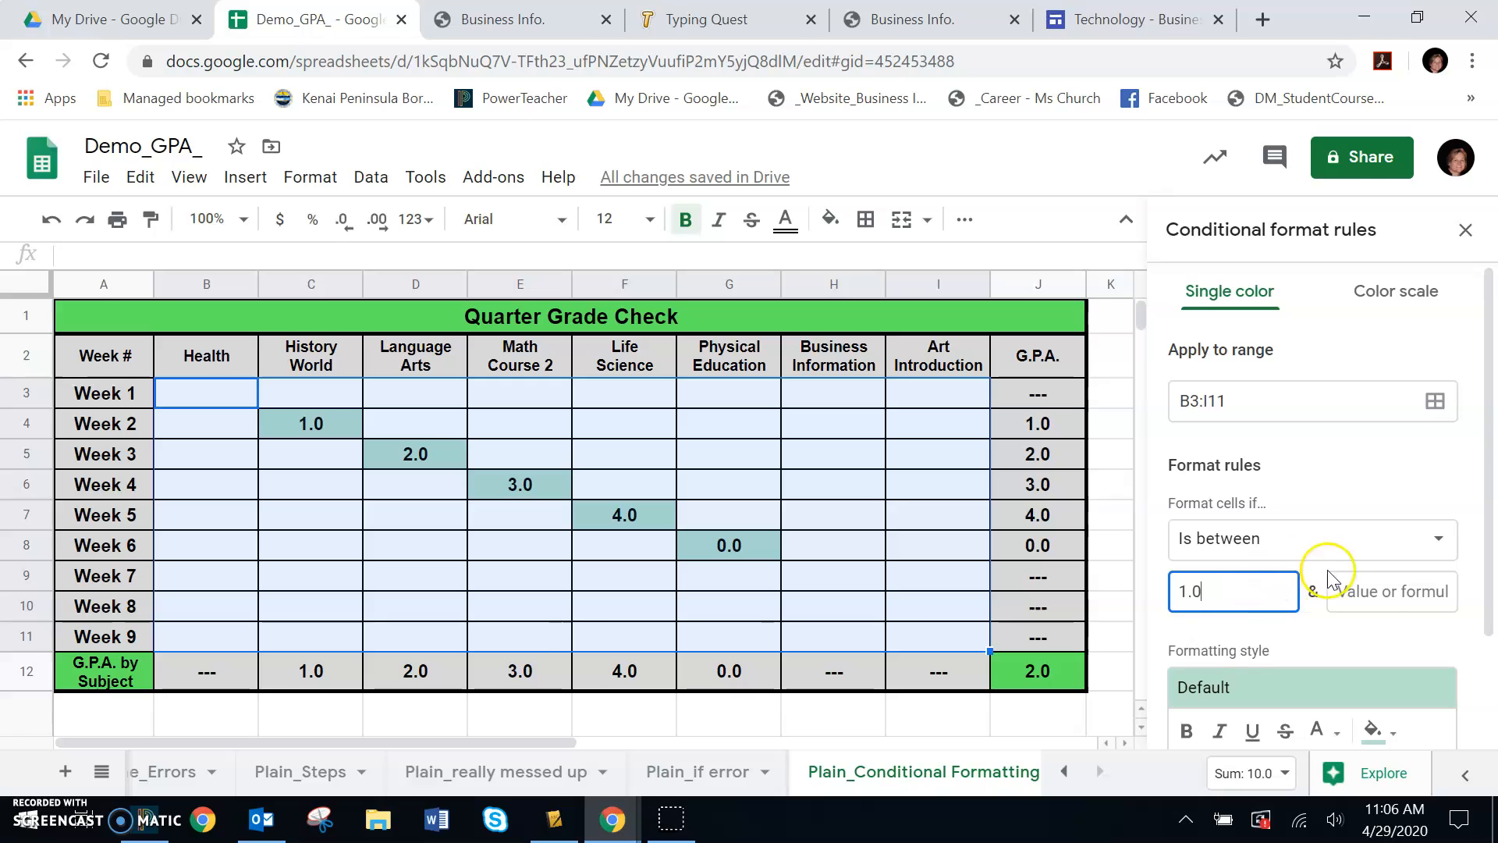
{"action": "left_click", "coordinate": [1372, 596]}
{"action": "type", "text": "1."}
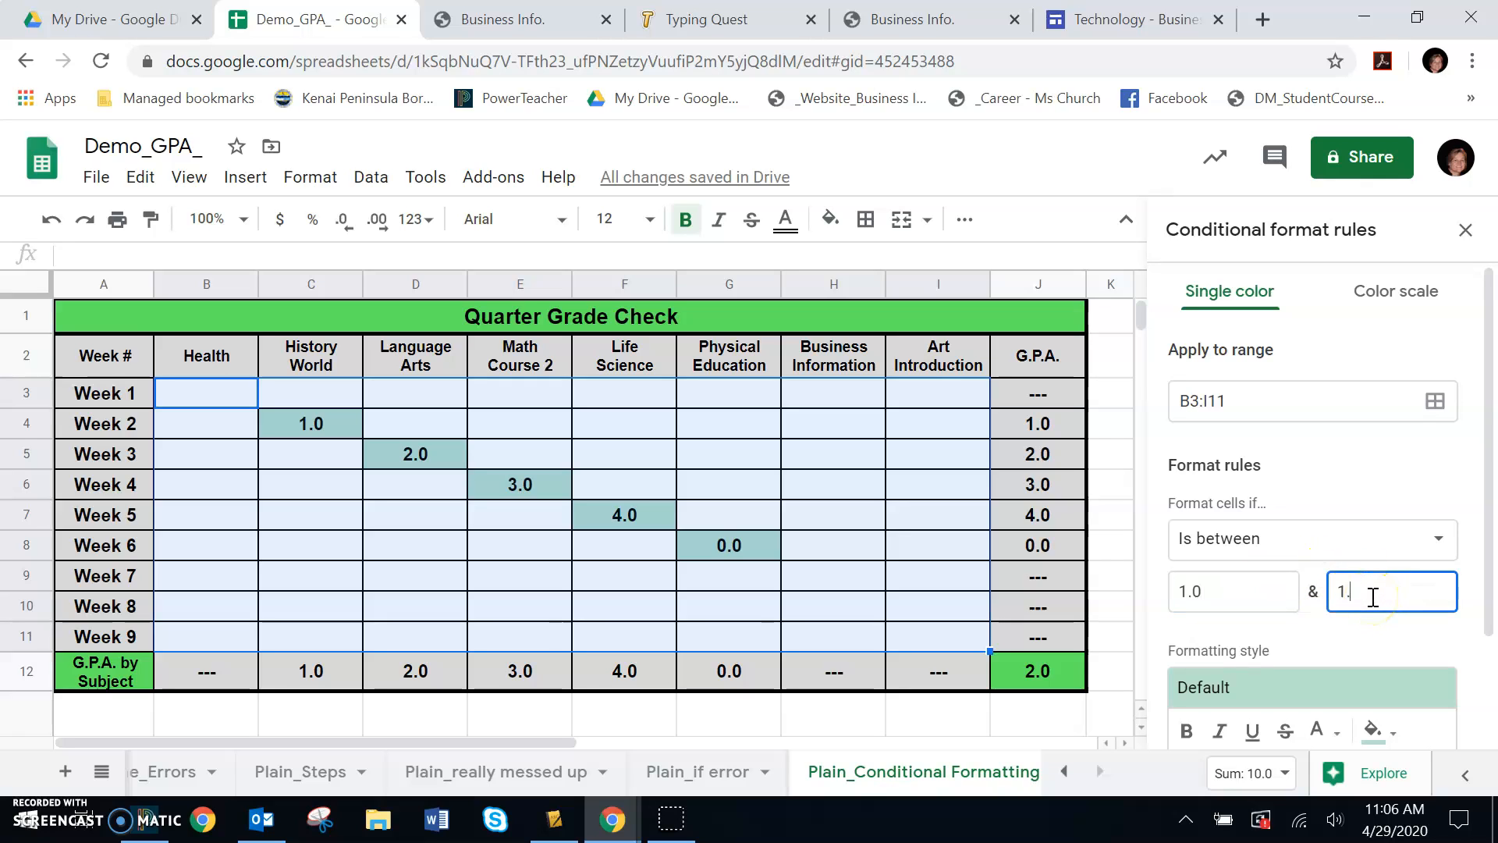
{"action": "type", "text": "9"}
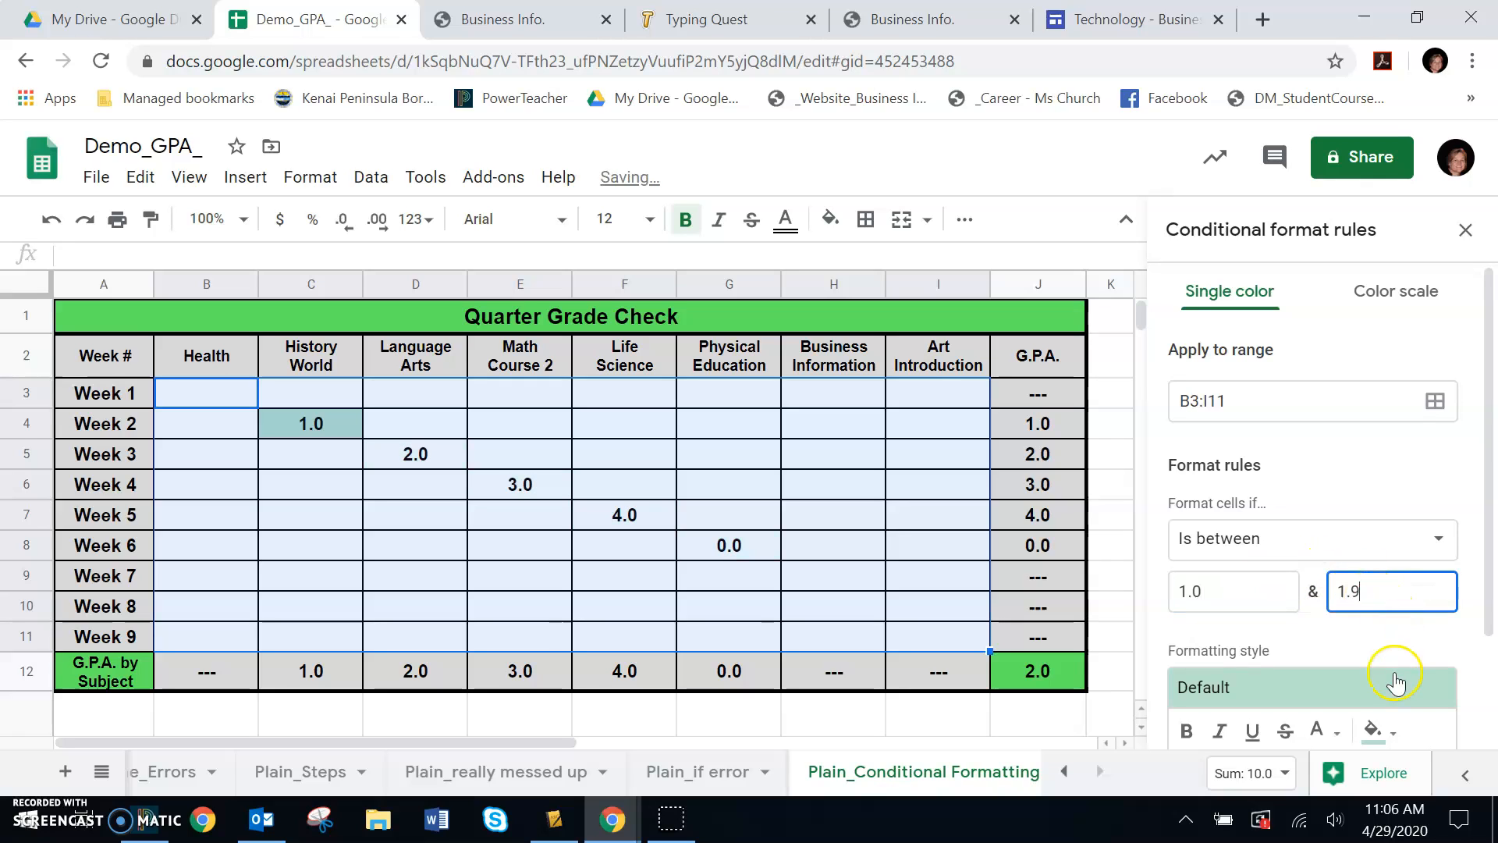
Step: Give the rule a red fill with bold yellow text and save it
{"action": "scroll", "coordinate": [1416, 683], "scroll_direction": "down", "scroll_amount": 2}
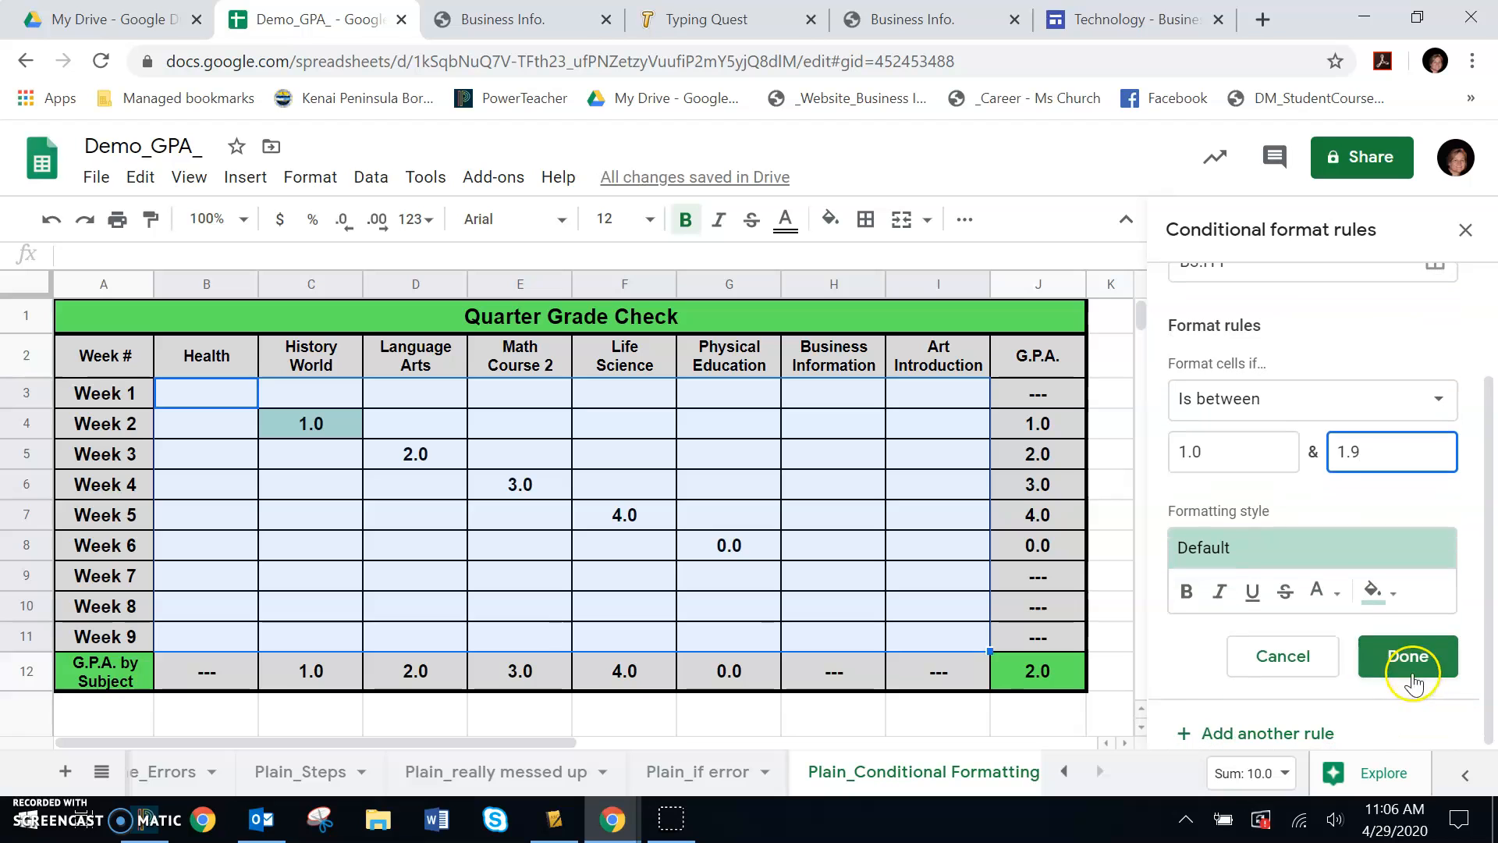
{"action": "left_click", "coordinate": [1391, 596]}
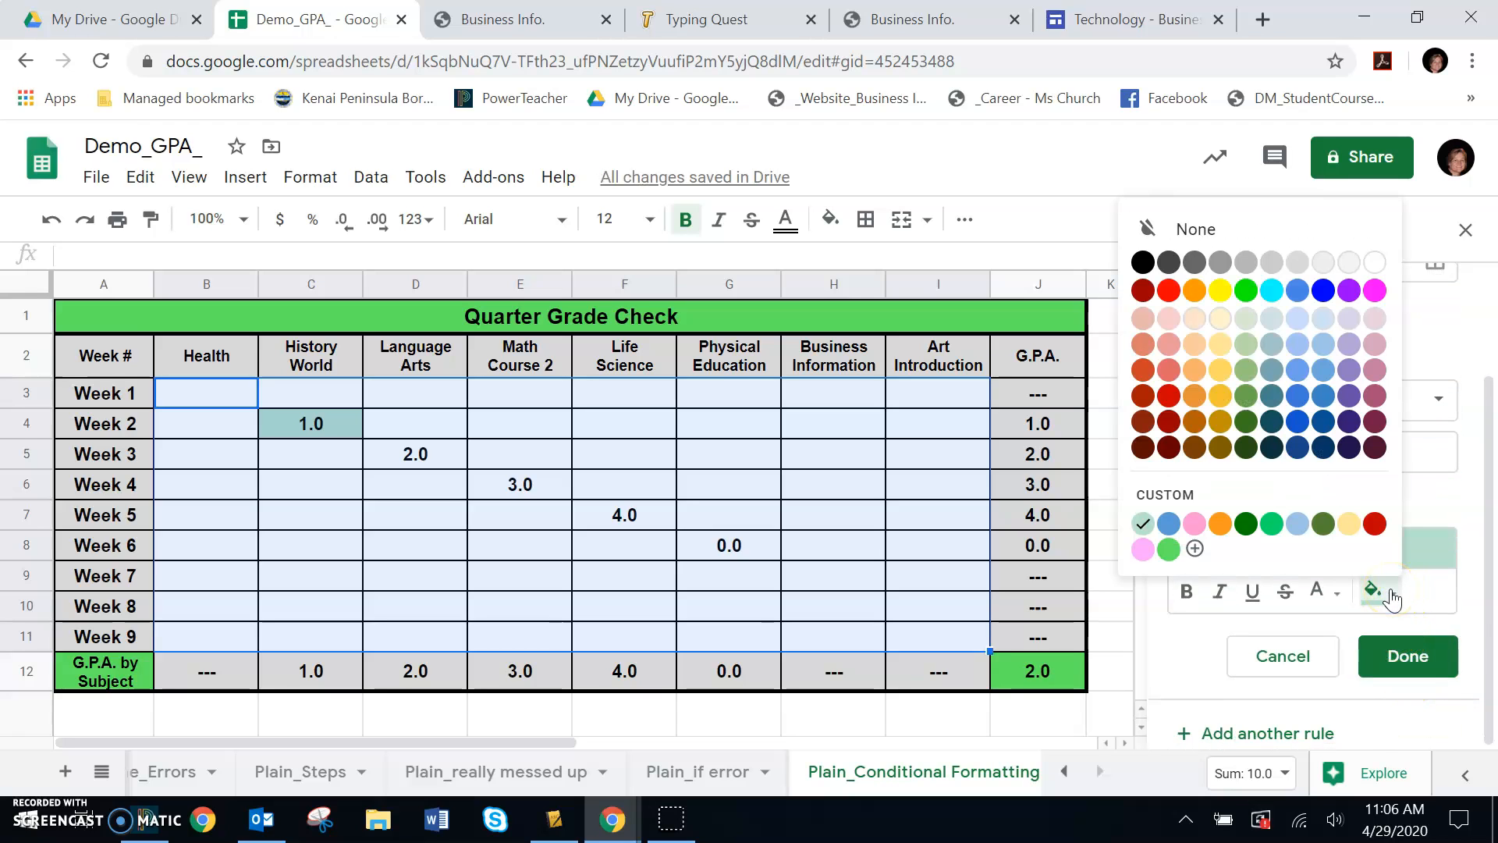
{"action": "left_click", "coordinate": [1170, 396]}
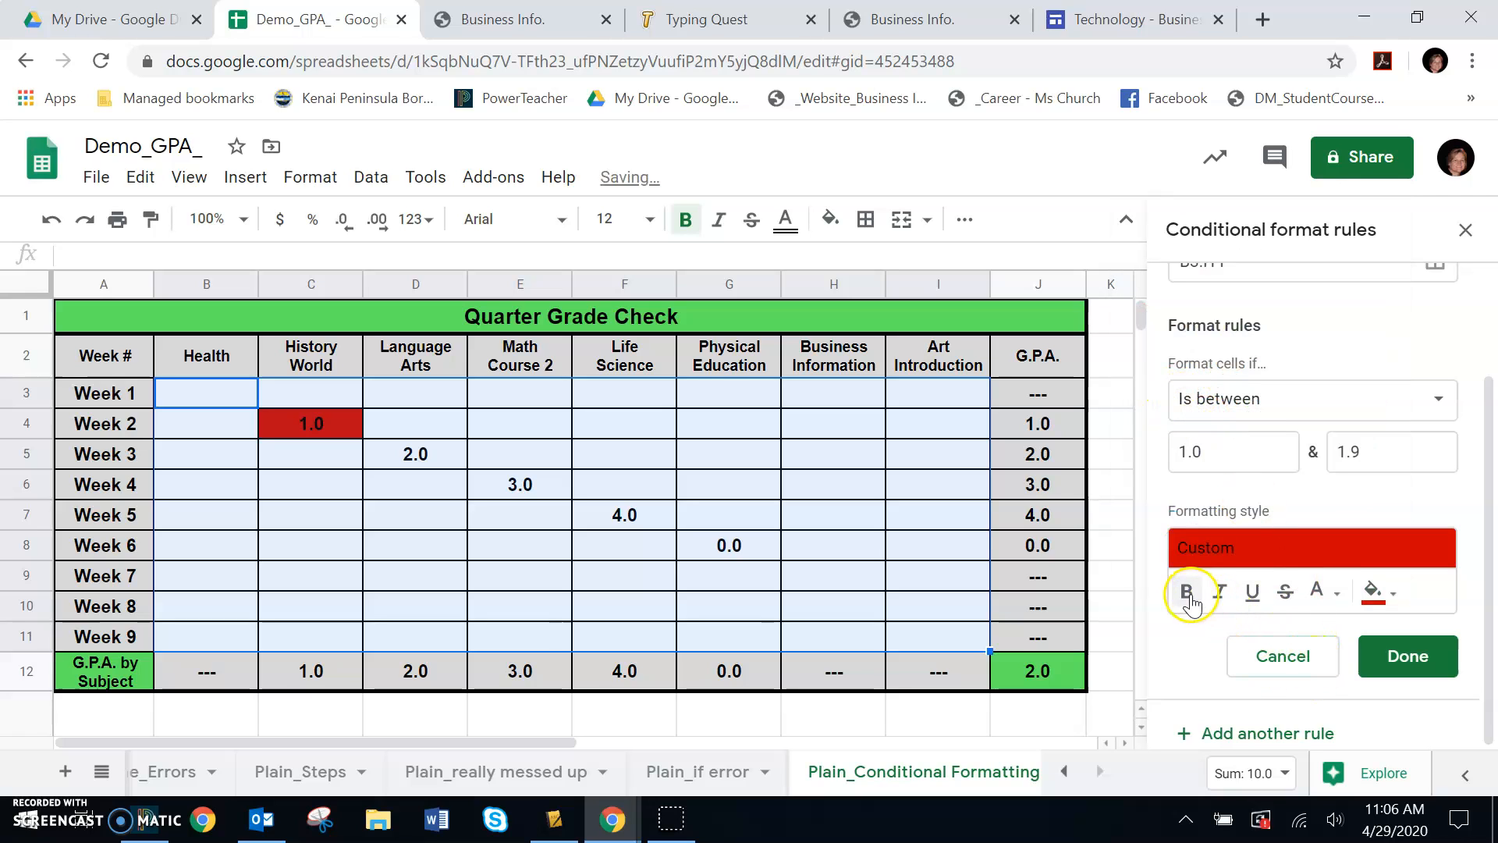
{"action": "left_click", "coordinate": [1318, 594]}
{"action": "left_click", "coordinate": [1163, 290]}
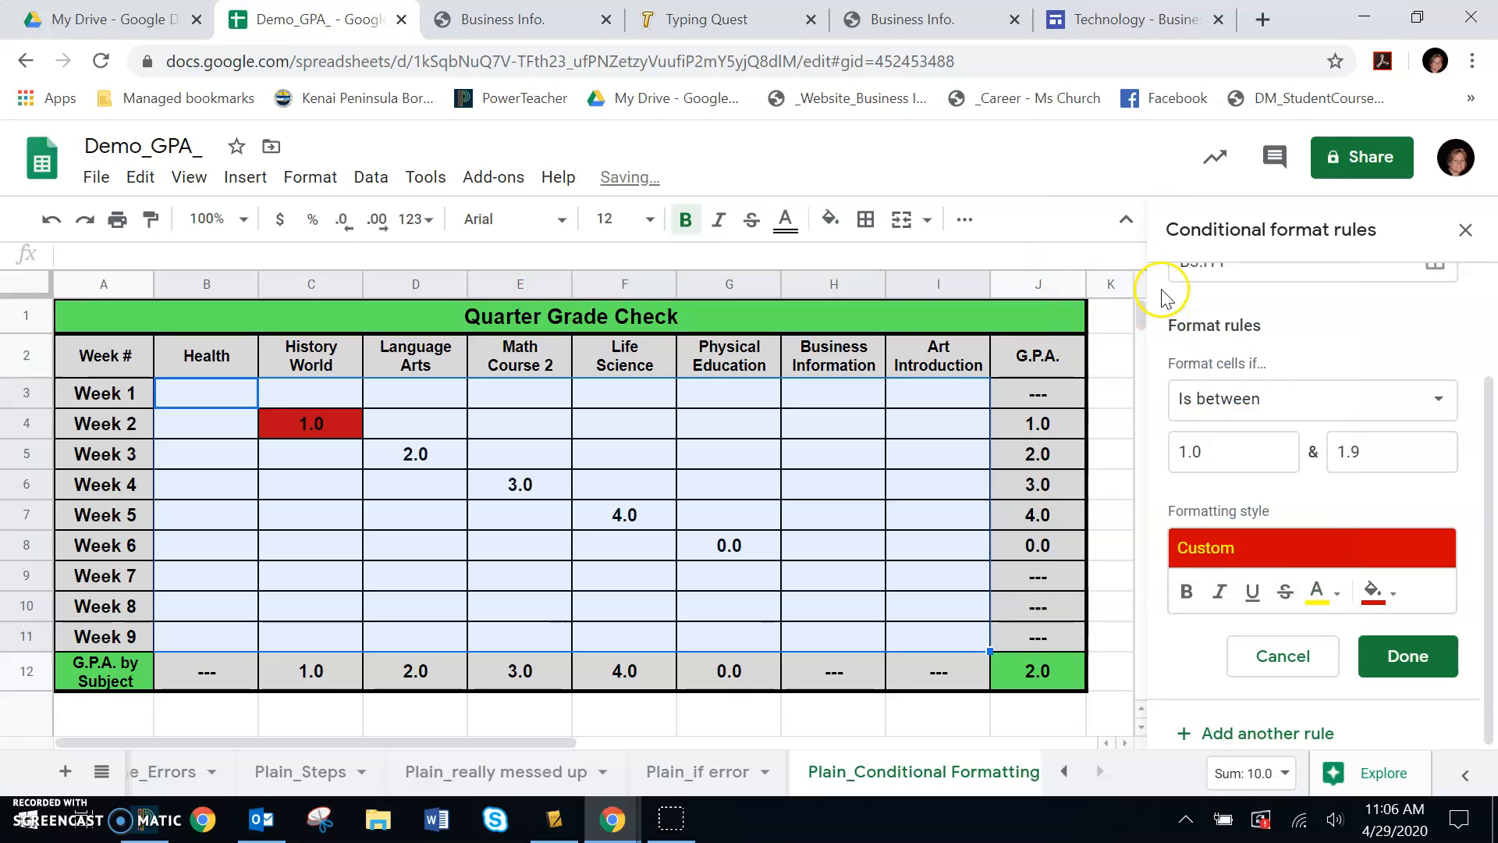
{"action": "left_click", "coordinate": [1187, 601]}
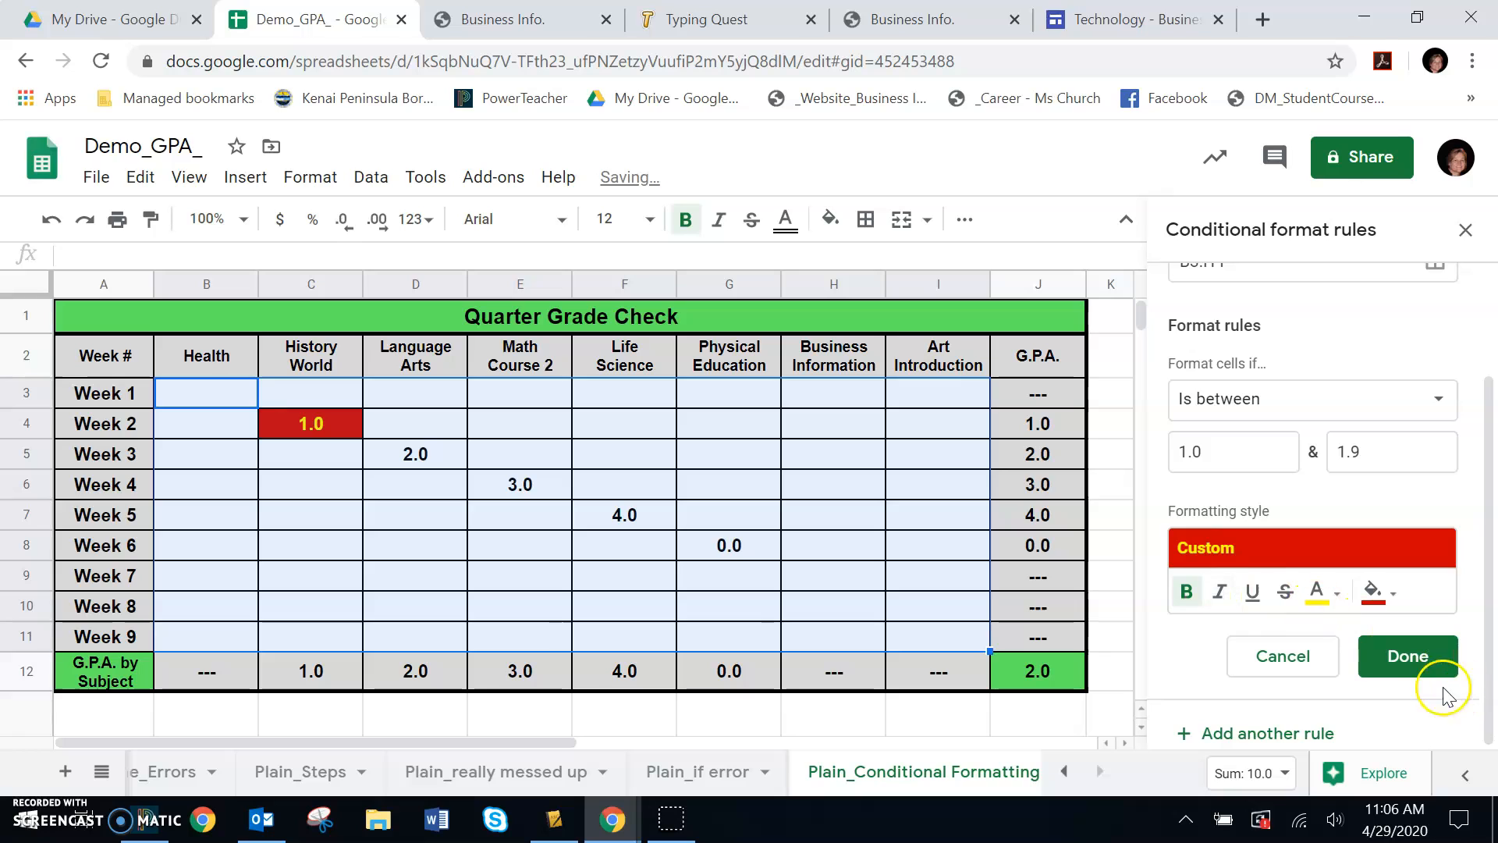
{"action": "left_click", "coordinate": [1406, 669]}
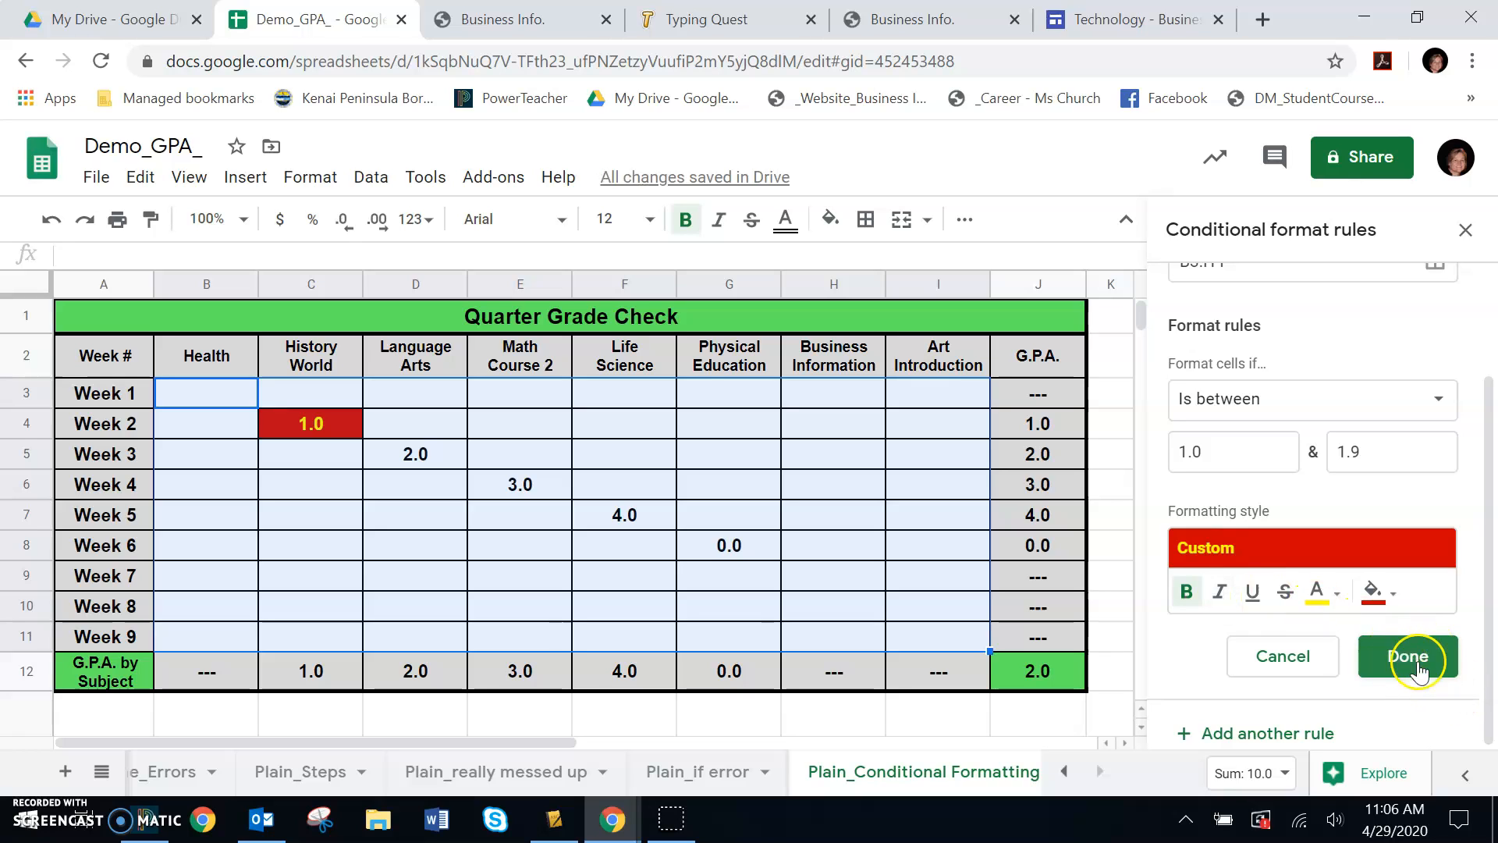
{"action": "left_click", "coordinate": [1404, 676]}
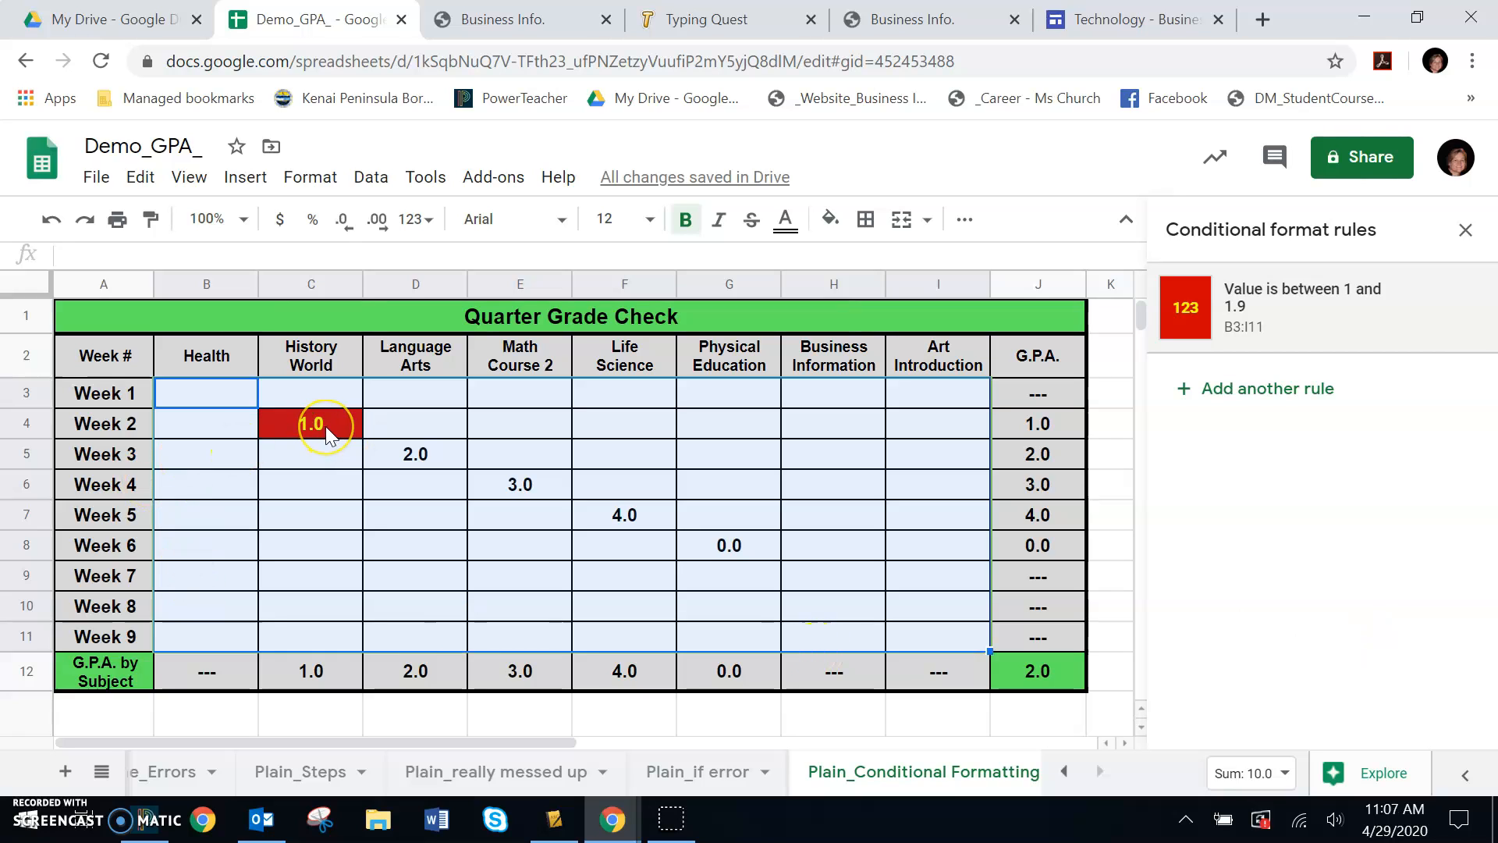
Step: Change the red rule's limits to 0.0 and 0.9 and save it
{"action": "left_click", "coordinate": [741, 550]}
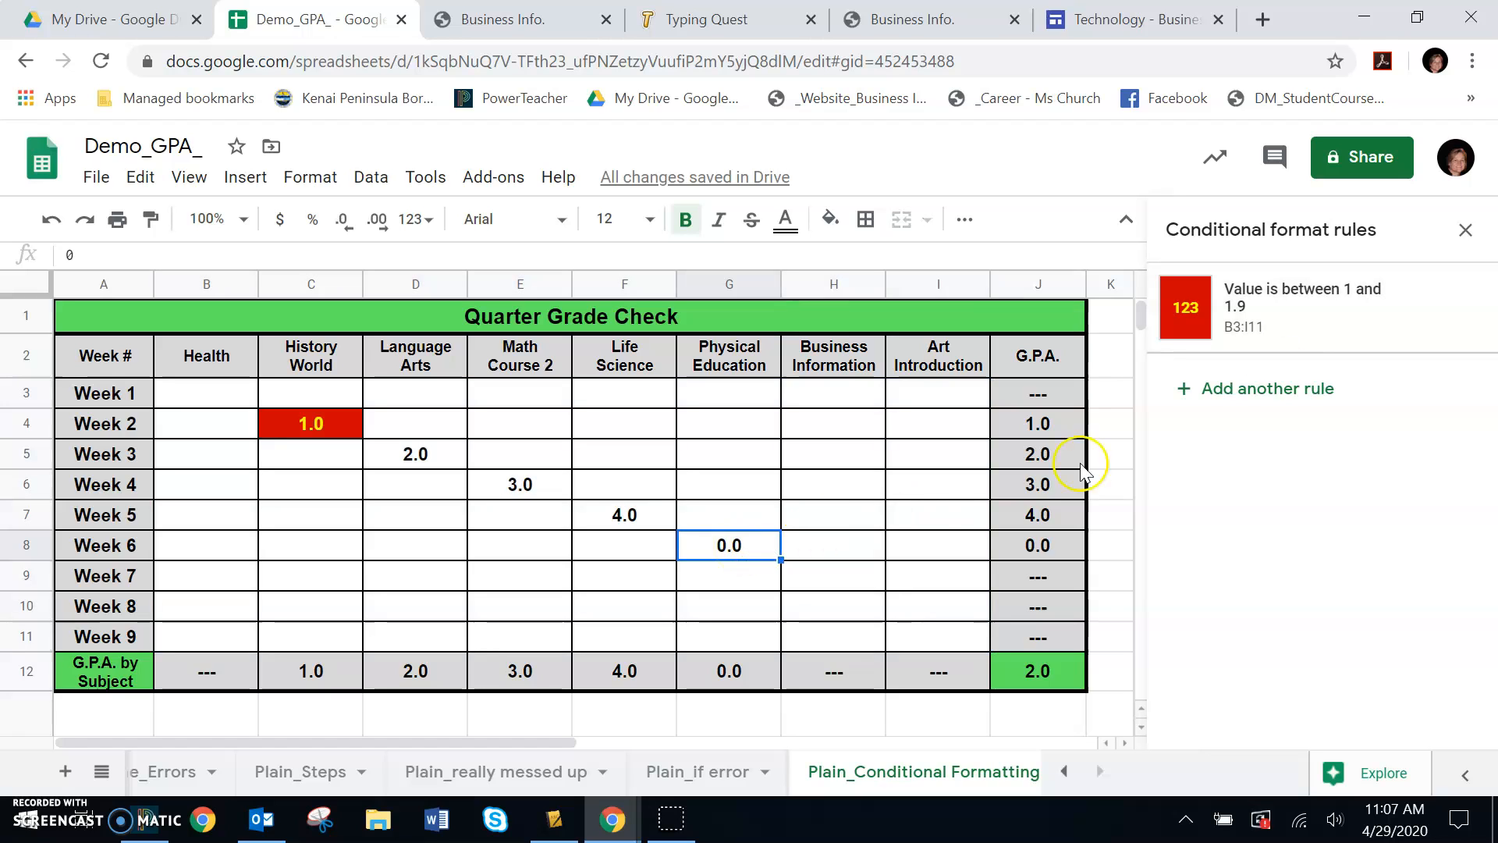
{"action": "left_click", "coordinate": [1347, 320]}
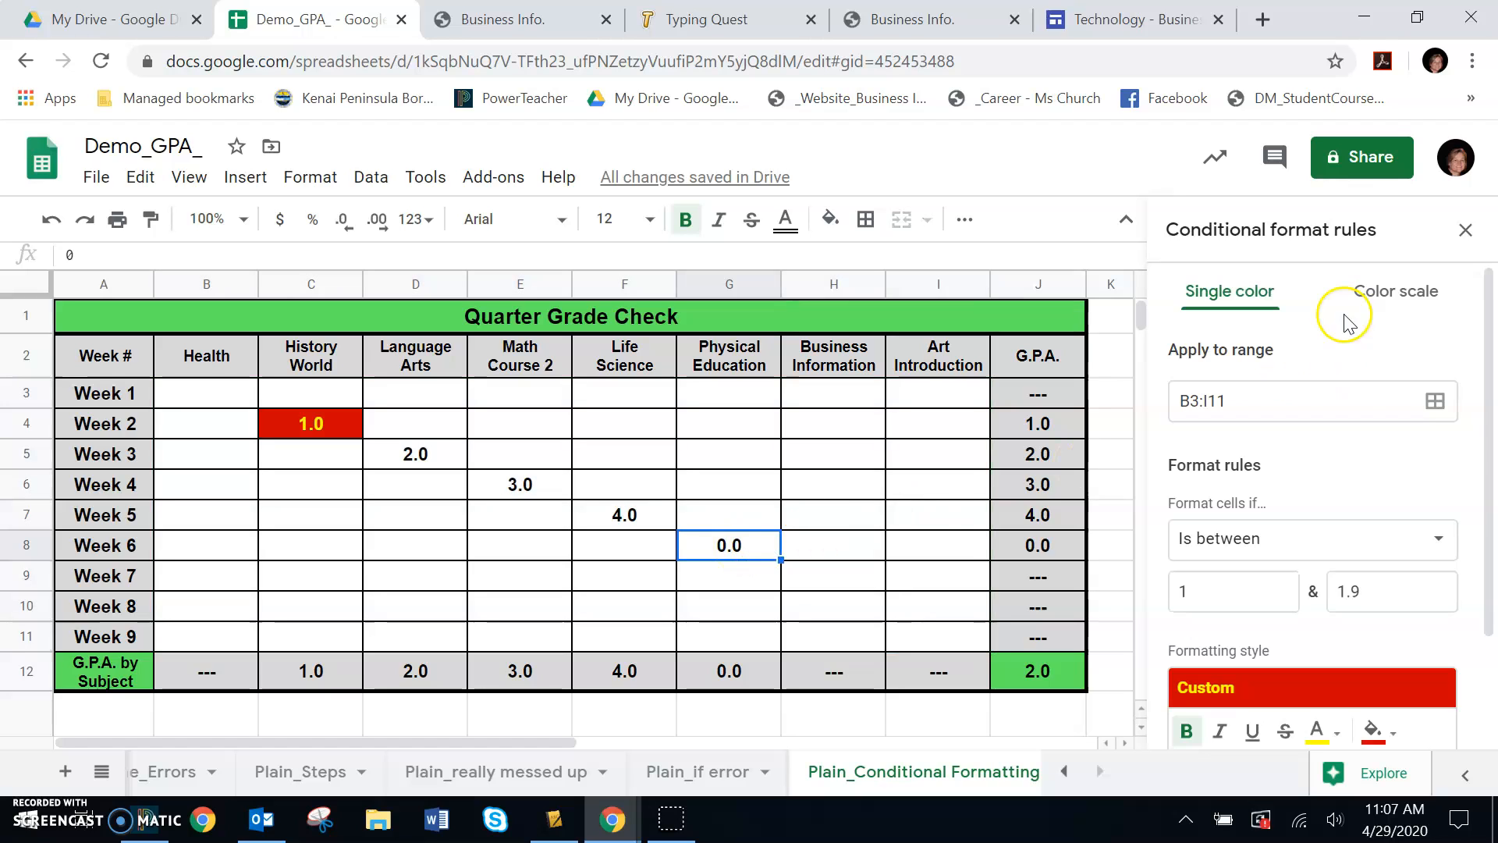
{"action": "left_click_drag", "start_coordinate": [1224, 591], "coordinate": [1143, 592]}
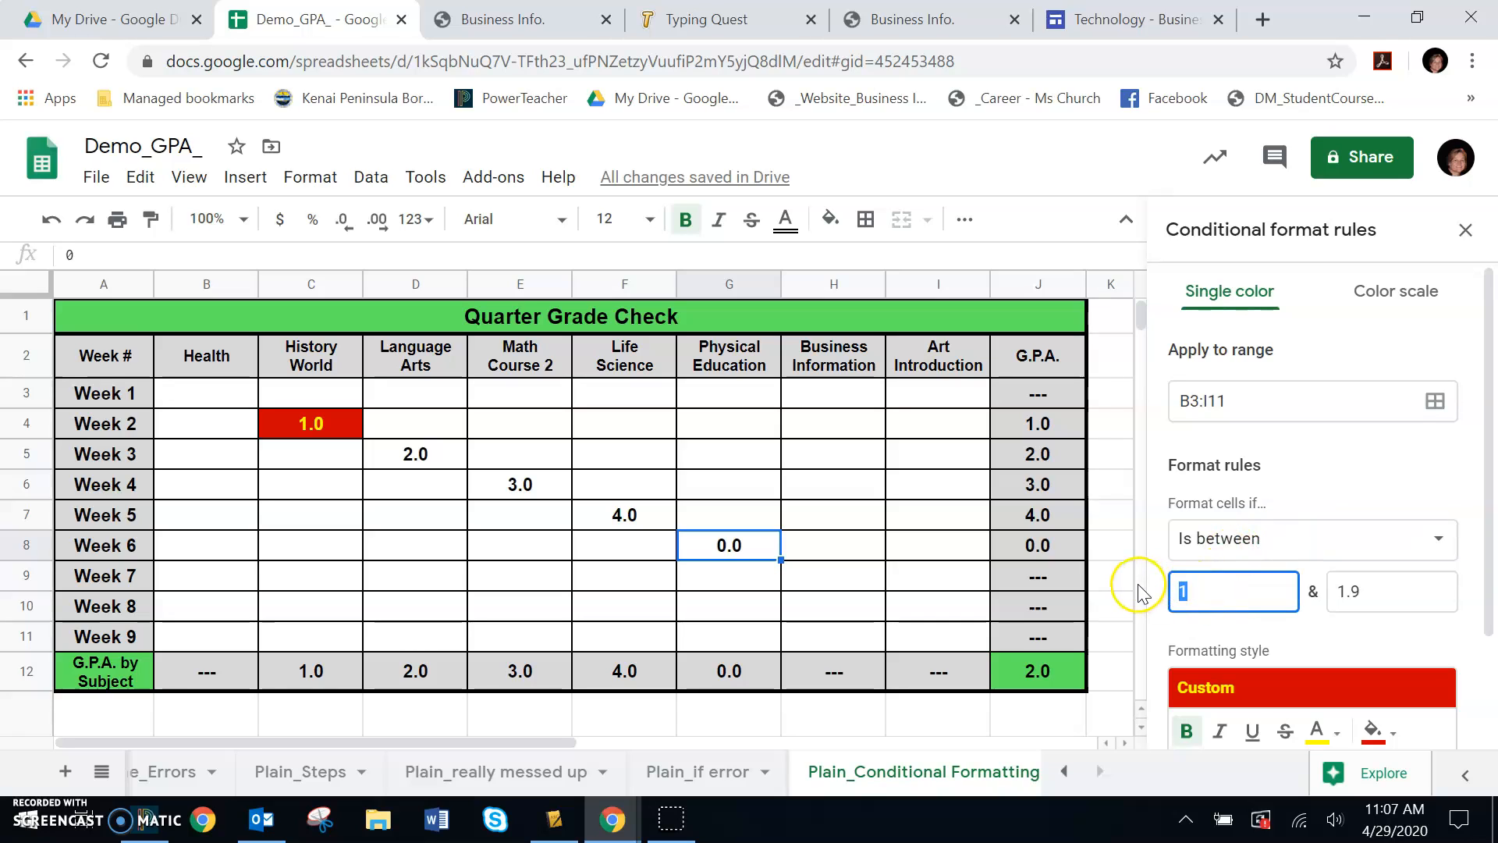
{"action": "type", "text": "0"}
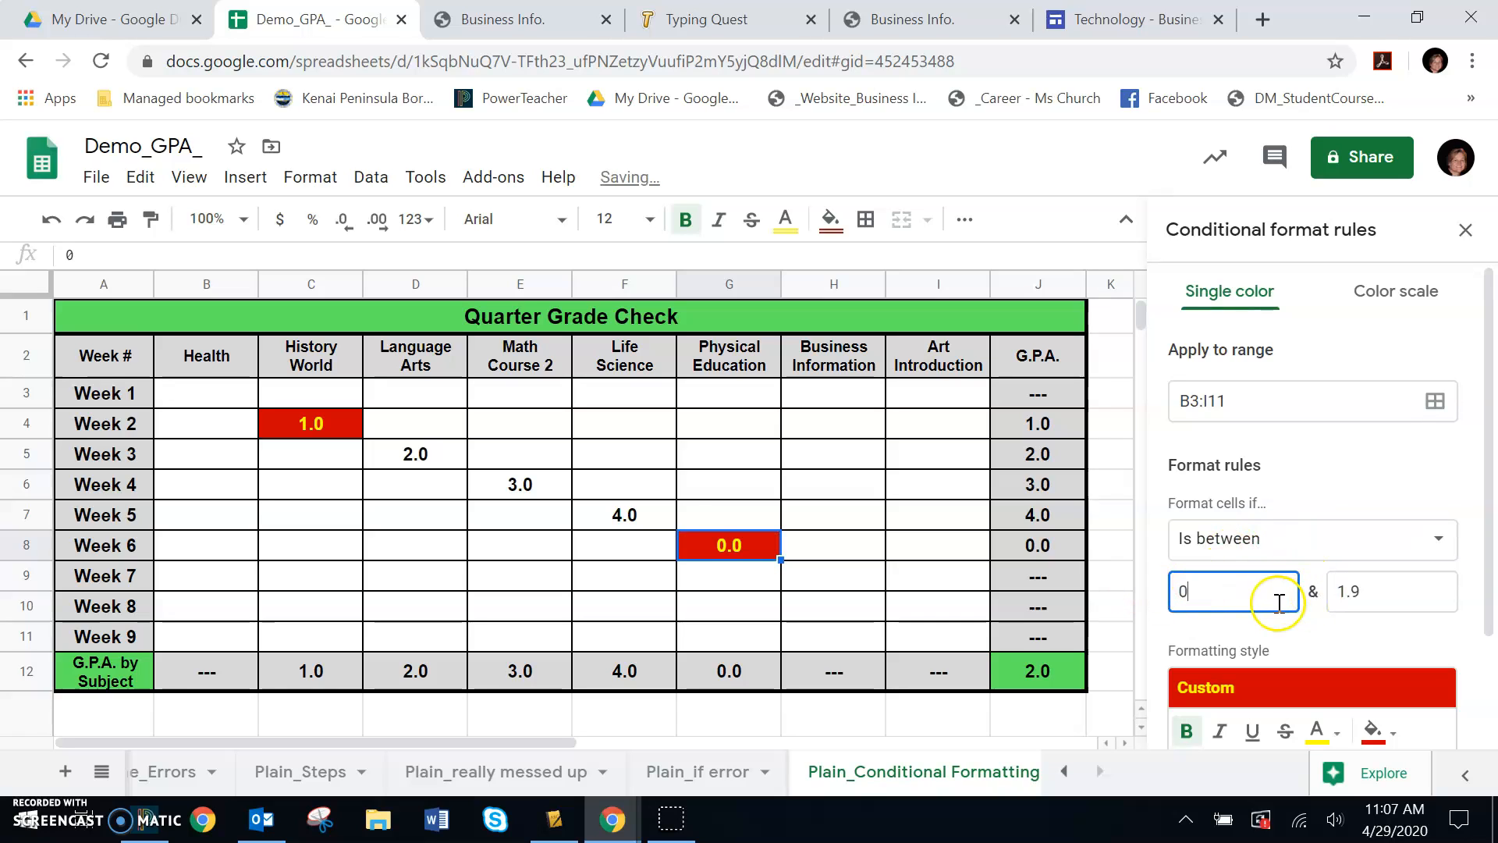
{"action": "left_click_drag", "start_coordinate": [1375, 591], "coordinate": [1333, 586]}
{"action": "type", "text": "0"}
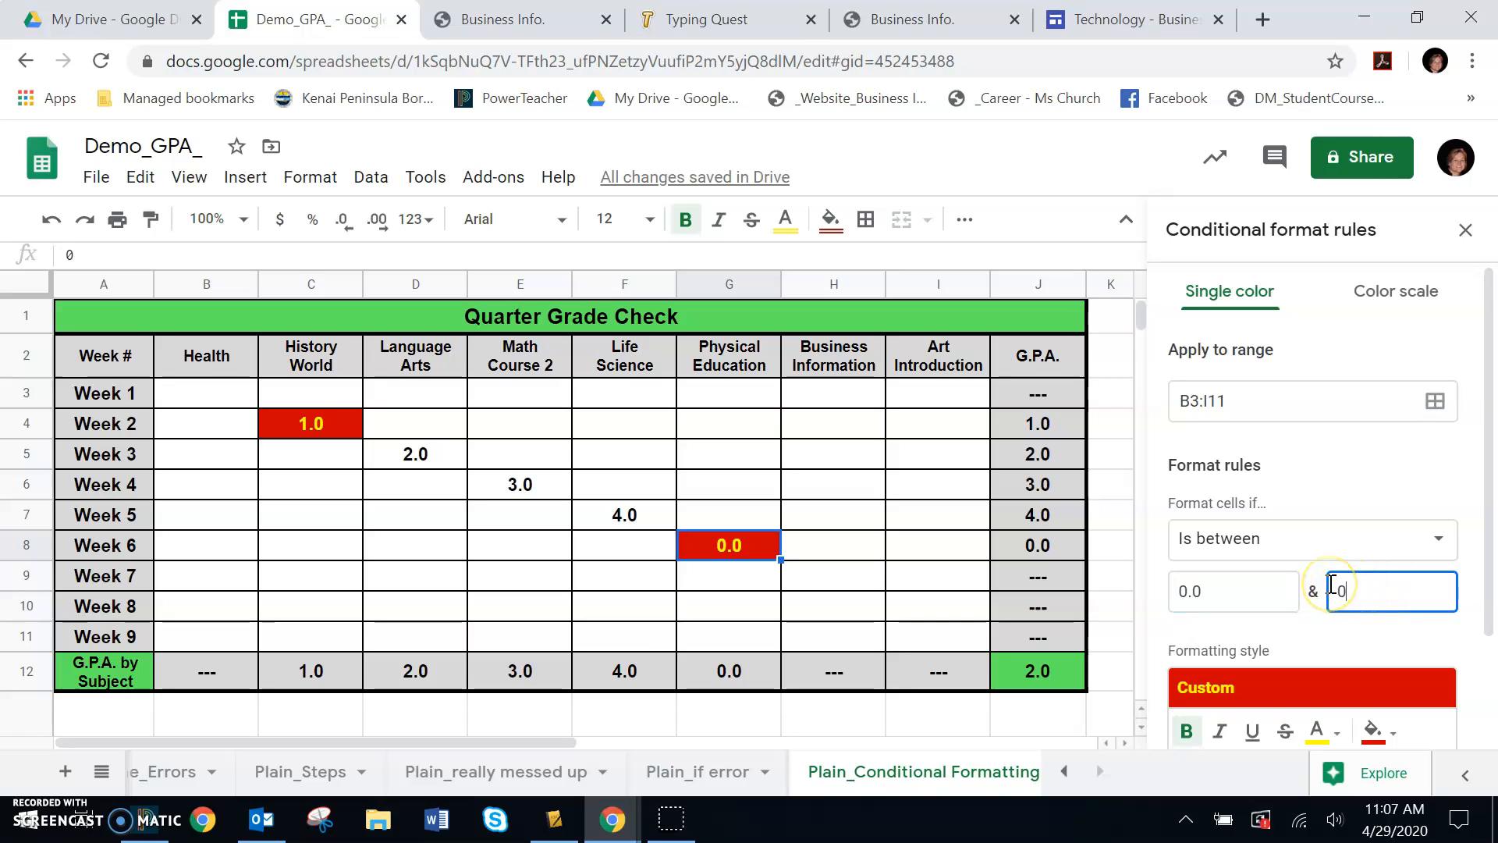
{"action": "type", "text": ".9"}
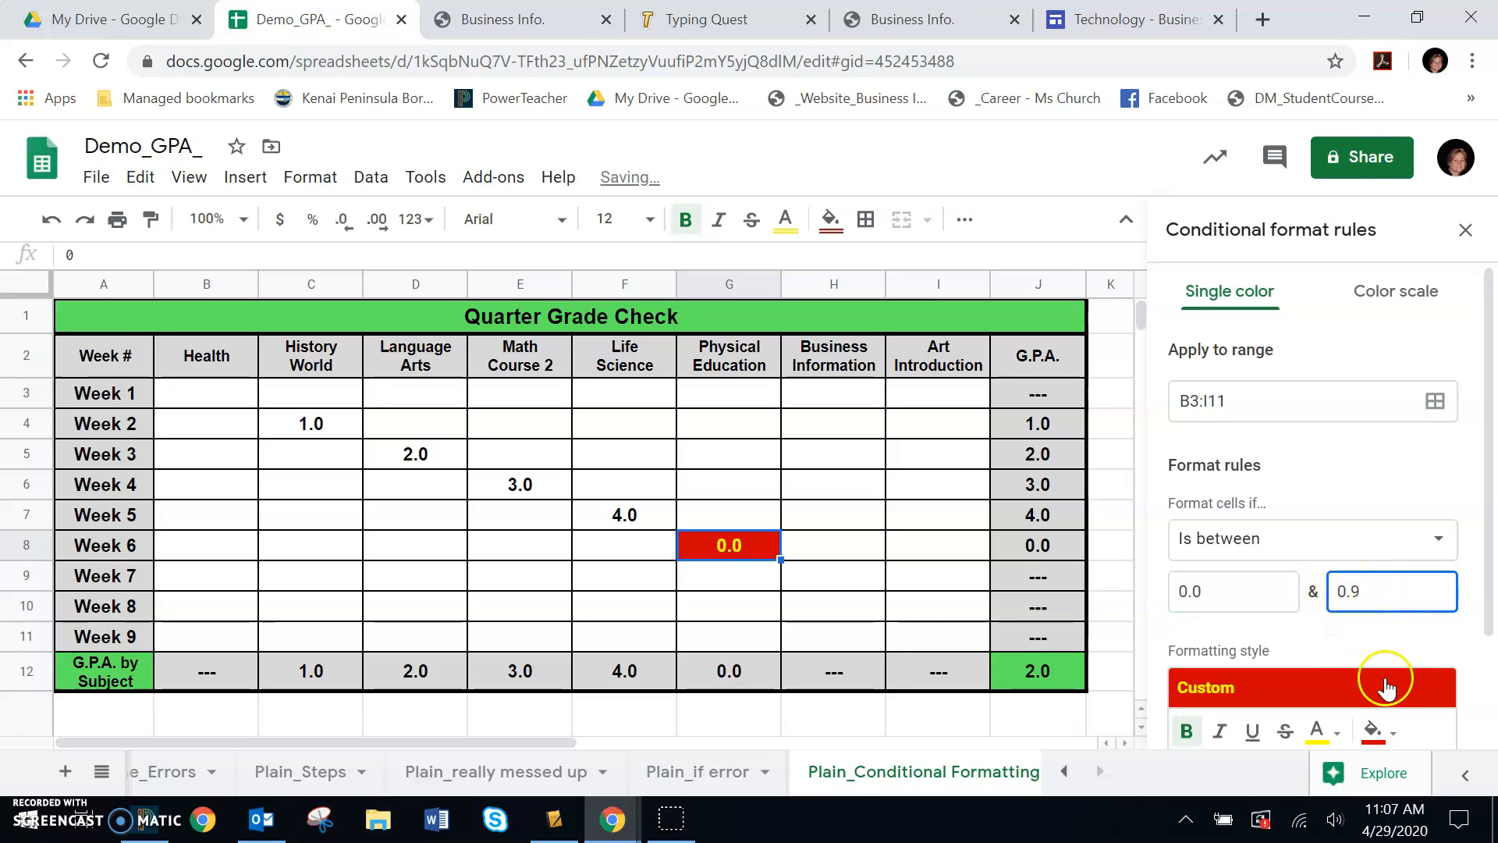
{"action": "scroll", "coordinate": [1396, 659], "scroll_direction": "down", "scroll_amount": 2}
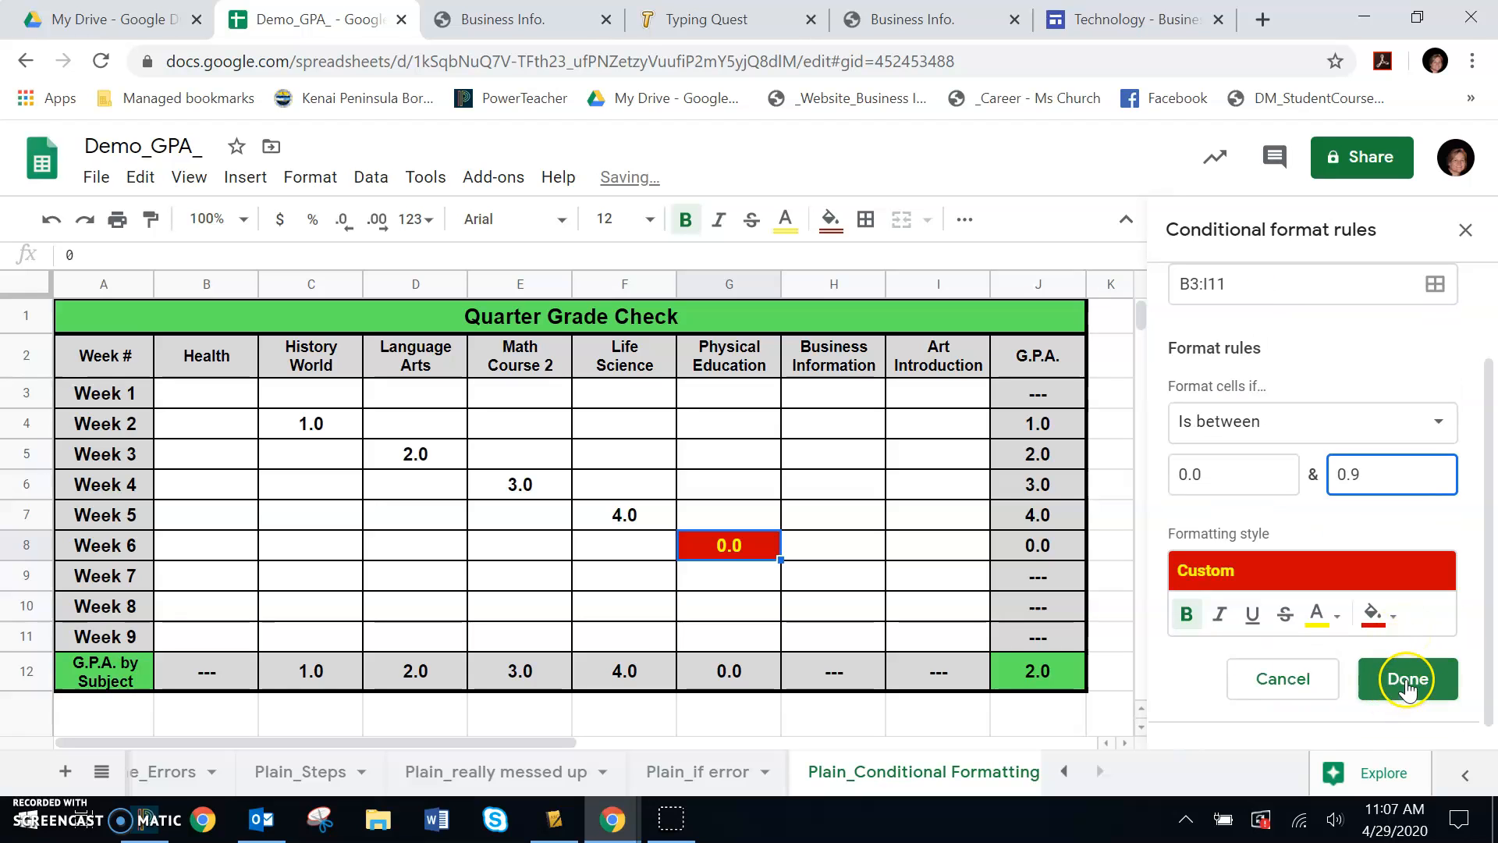
{"action": "left_click", "coordinate": [1396, 658]}
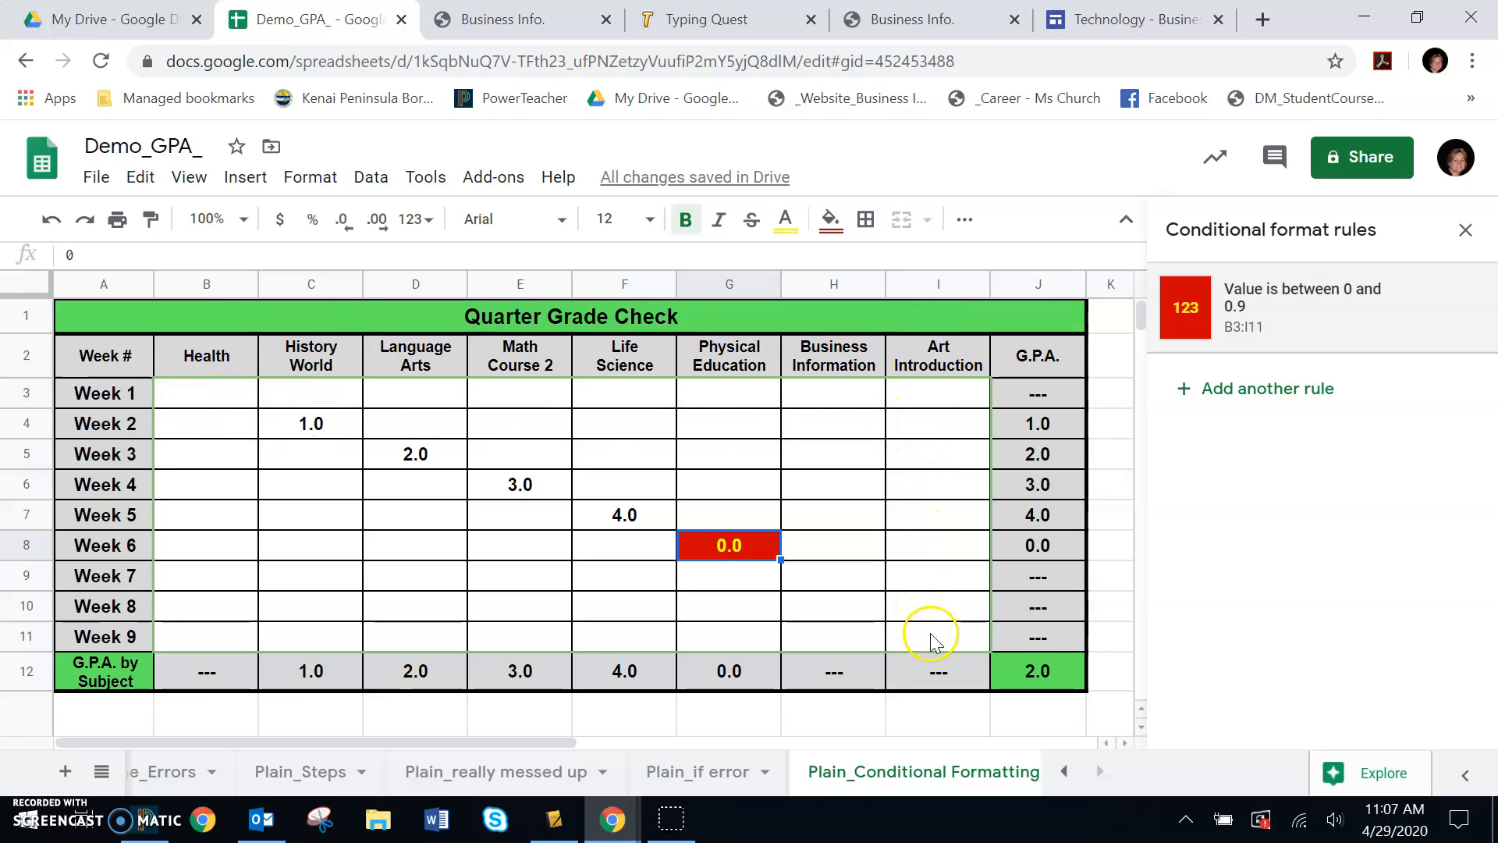
{"action": "left_click", "coordinate": [311, 716]}
{"action": "scroll", "coordinate": [323, 713], "scroll_direction": "down", "scroll_amount": 1}
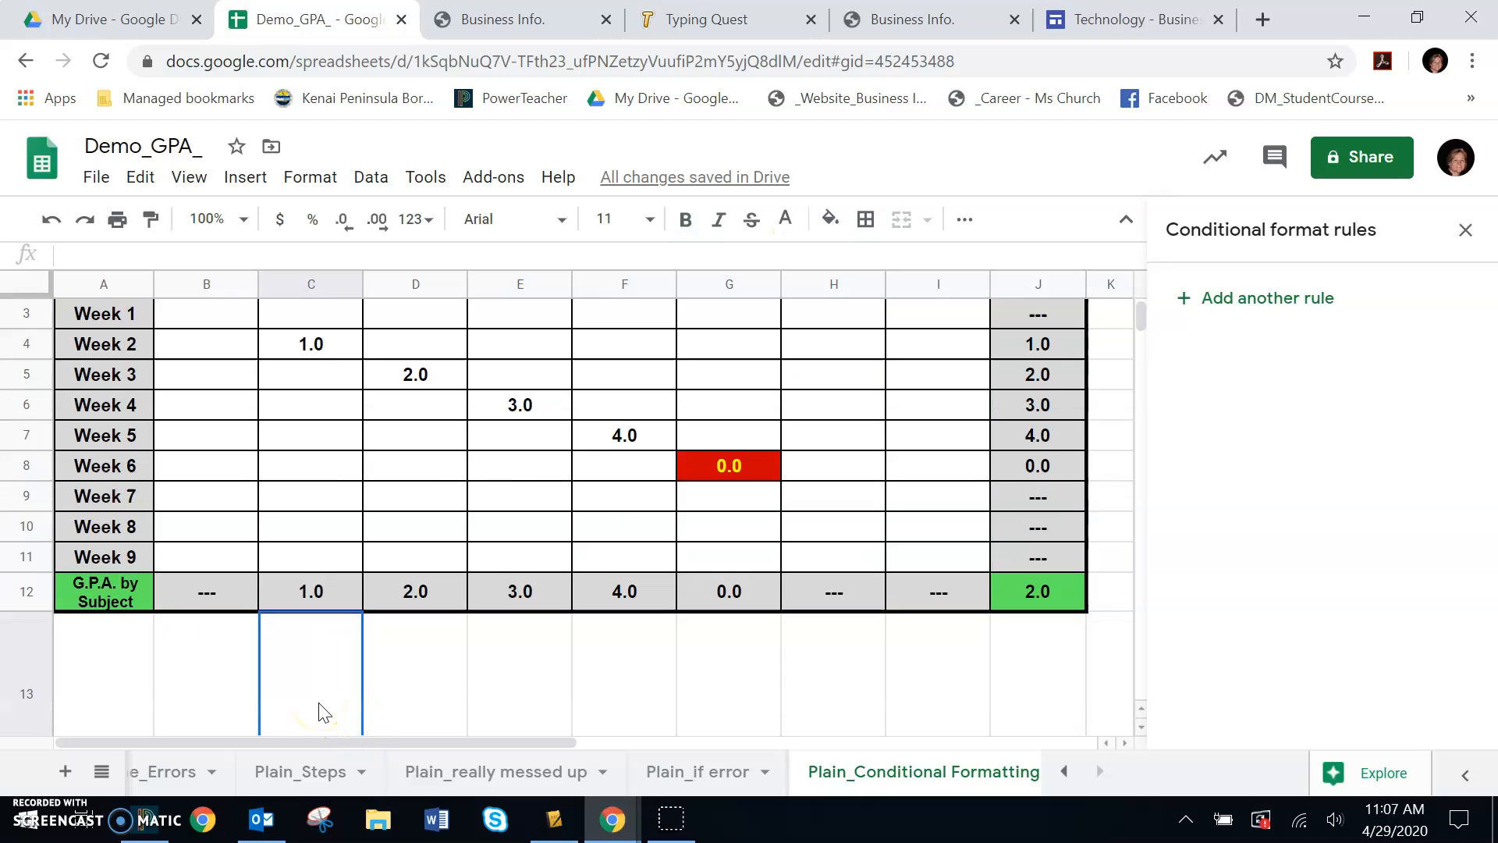
{"action": "scroll", "coordinate": [321, 698], "scroll_direction": "down", "scroll_amount": 1}
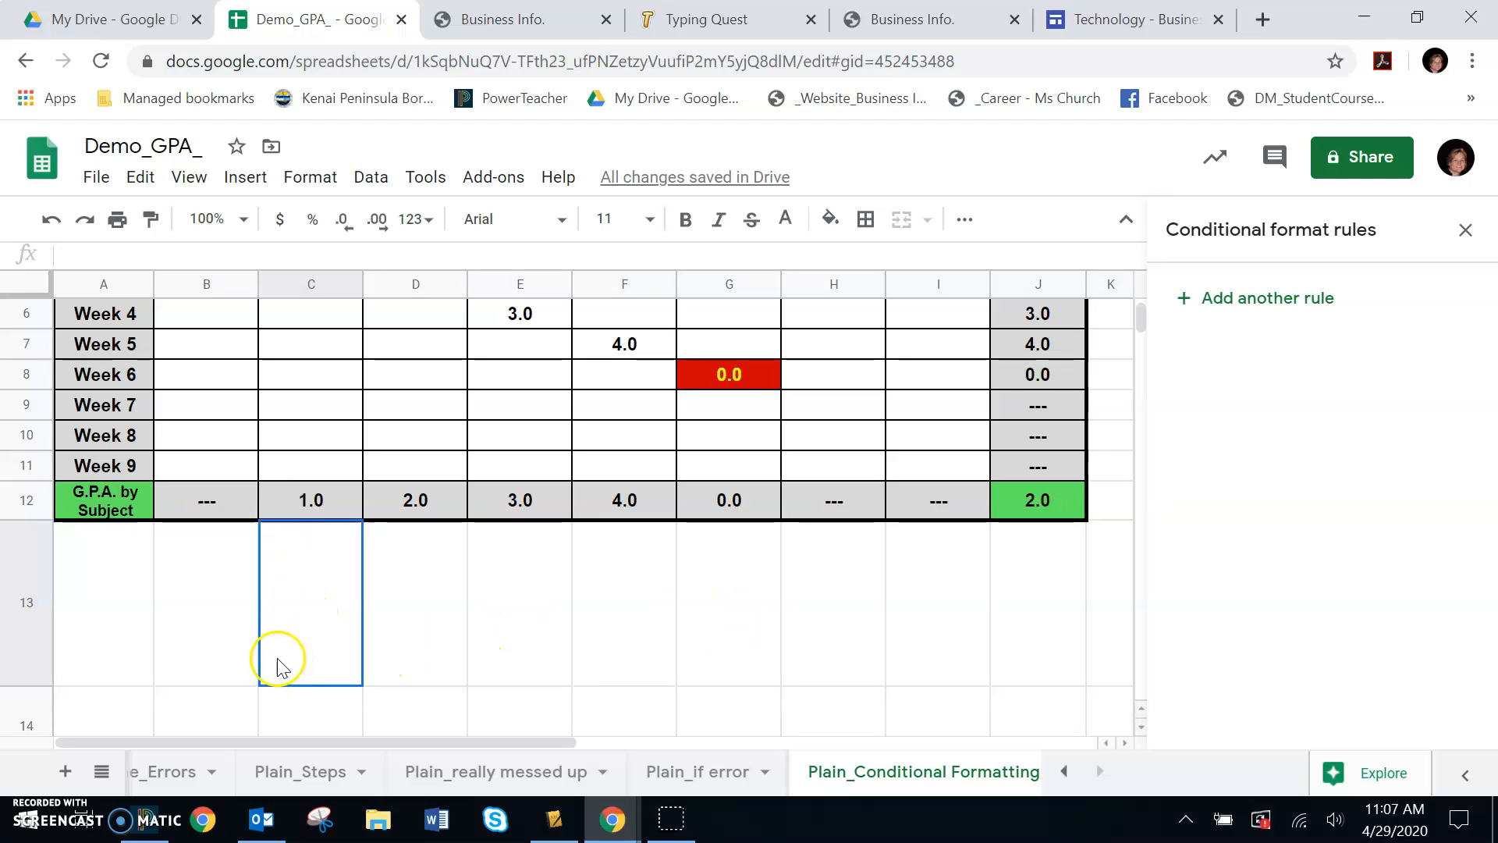
{"action": "left_click", "coordinate": [187, 646]}
{"action": "scroll", "coordinate": [185, 641], "scroll_direction": "up", "scroll_amount": 2}
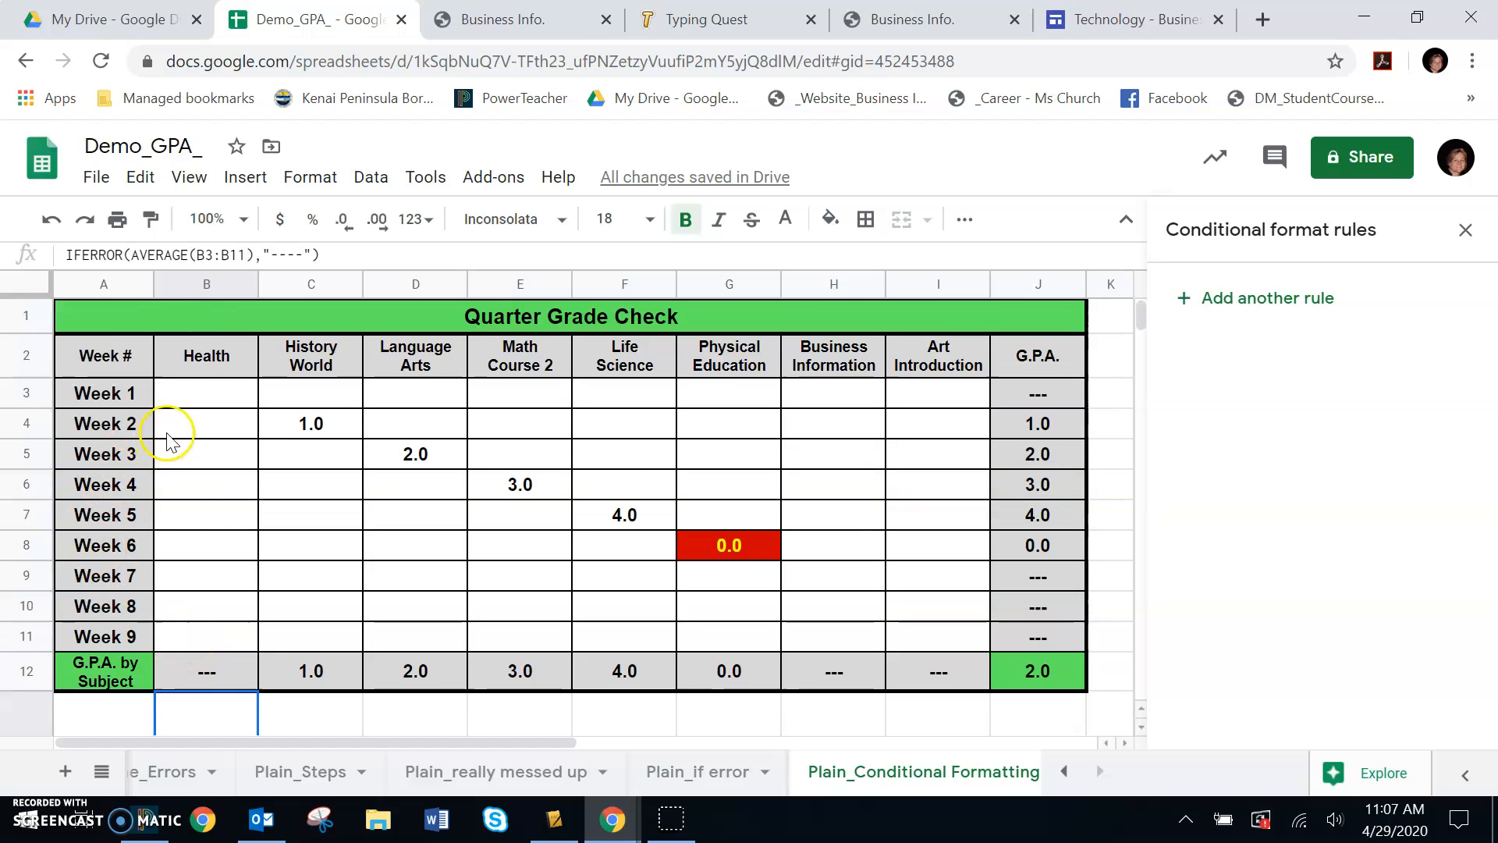
Step: Add another conditional formatting rule for B3:I11 with the condition "Is between" 1.0 and 1.9
{"action": "left_click_drag", "start_coordinate": [192, 404], "coordinate": [916, 636]}
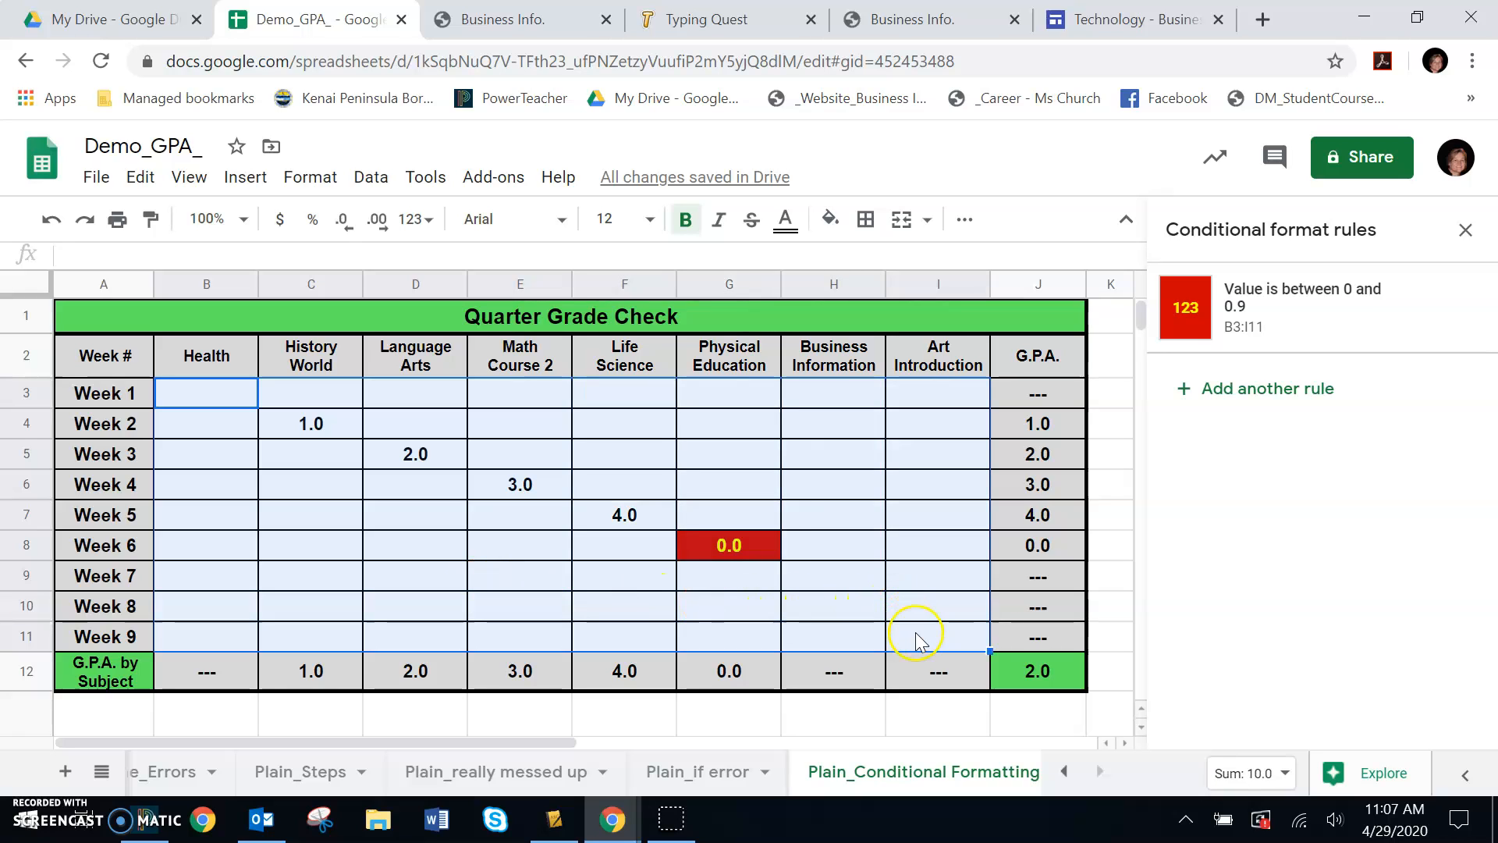
{"action": "left_click", "coordinate": [1294, 390]}
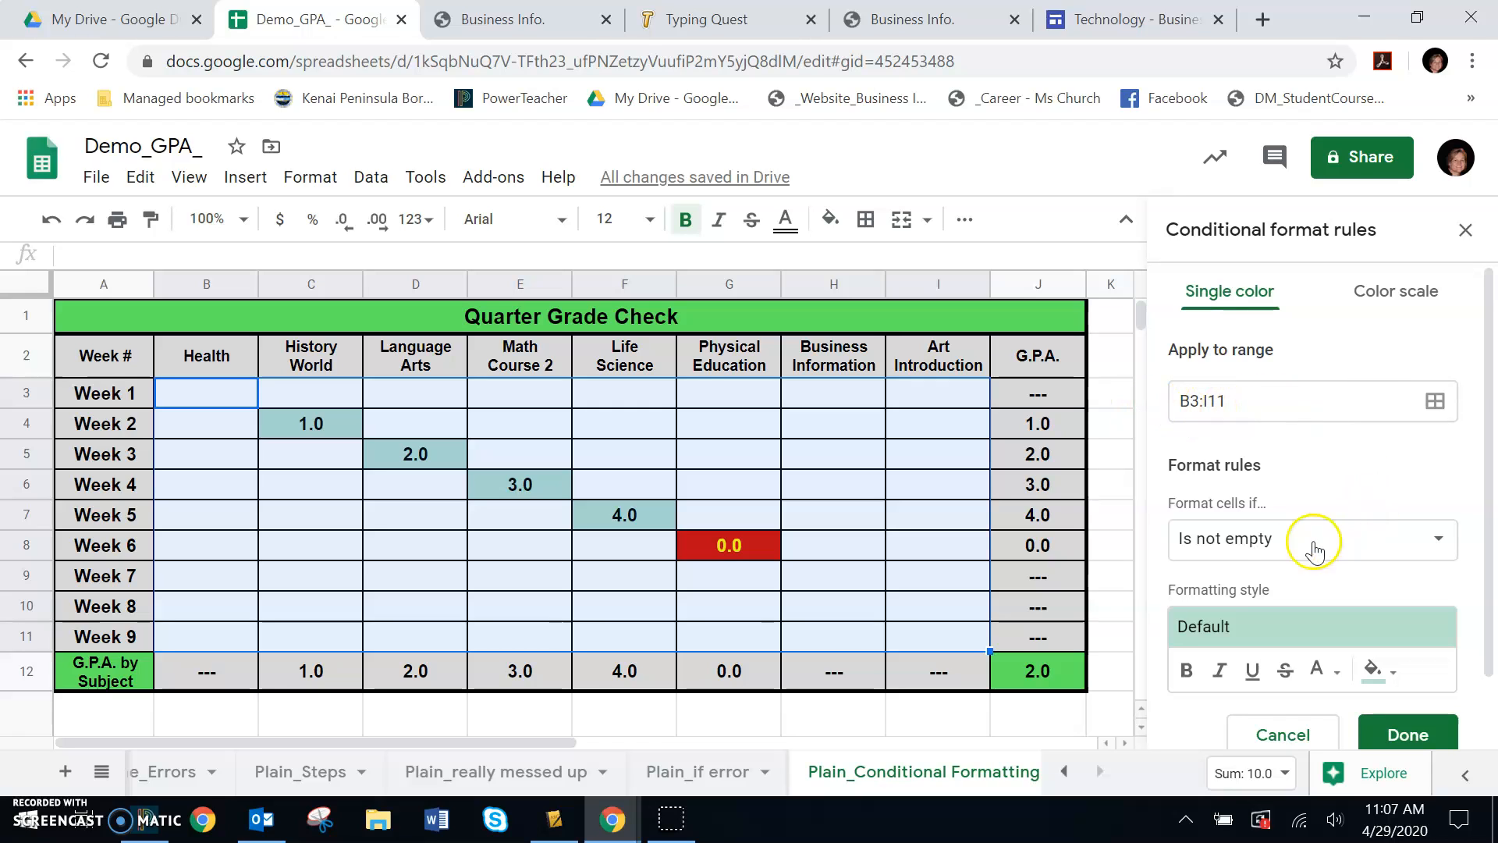
{"action": "left_click", "coordinate": [1280, 549]}
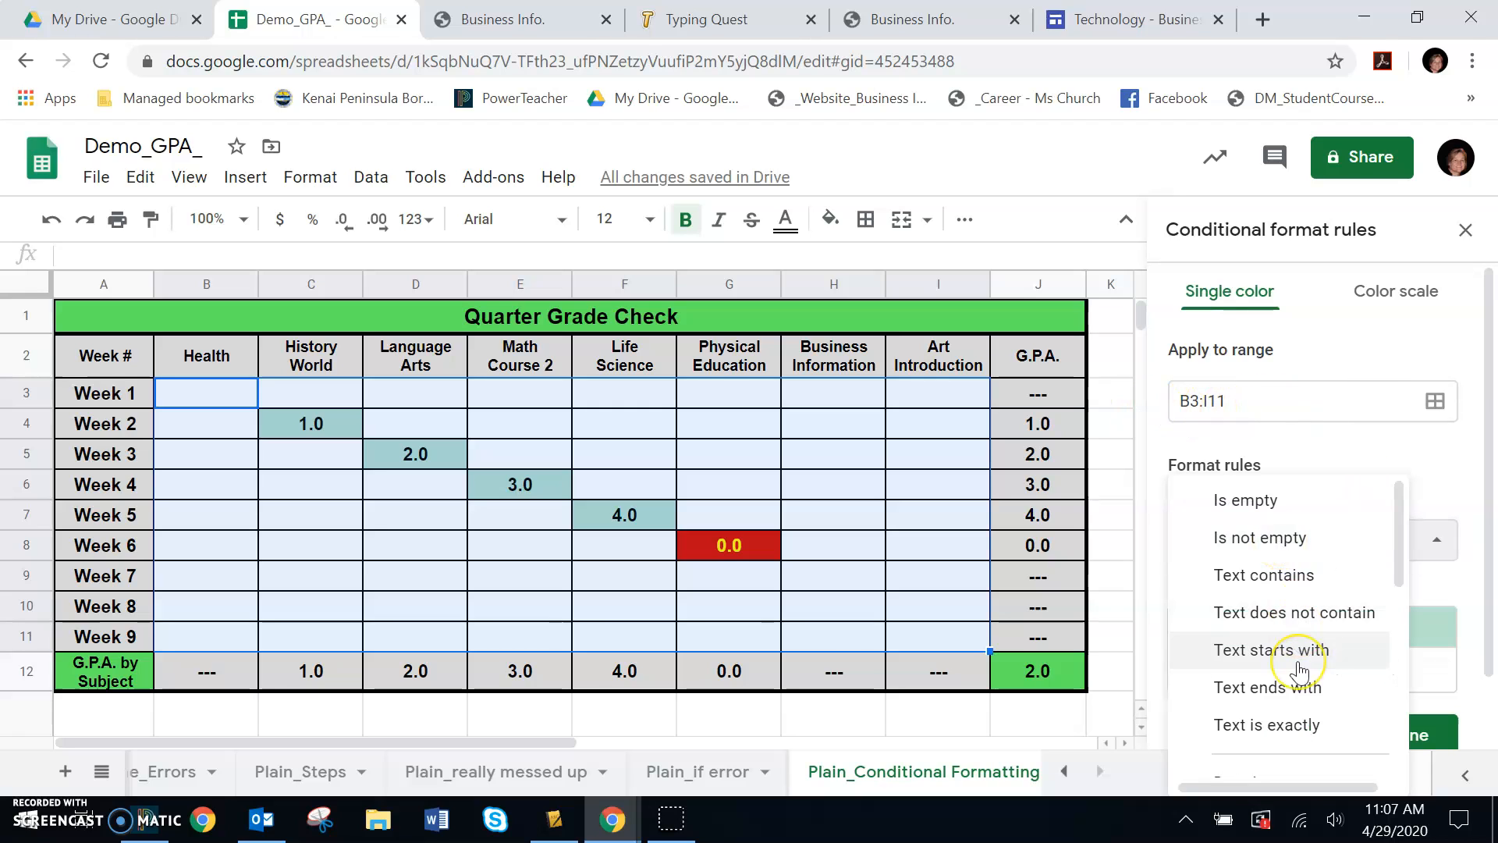
{"action": "scroll", "coordinate": [1297, 652], "scroll_direction": "down", "scroll_amount": 6}
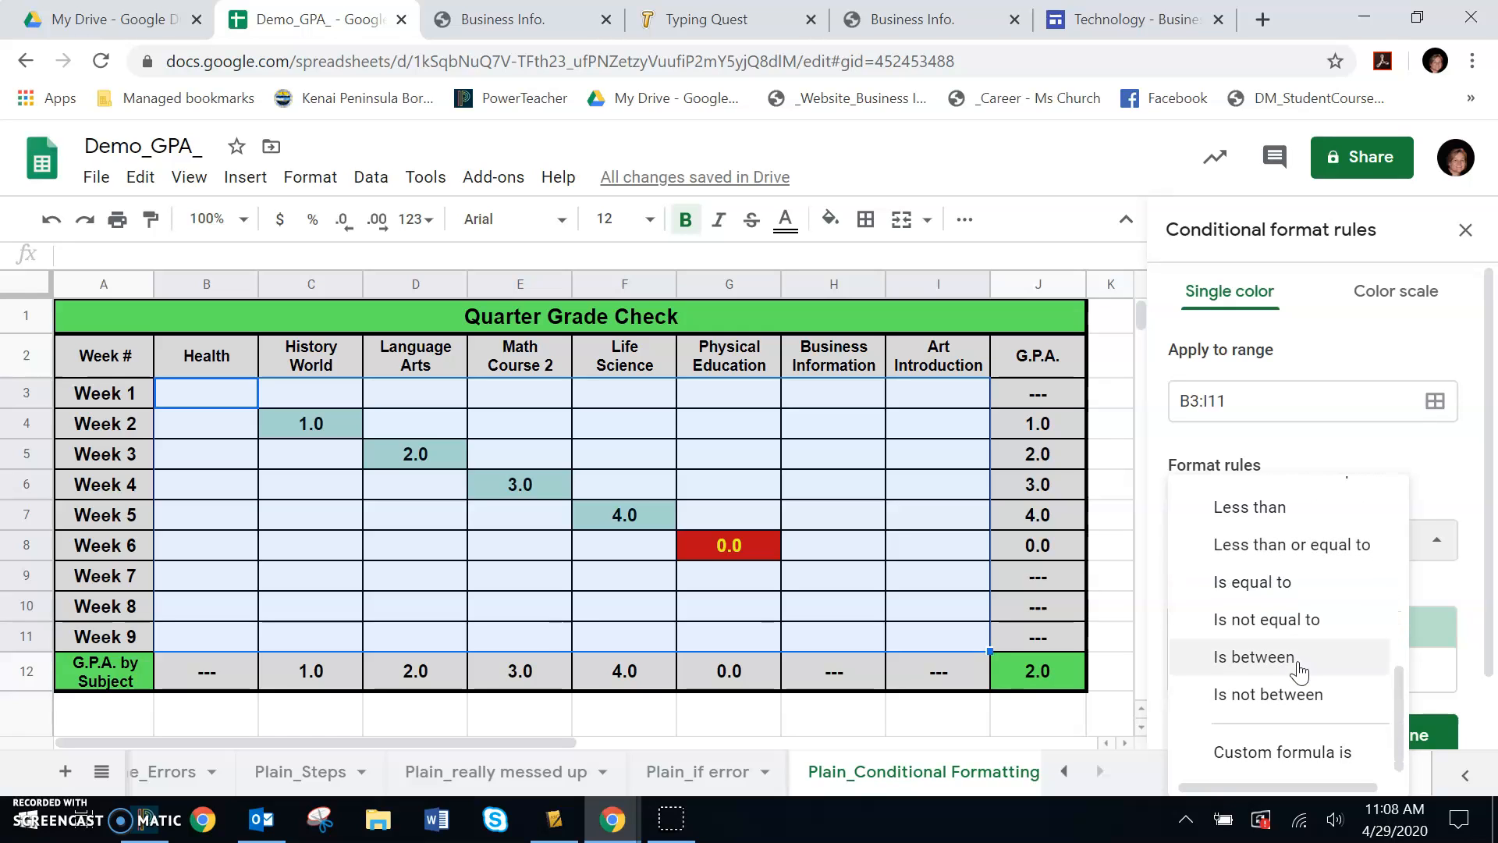
{"action": "left_click", "coordinate": [1298, 662]}
{"action": "left_click", "coordinate": [1211, 605]}
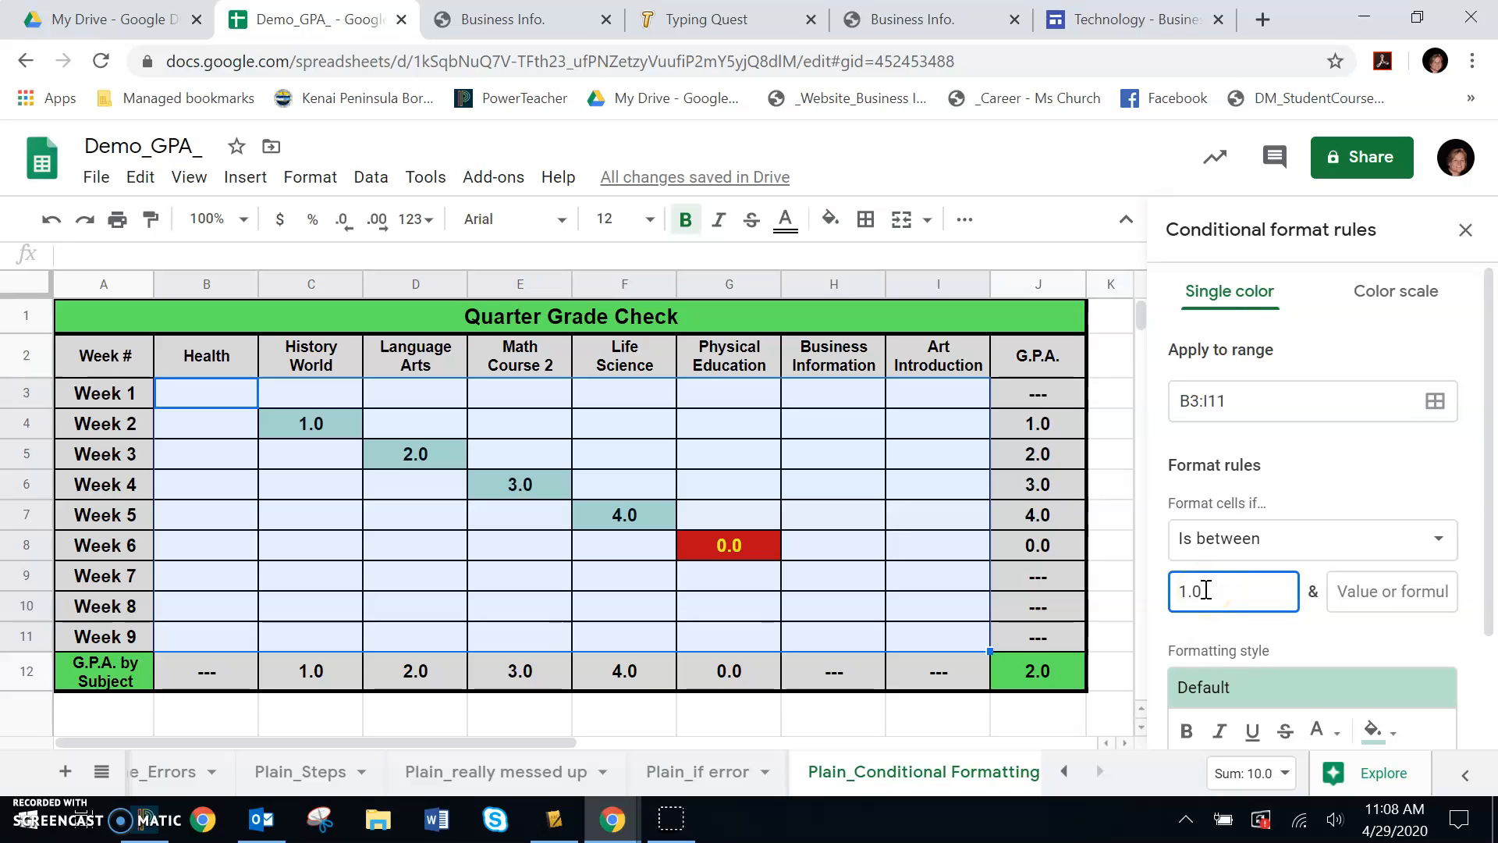
{"action": "key", "text": "Tab"}
{"action": "type", "text": "1"}
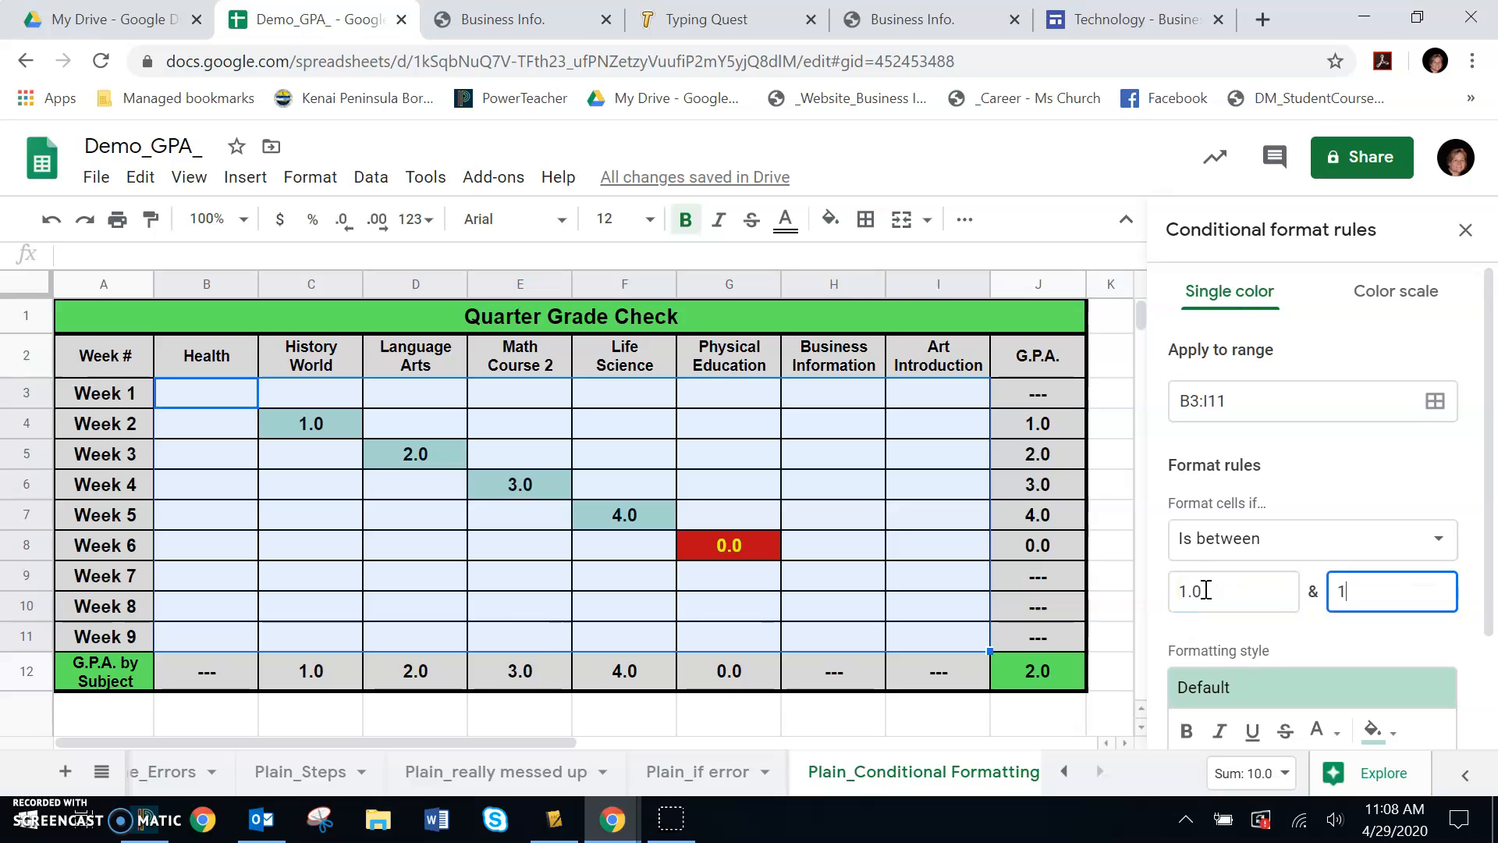
{"action": "type", "text": ".9"}
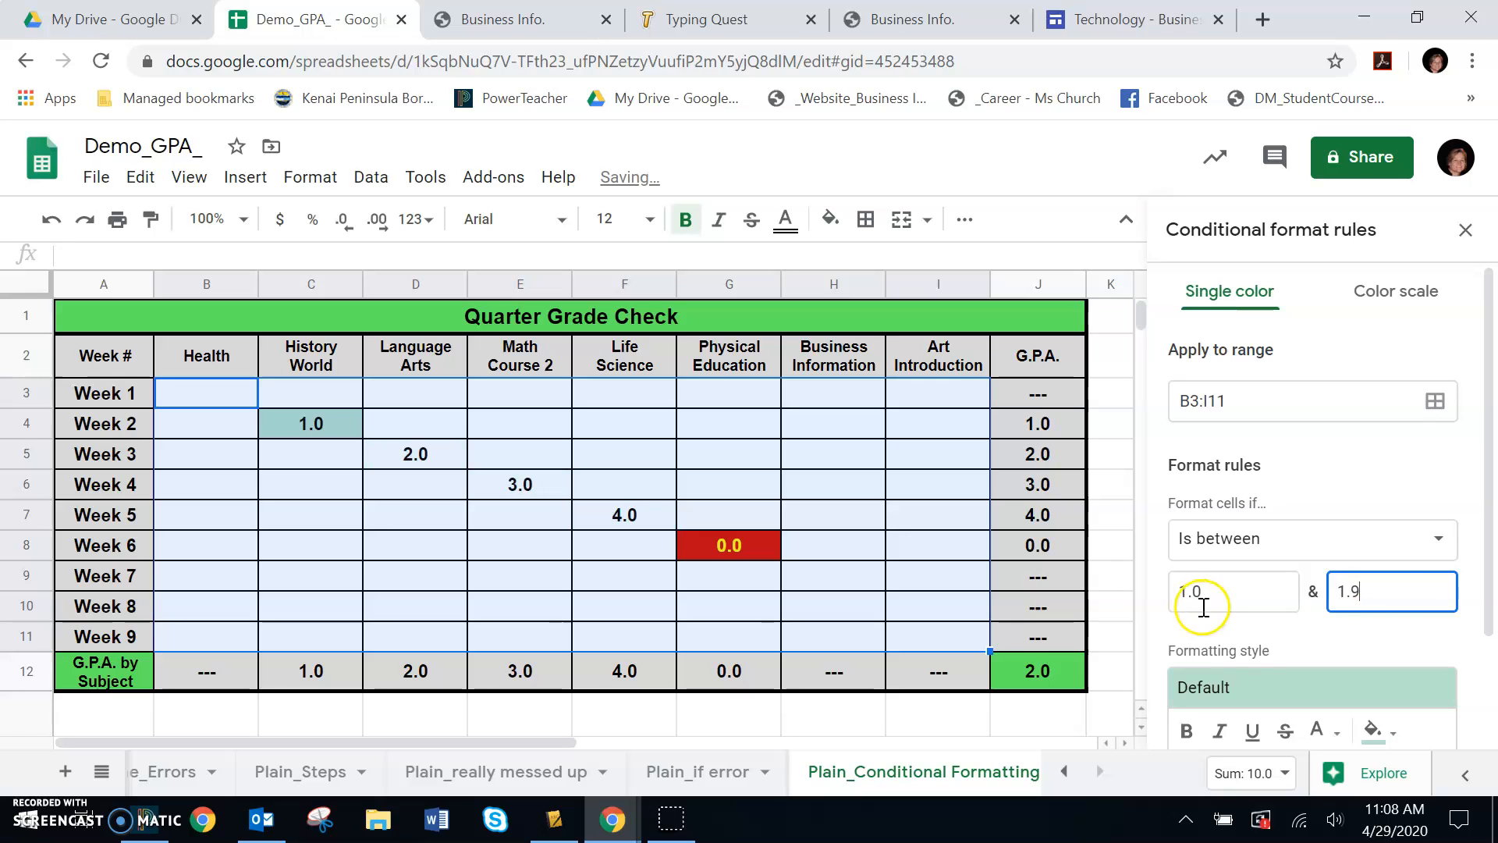
Step: Give the 1.0 to 1.9 rule an orange fill with bold text and save it
{"action": "scroll", "coordinate": [1311, 683], "scroll_direction": "down", "scroll_amount": 2}
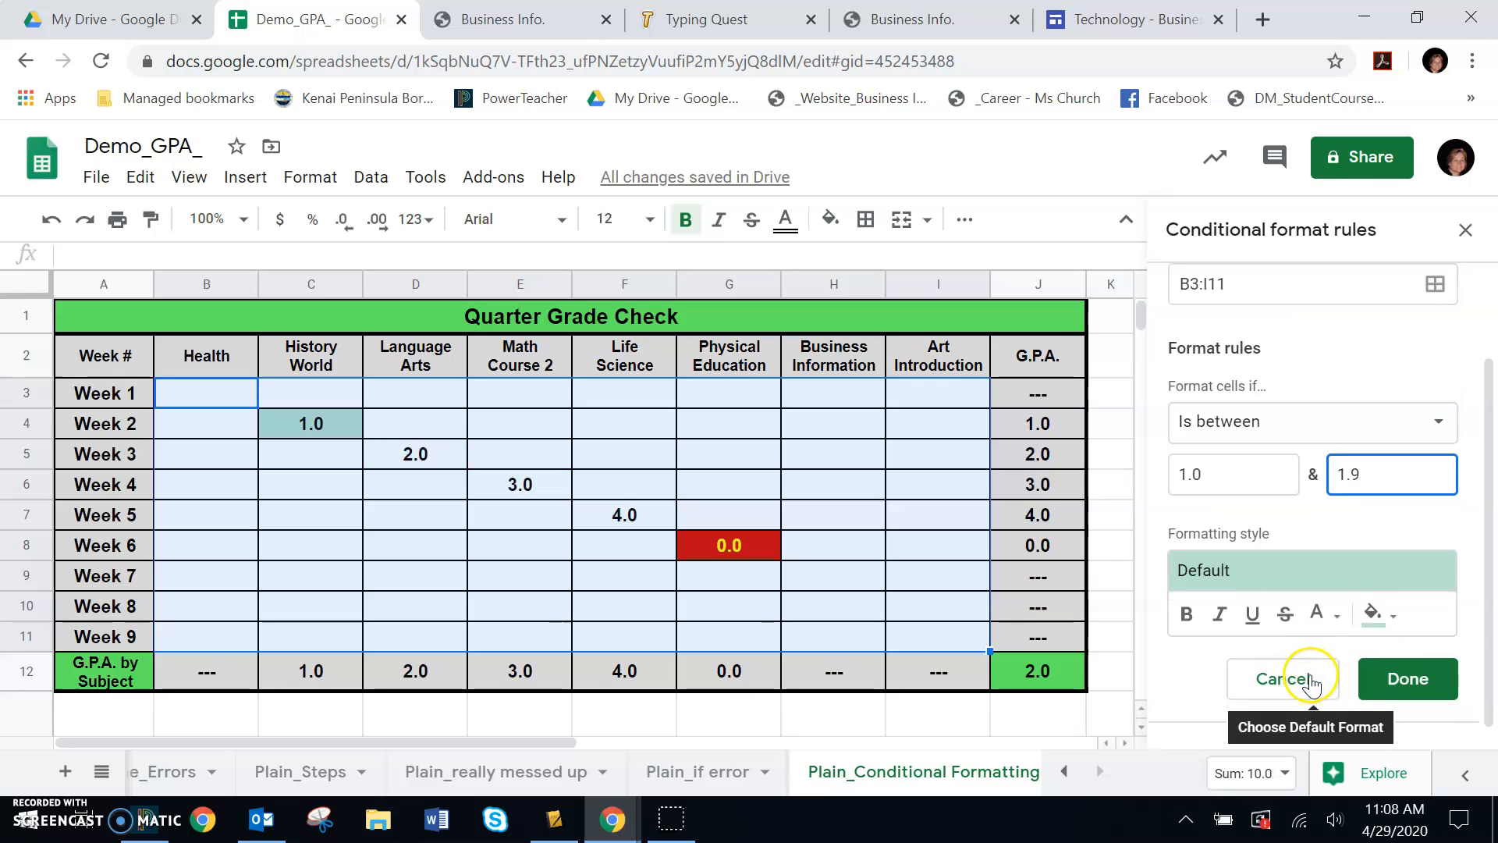
{"action": "left_click", "coordinate": [1391, 620]}
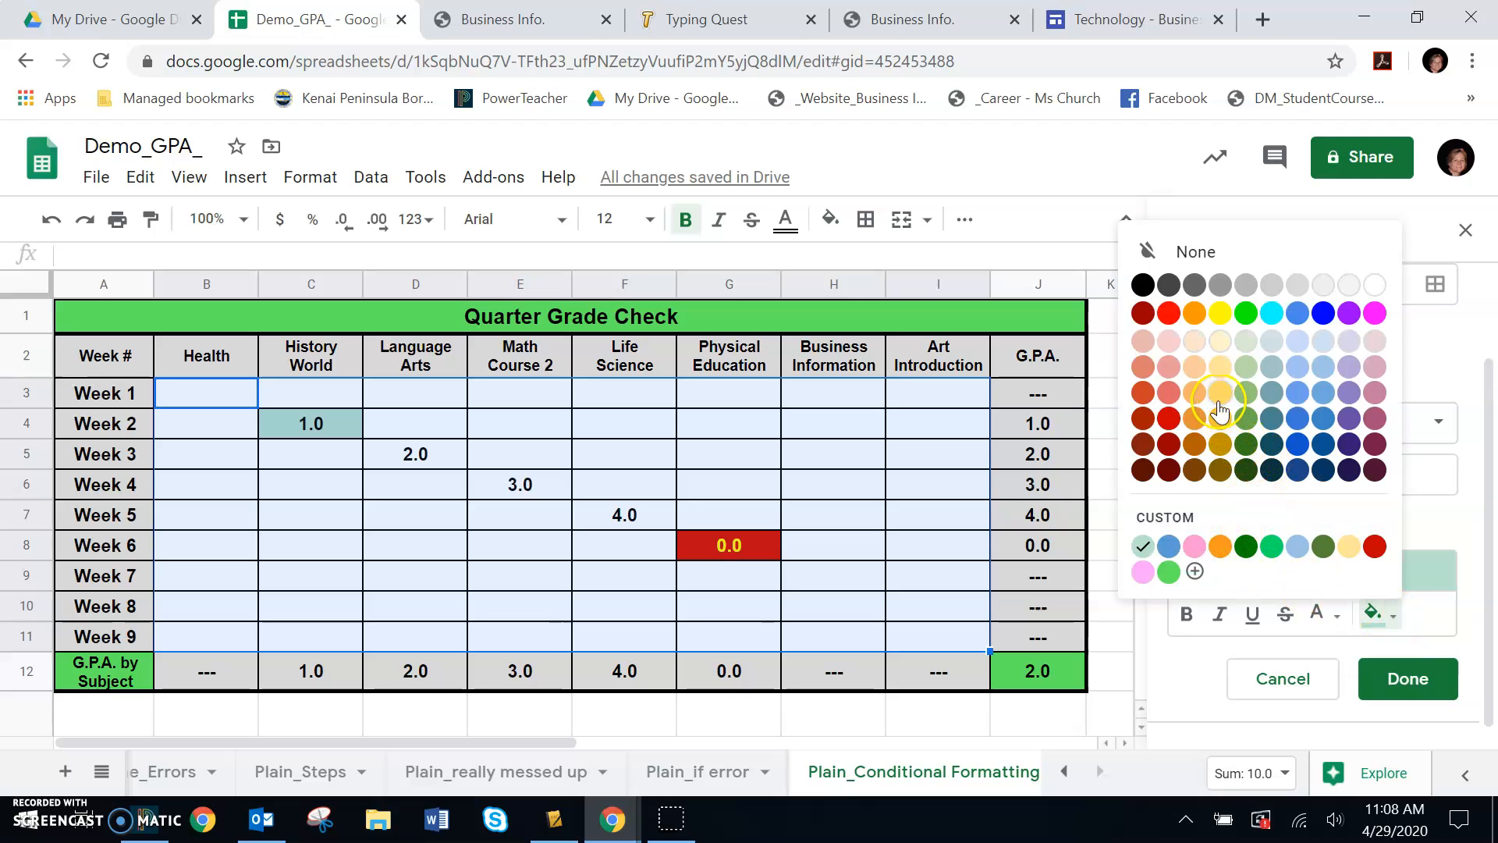
{"action": "left_click", "coordinate": [1192, 315]}
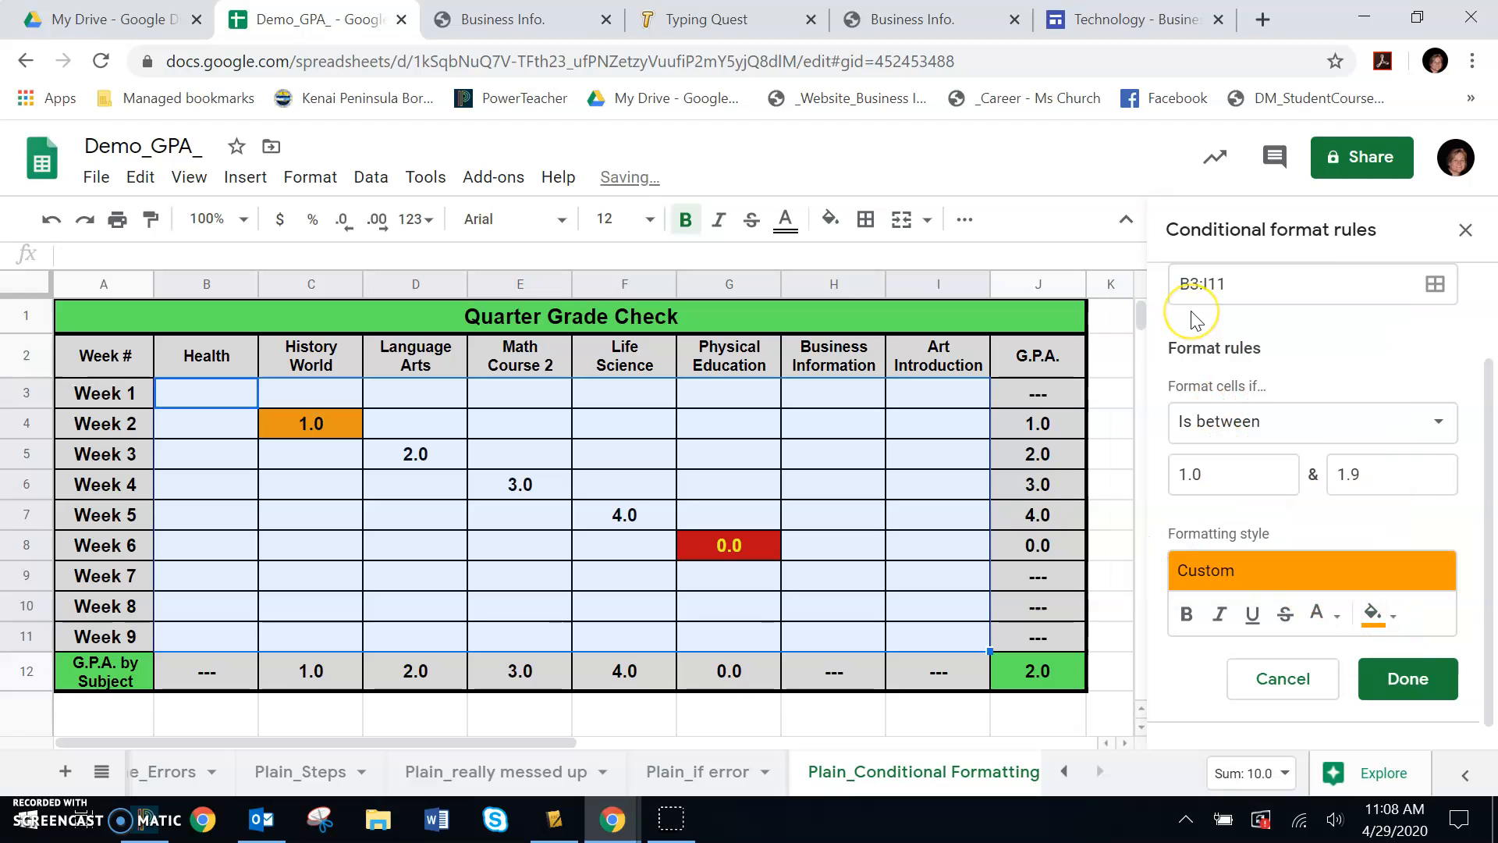
{"action": "left_click", "coordinate": [1184, 616]}
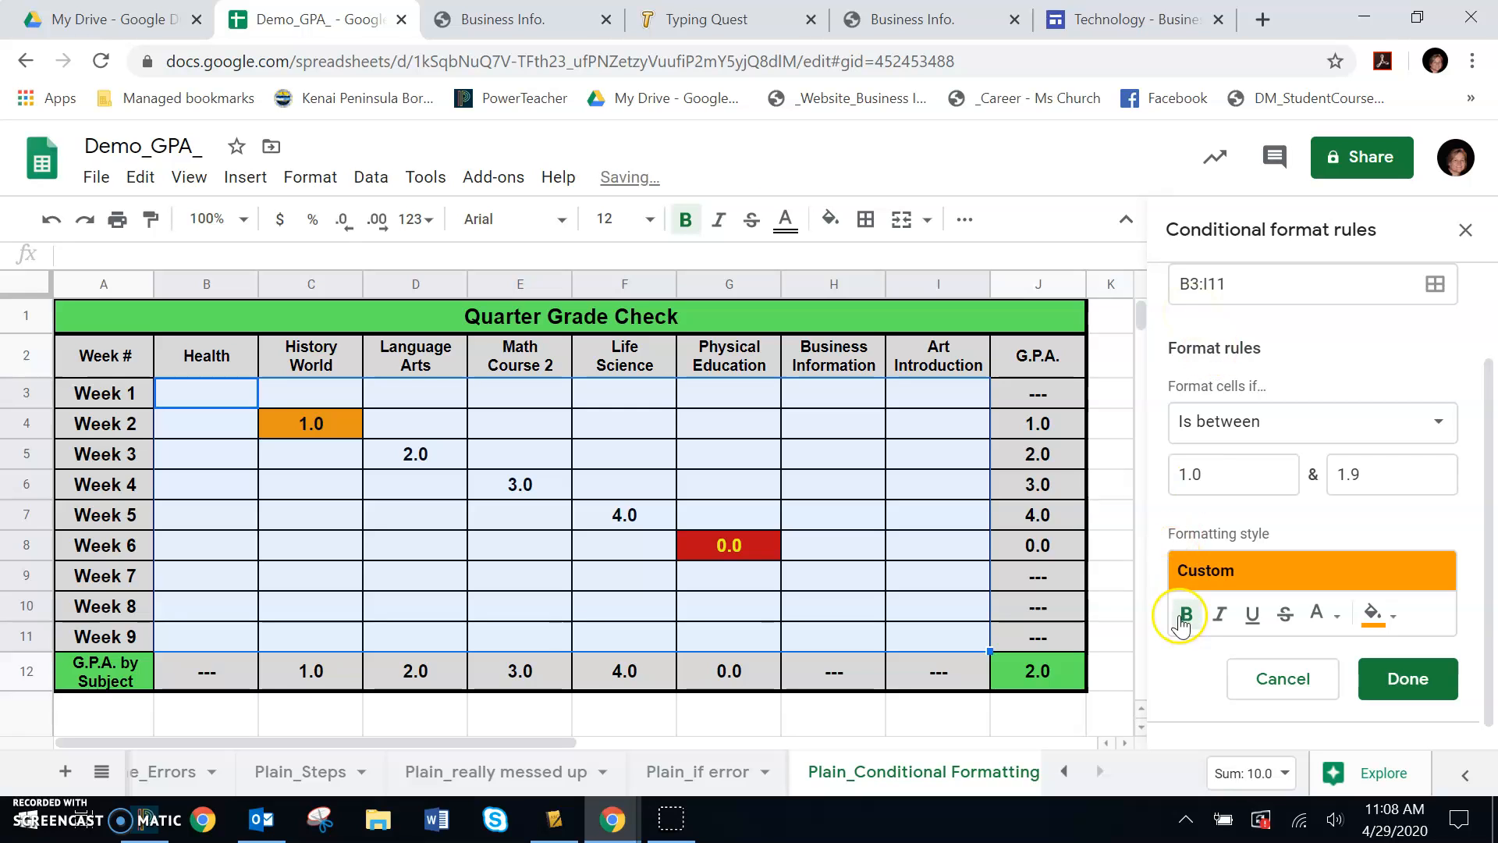
{"action": "left_click", "coordinate": [1409, 685]}
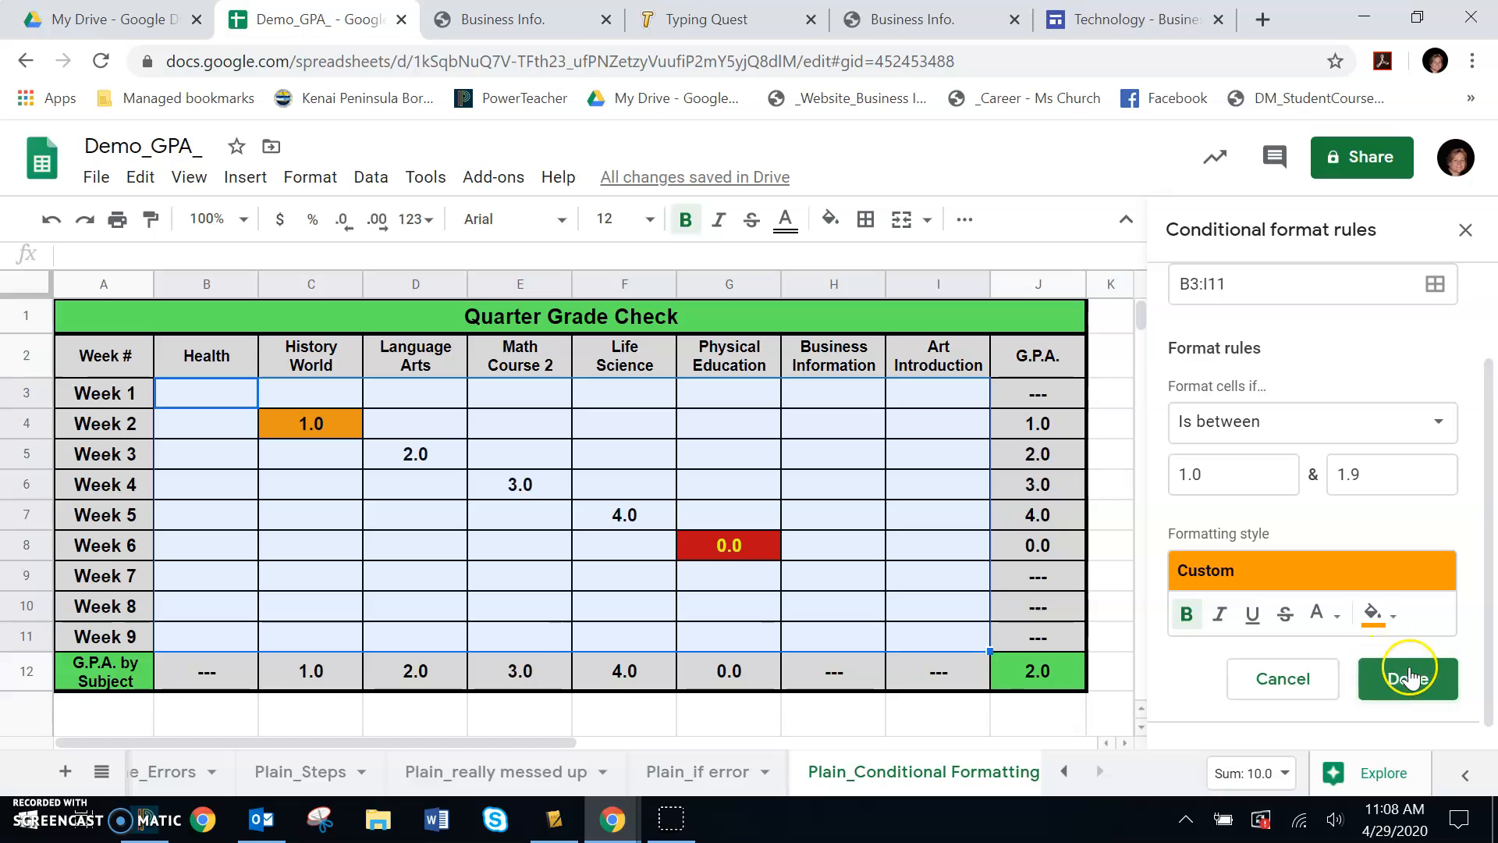
{"action": "left_click", "coordinate": [1409, 677]}
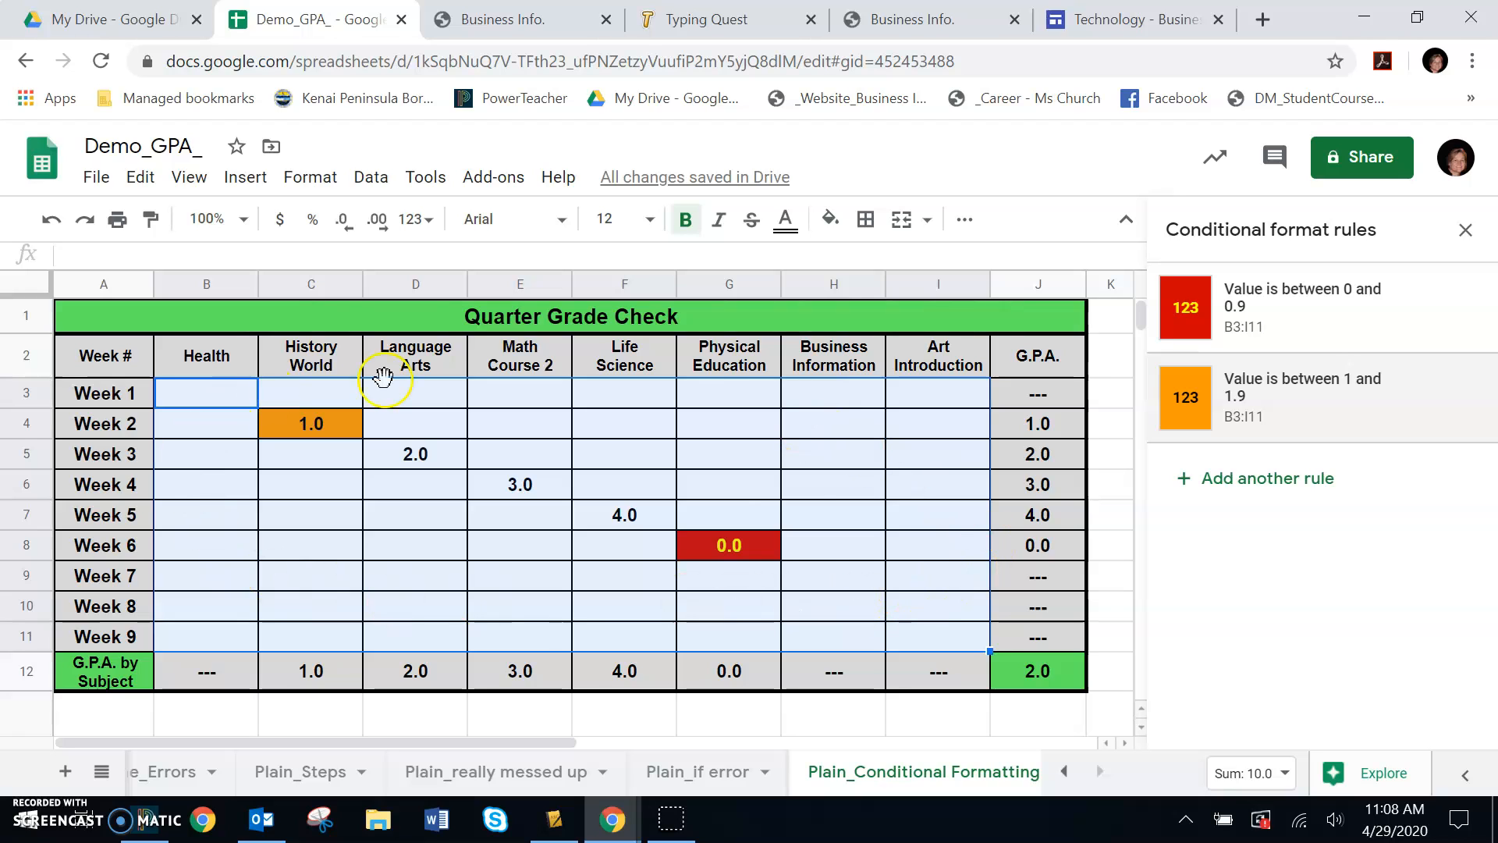
Step: Add a third conditional formatting rule for B3:I11 and give it a blue fill
{"action": "left_click", "coordinate": [1283, 485]}
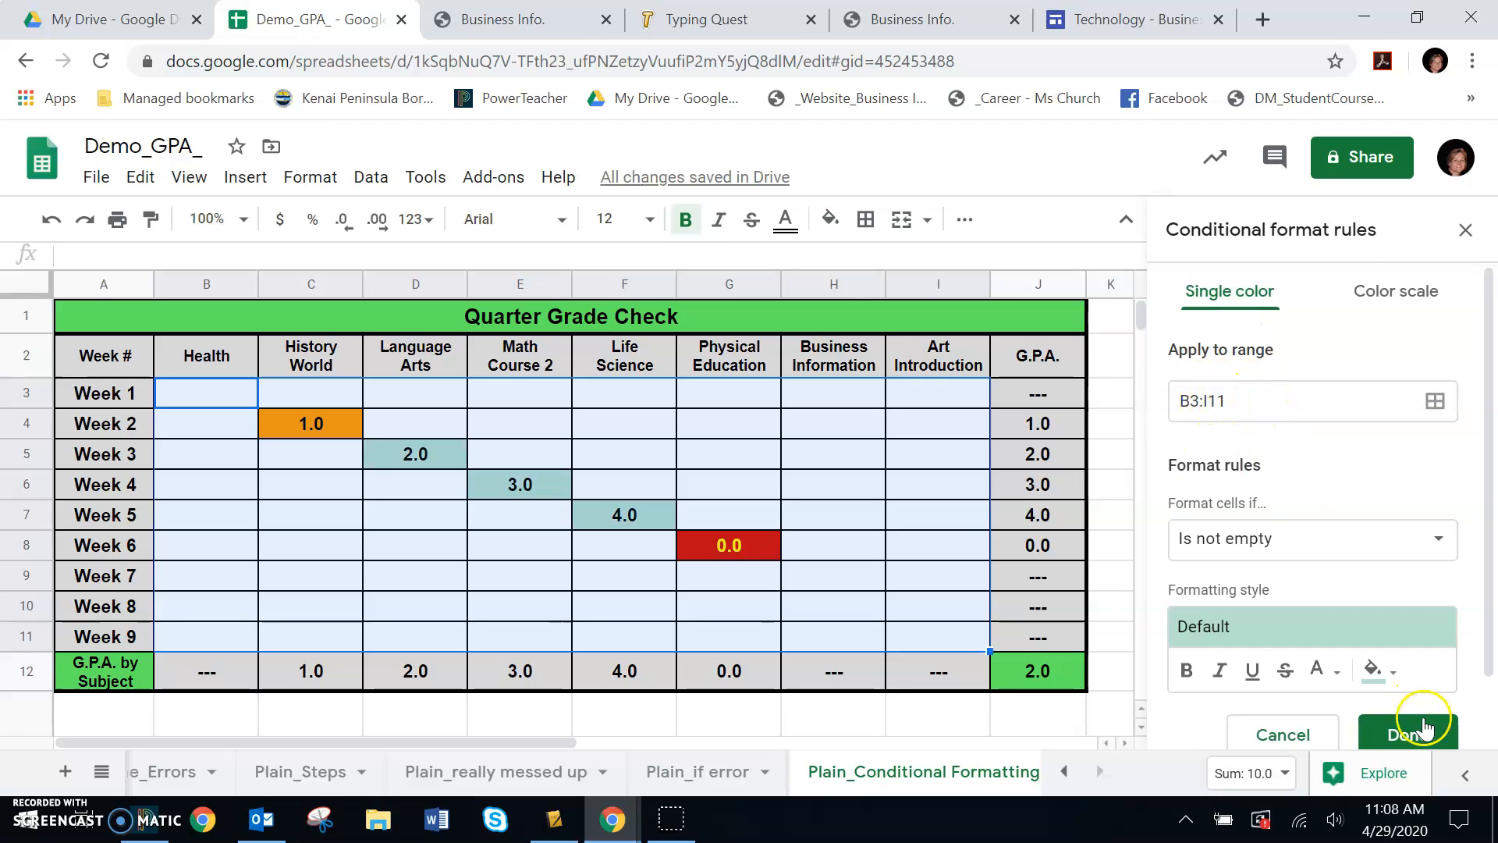
{"action": "left_click", "coordinate": [1387, 673]}
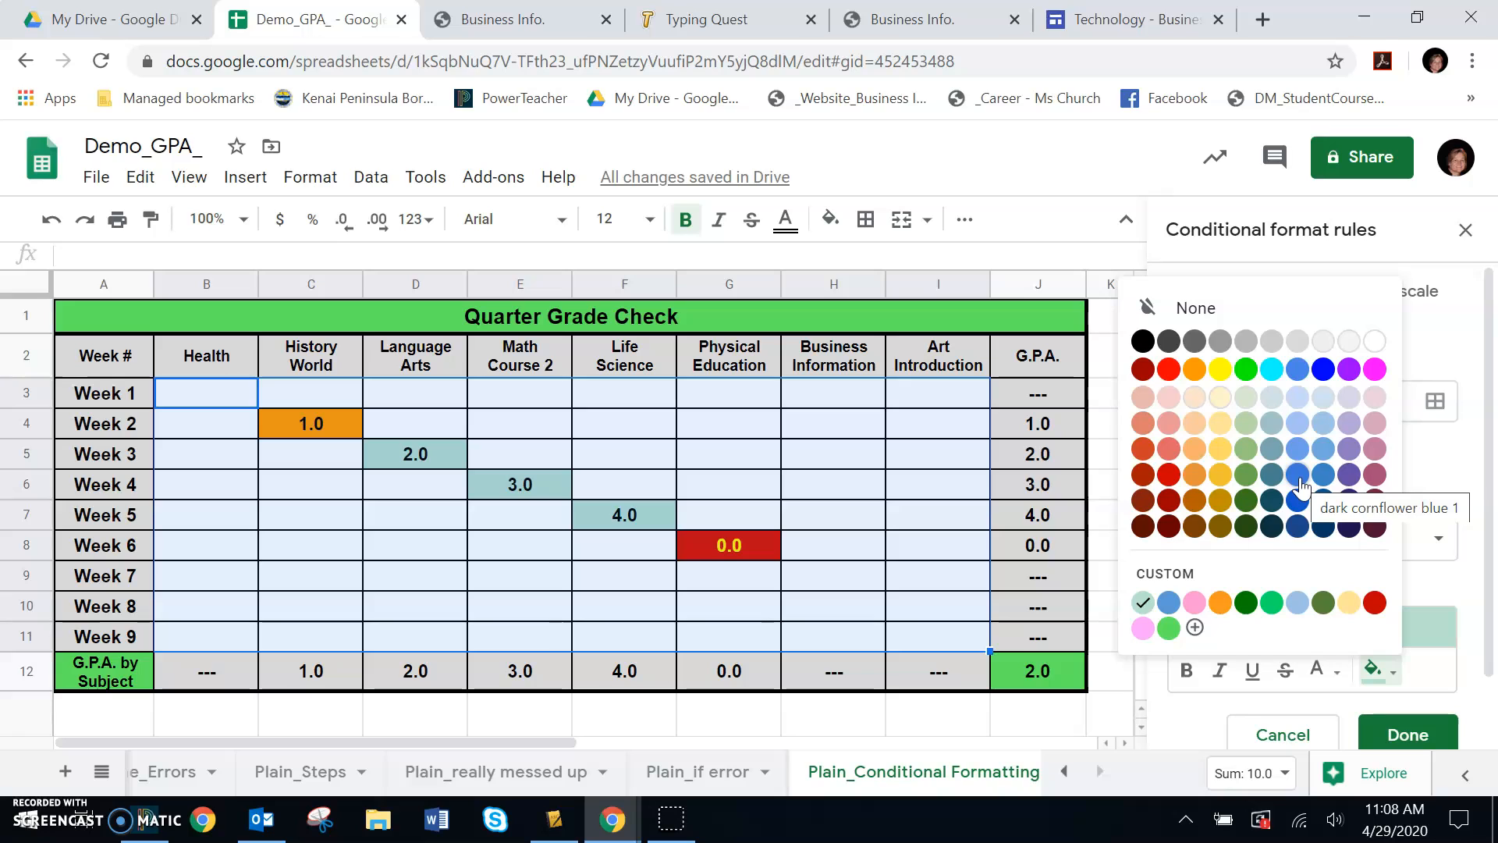
{"action": "left_click", "coordinate": [1323, 369]}
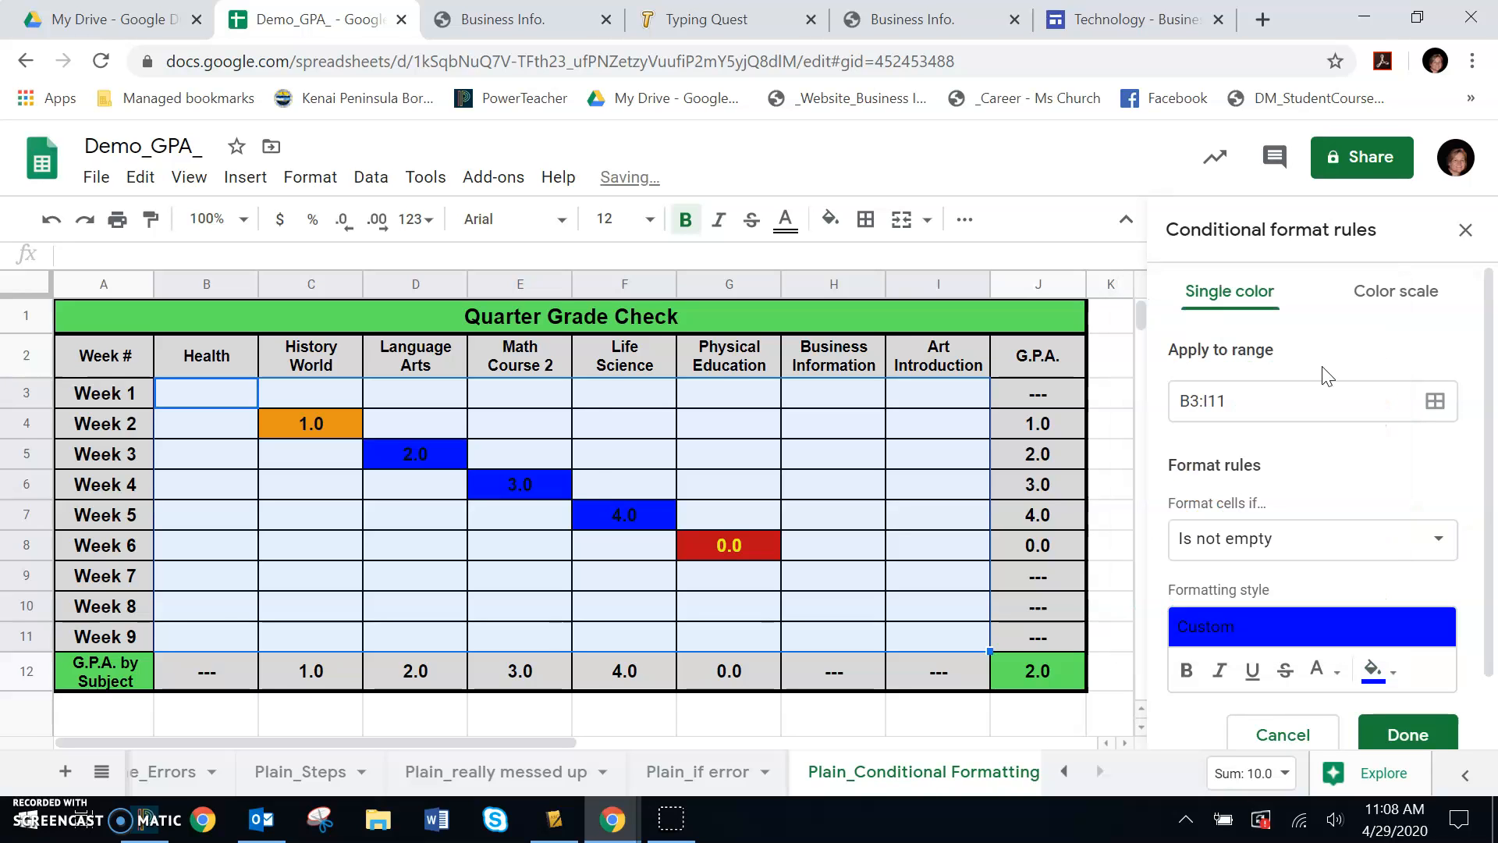
Step: Set the blue rule's condition to "Is between" with the limits 2.0 and 2.9
{"action": "left_click", "coordinate": [1304, 542]}
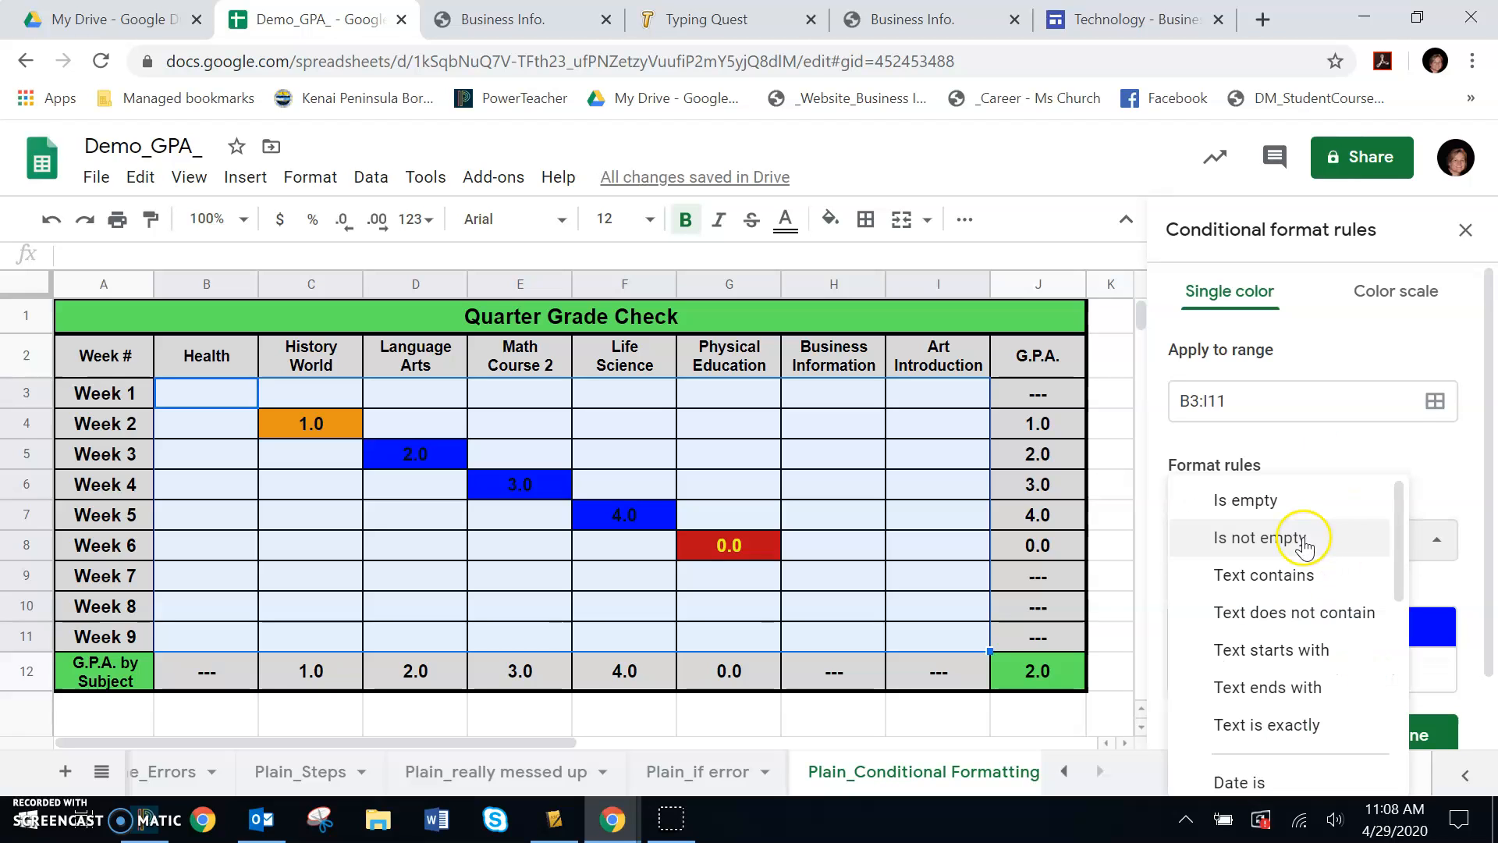
{"action": "scroll", "coordinate": [1305, 542], "scroll_direction": "down", "scroll_amount": 7}
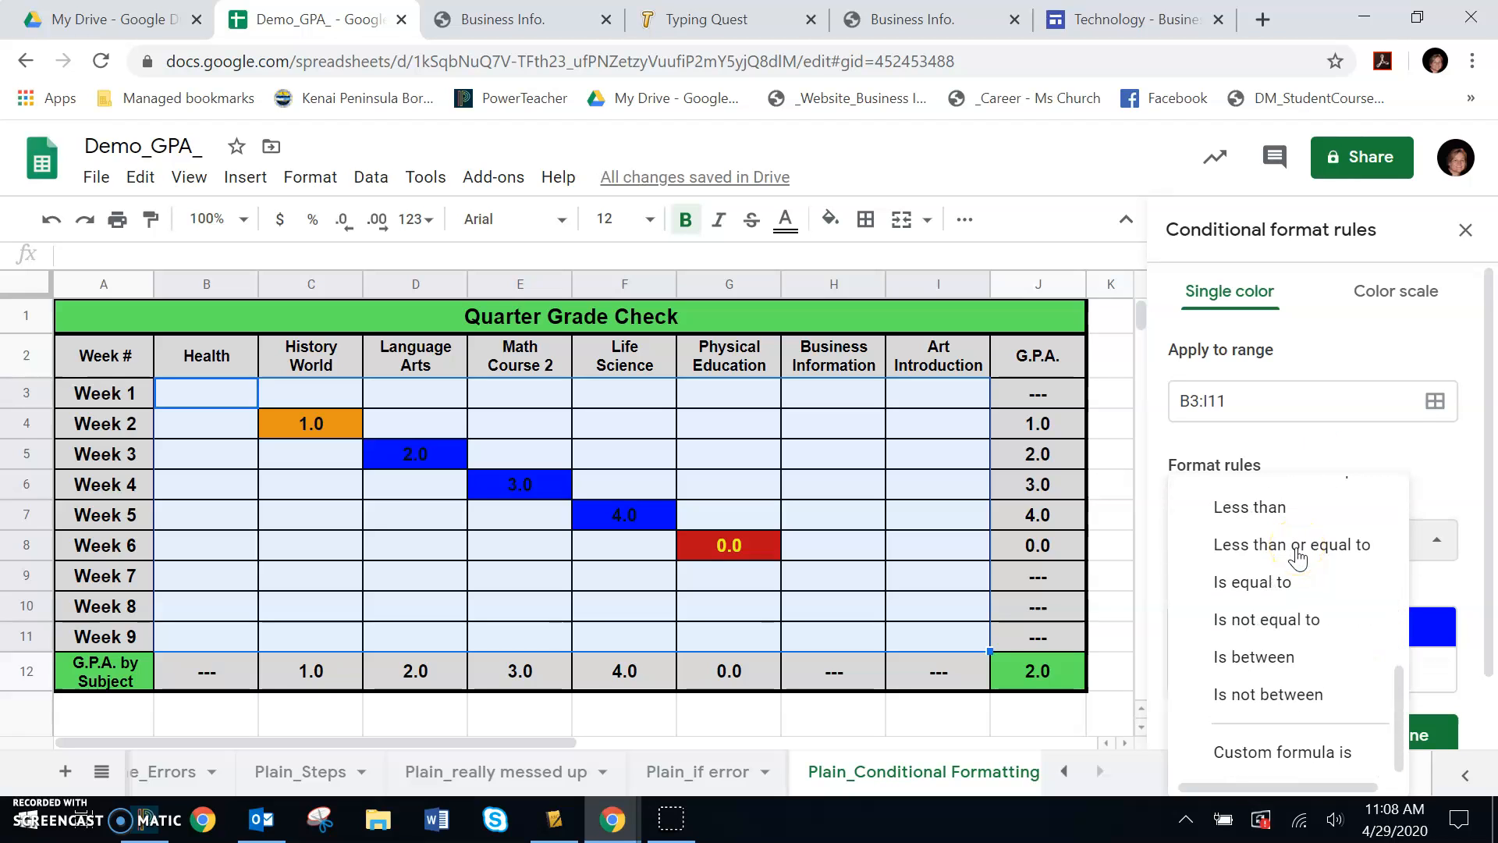
{"action": "left_click", "coordinate": [1249, 658]}
{"action": "left_click", "coordinate": [1223, 600]}
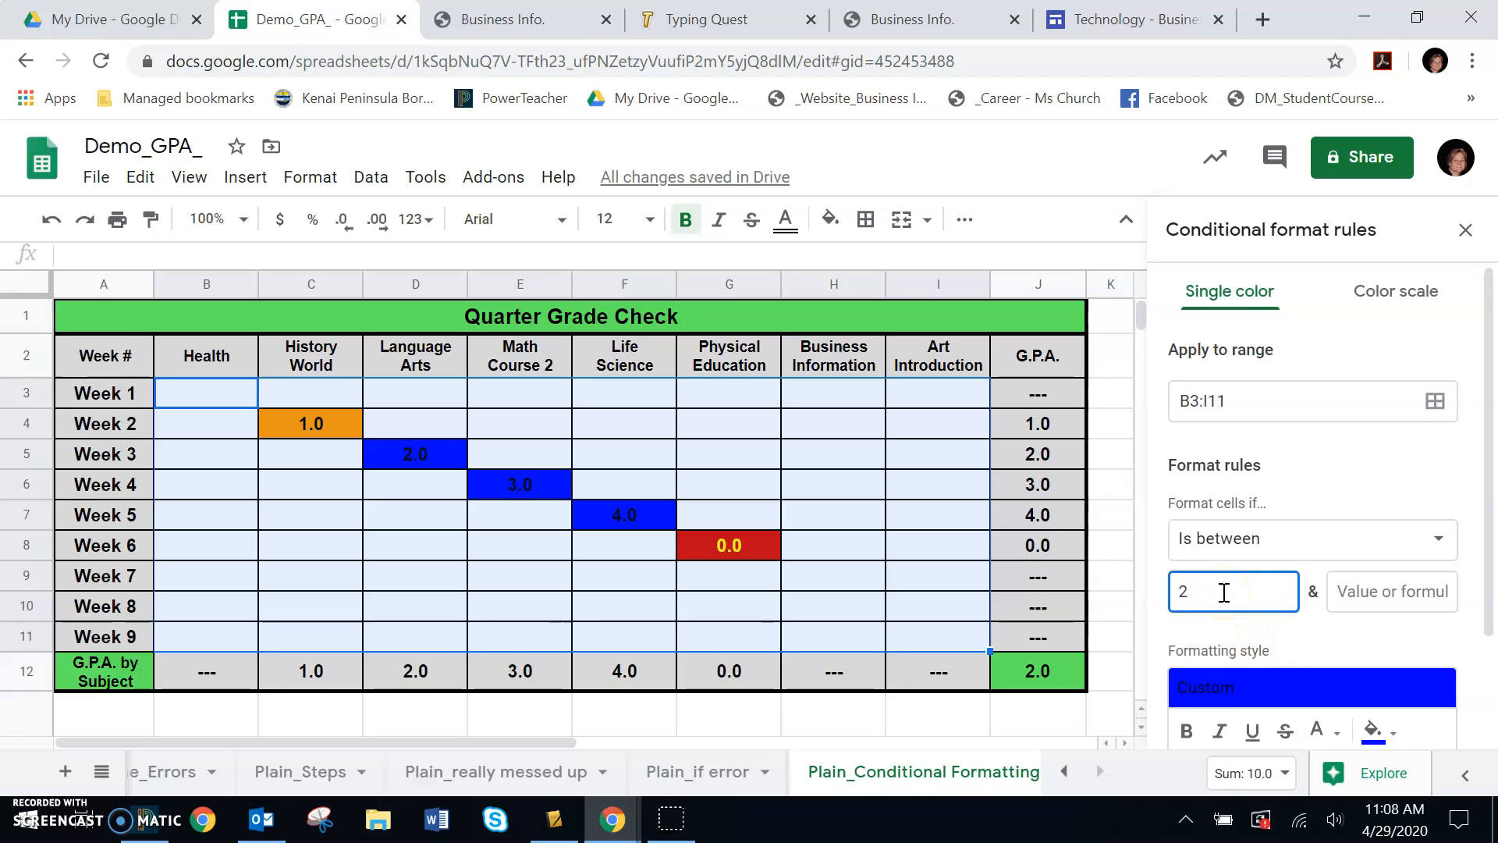
{"action": "type", "text": "2.0"}
{"action": "key", "text": "Tab"}
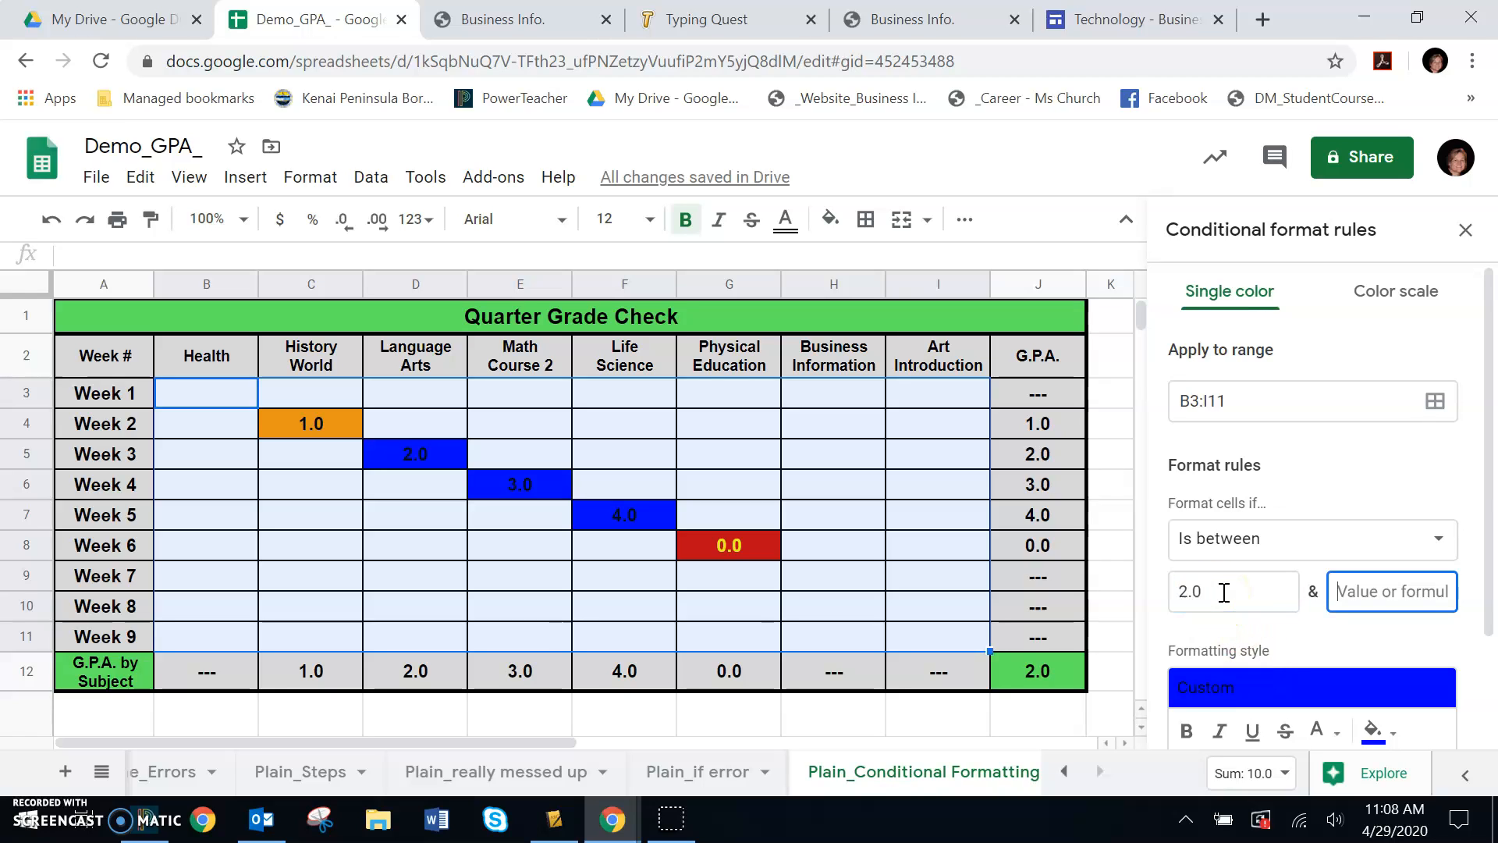
{"action": "type", "text": "2.9"}
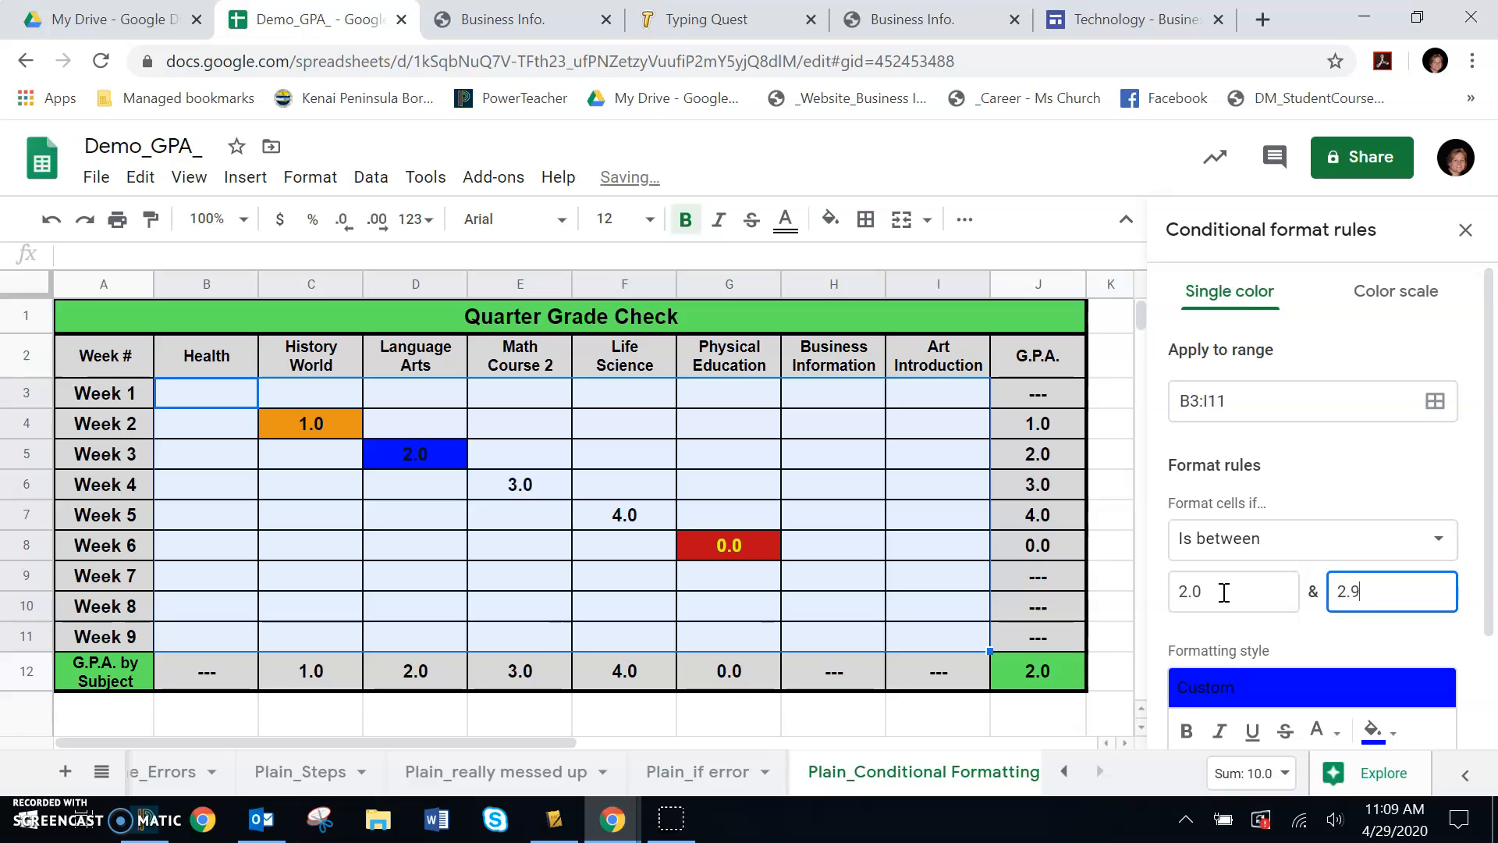
Step: Make the blue rule's text yellow and bold
{"action": "scroll", "coordinate": [1220, 718], "scroll_direction": "down", "scroll_amount": 2}
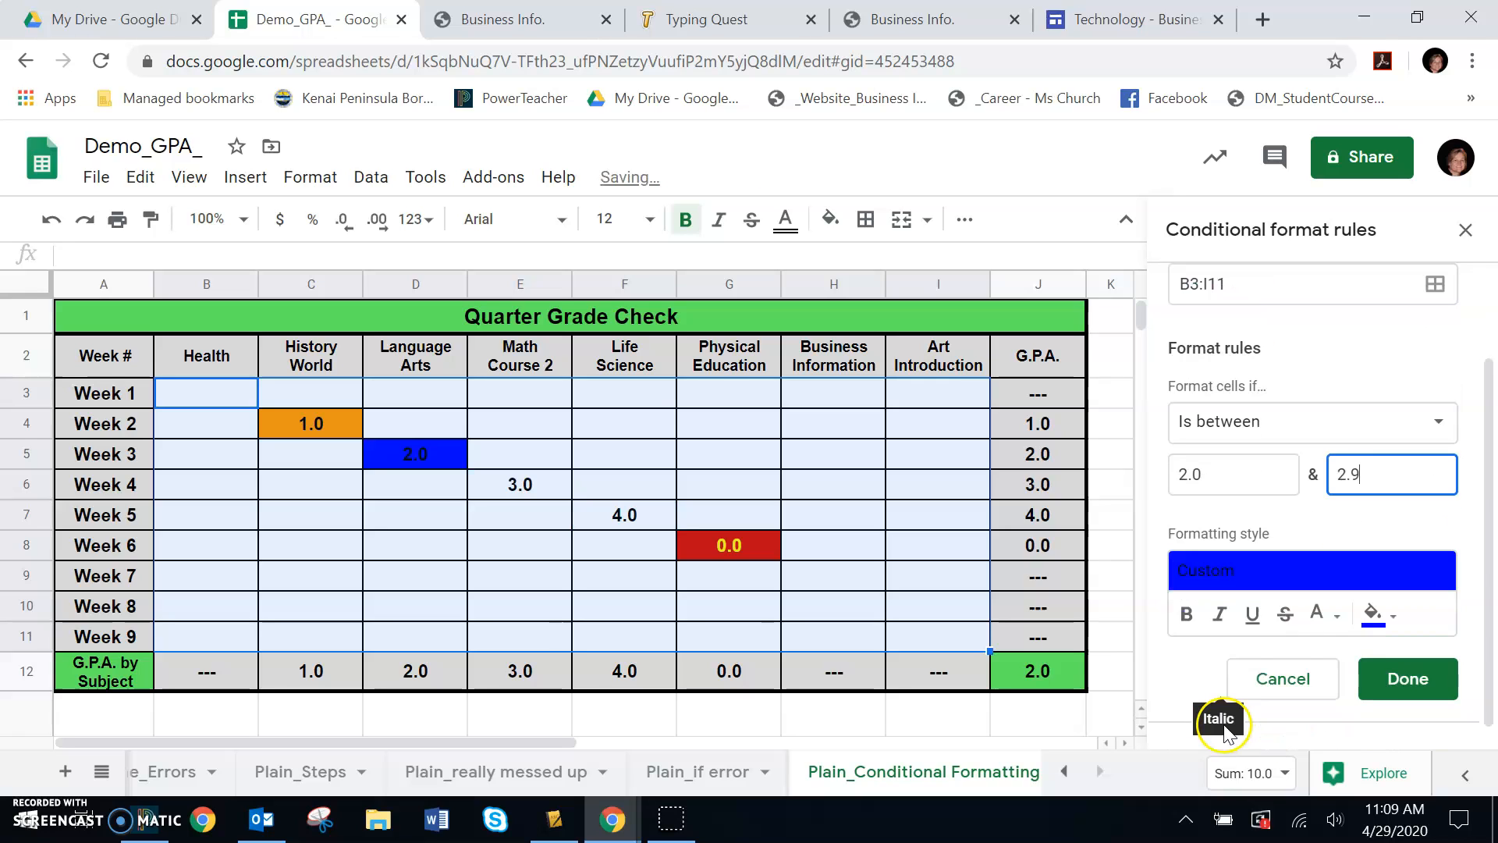
{"action": "left_click", "coordinate": [1320, 614]}
{"action": "left_click", "coordinate": [1167, 316]}
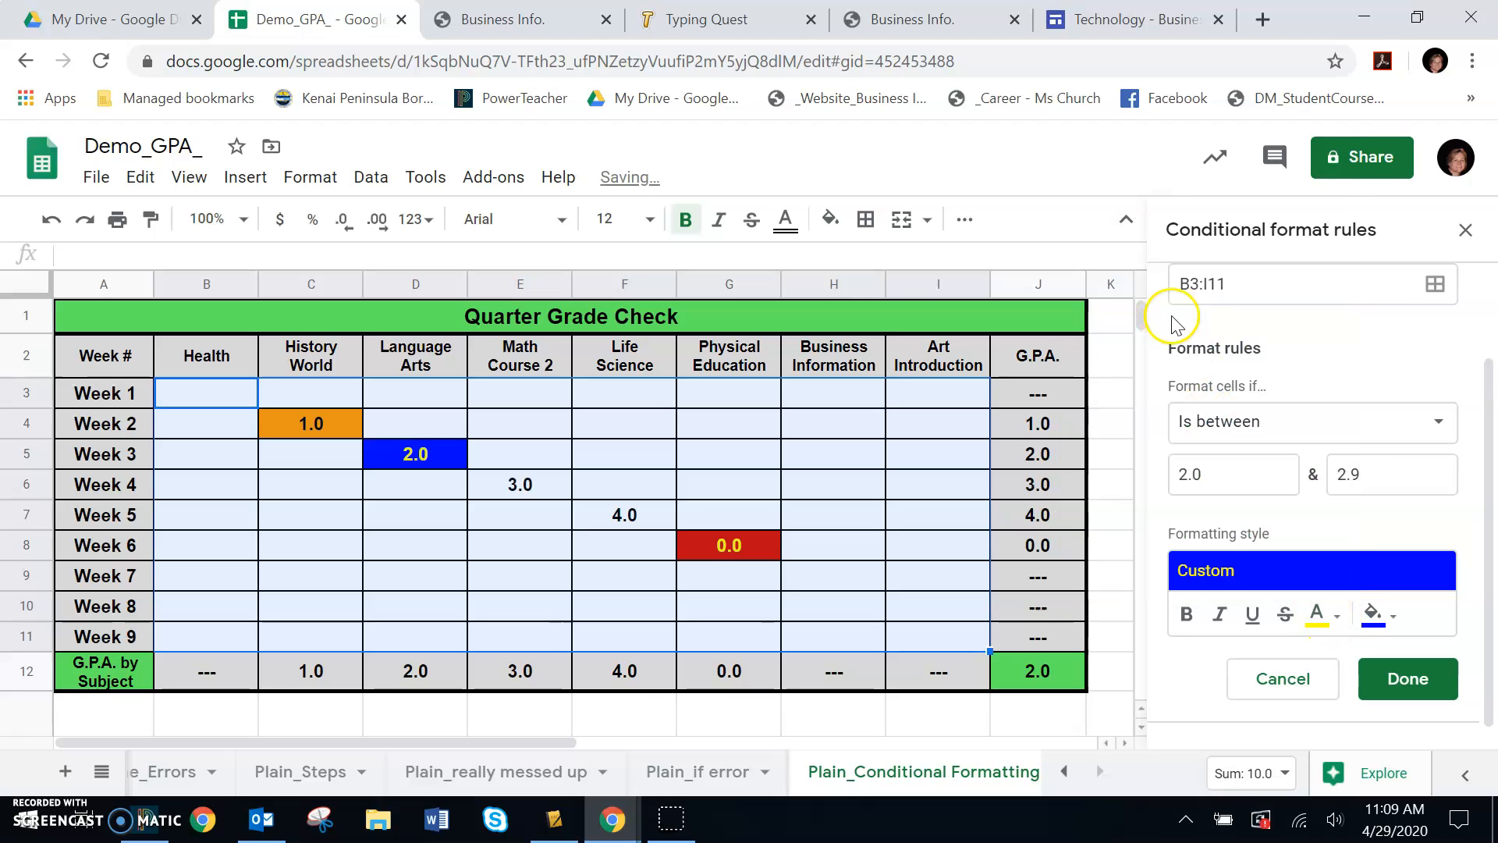
{"action": "left_click", "coordinate": [1187, 613]}
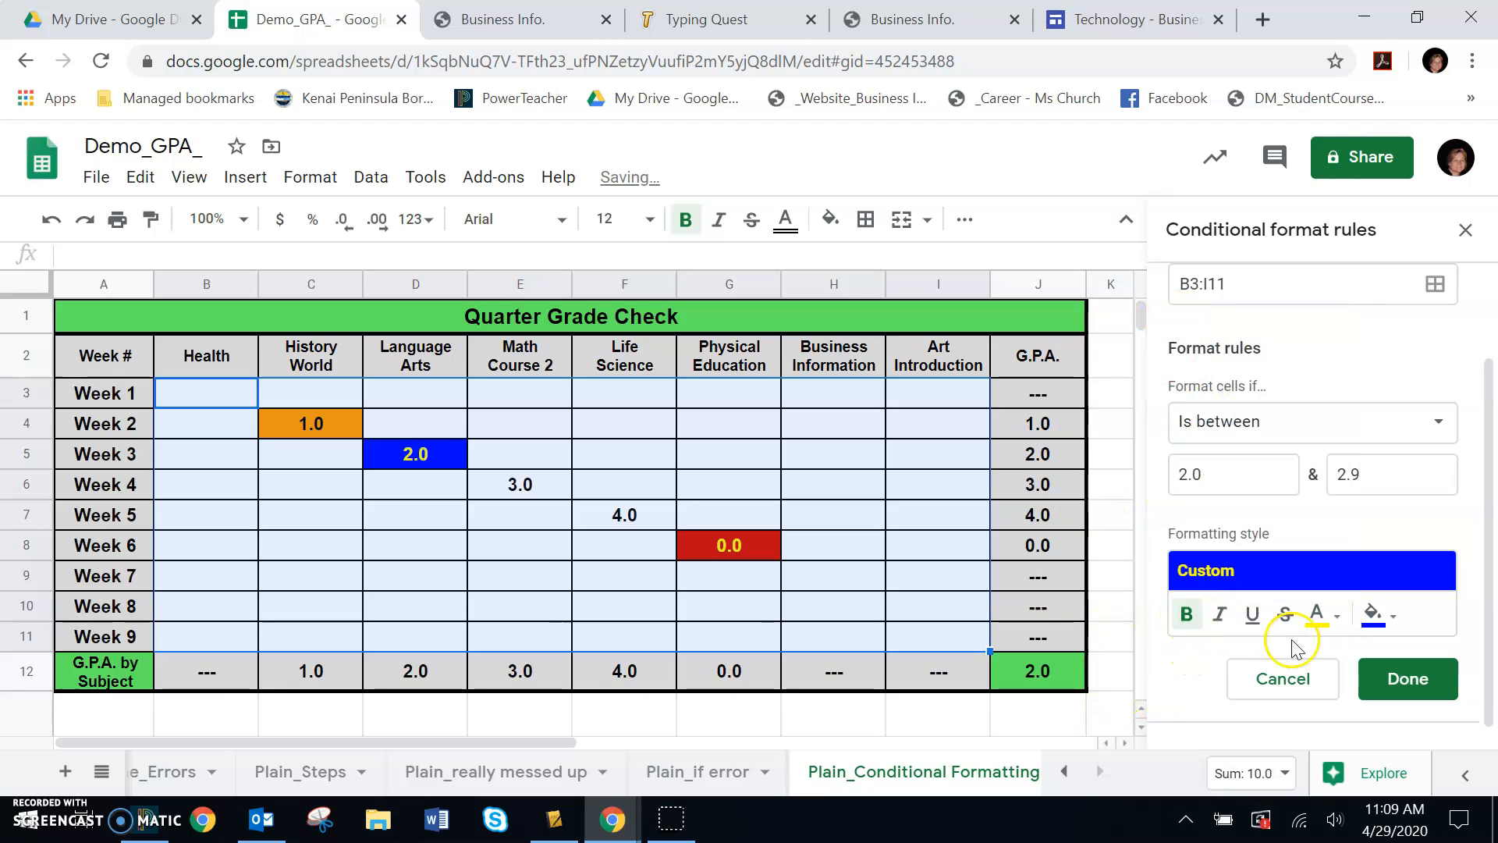
Step: Save the blue rule and add a fourth rule for B3:I11 with the condition "Is between"
{"action": "left_click", "coordinate": [1392, 677]}
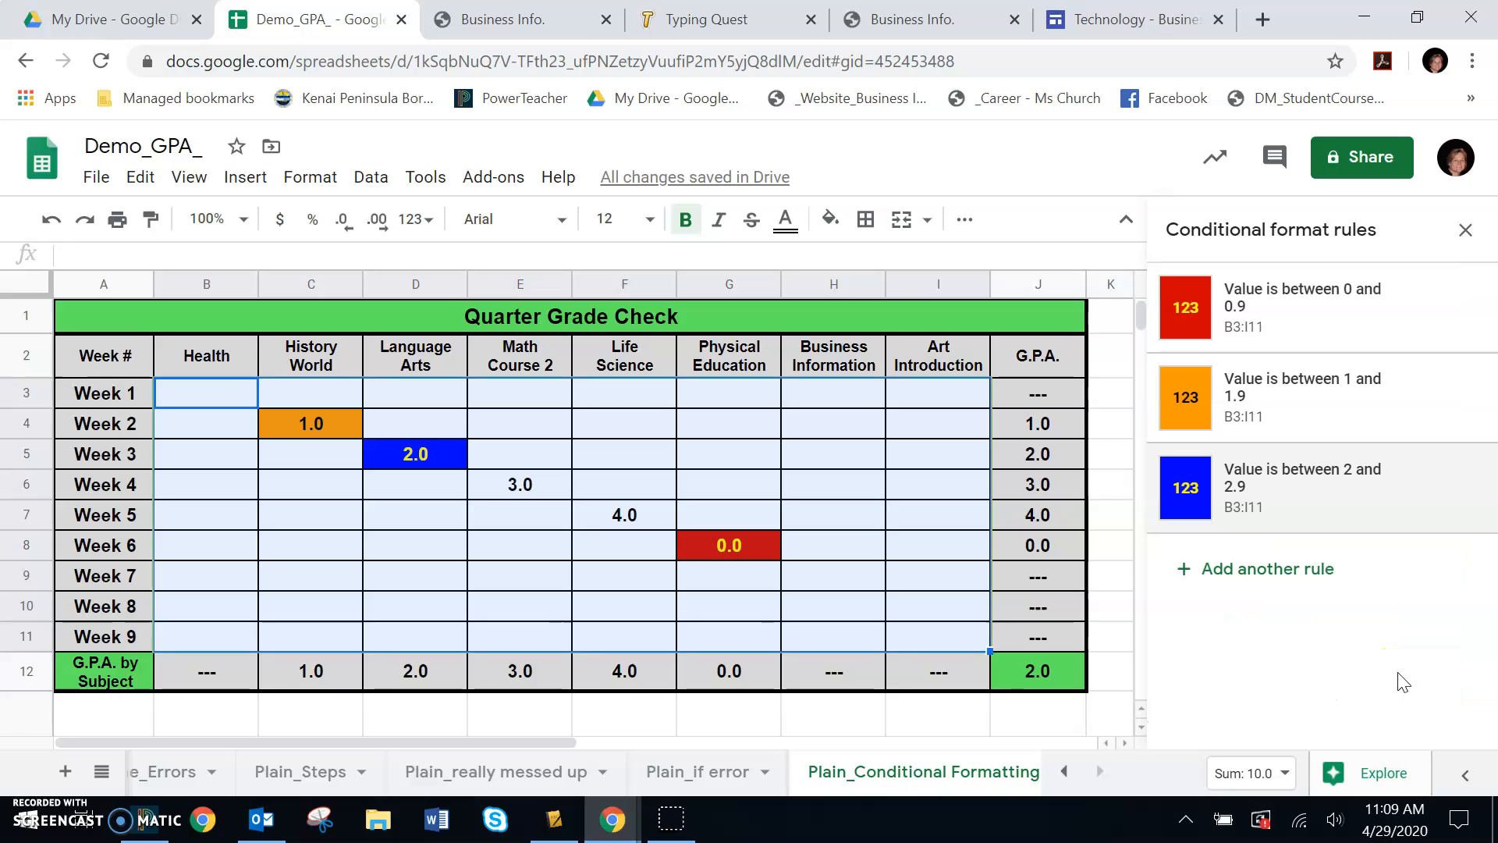
{"action": "left_click", "coordinate": [1267, 569]}
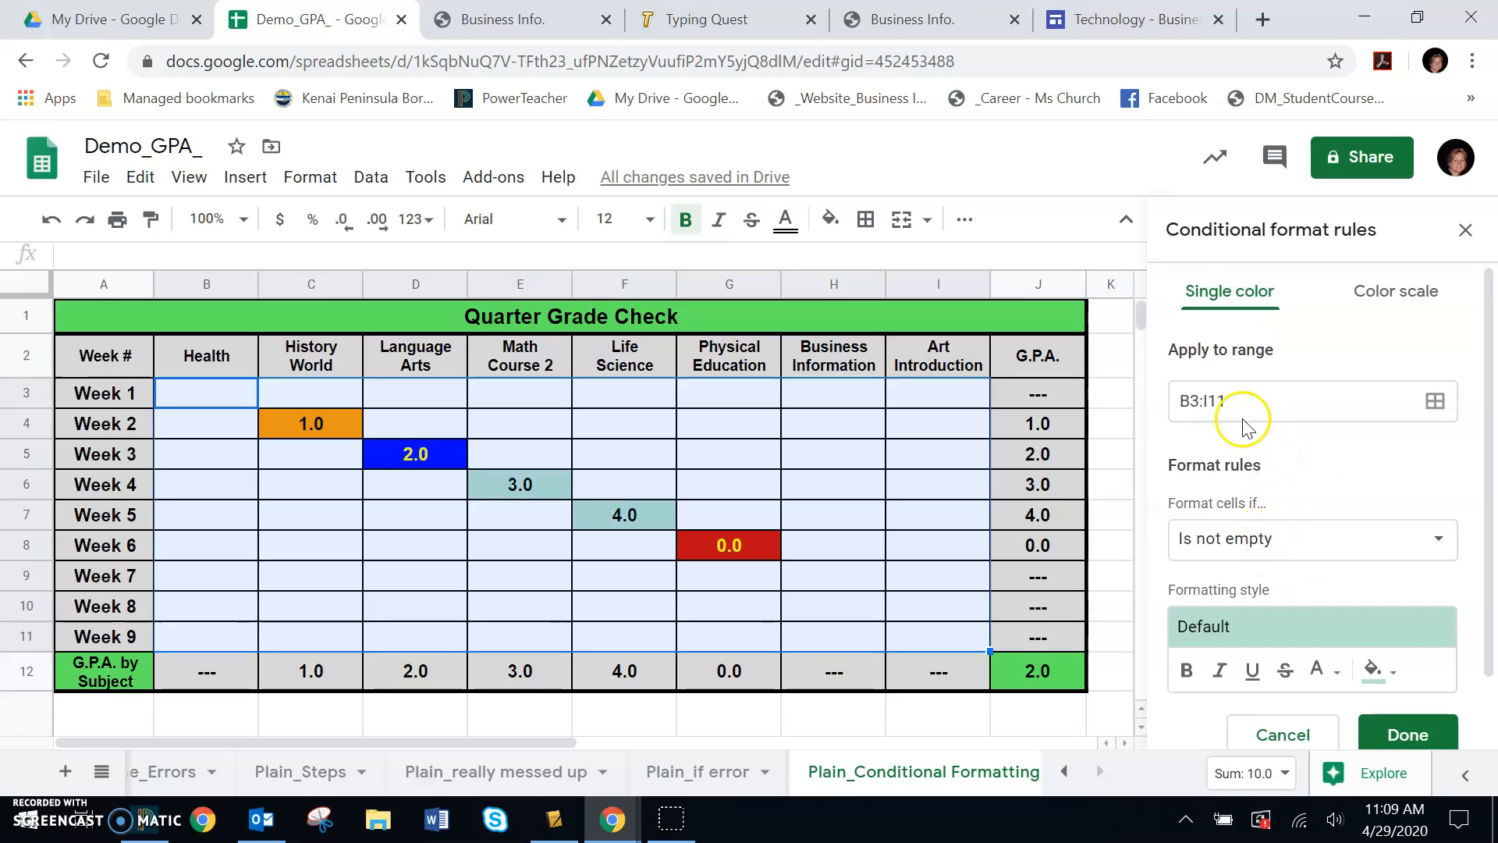
{"action": "left_click", "coordinate": [1299, 540]}
{"action": "scroll", "coordinate": [1295, 616], "scroll_direction": "down", "scroll_amount": 5}
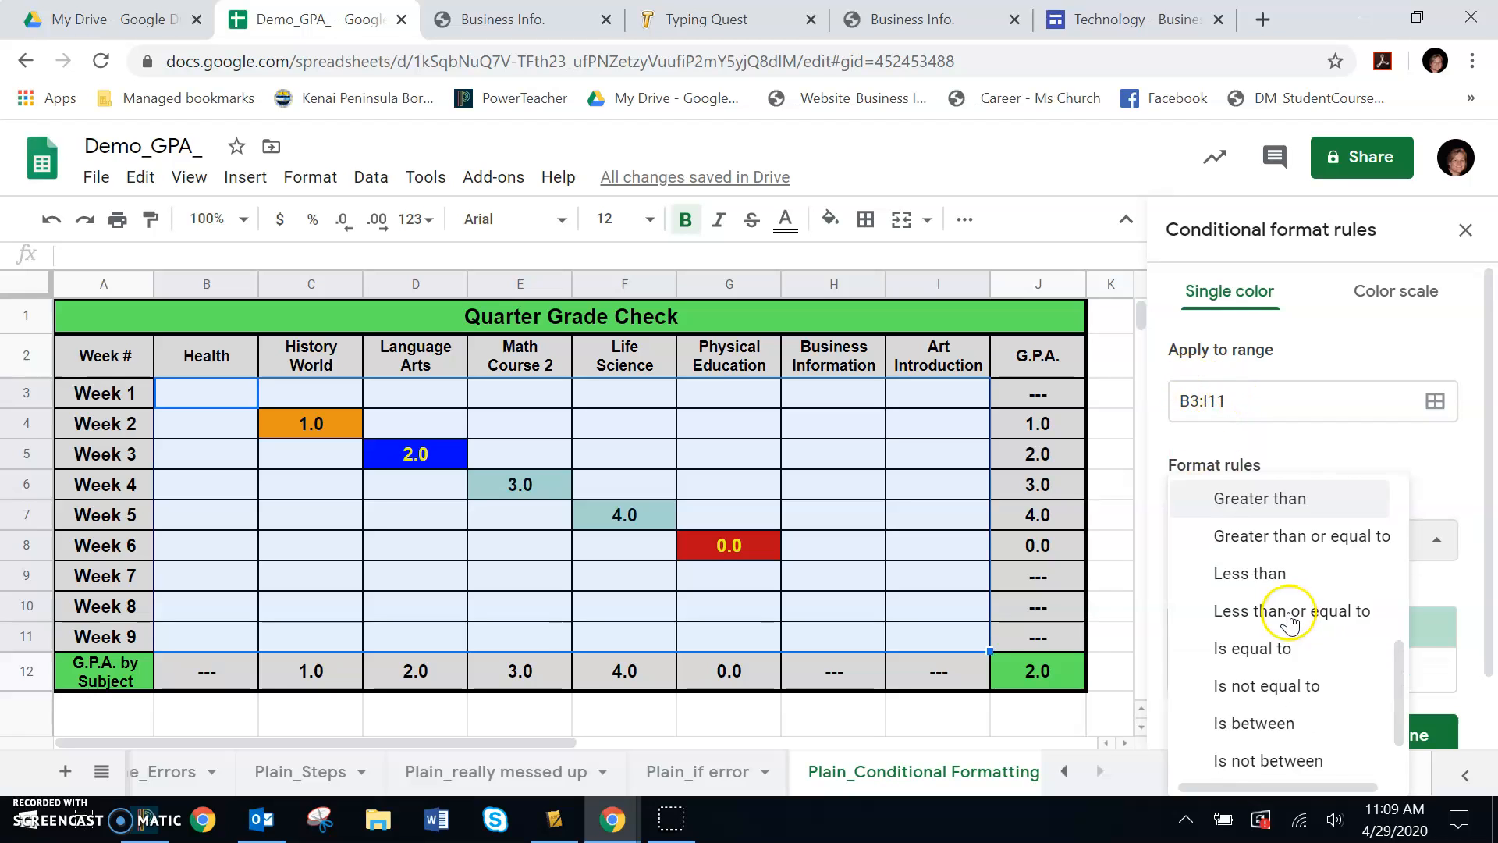
{"action": "left_click", "coordinate": [1248, 658]}
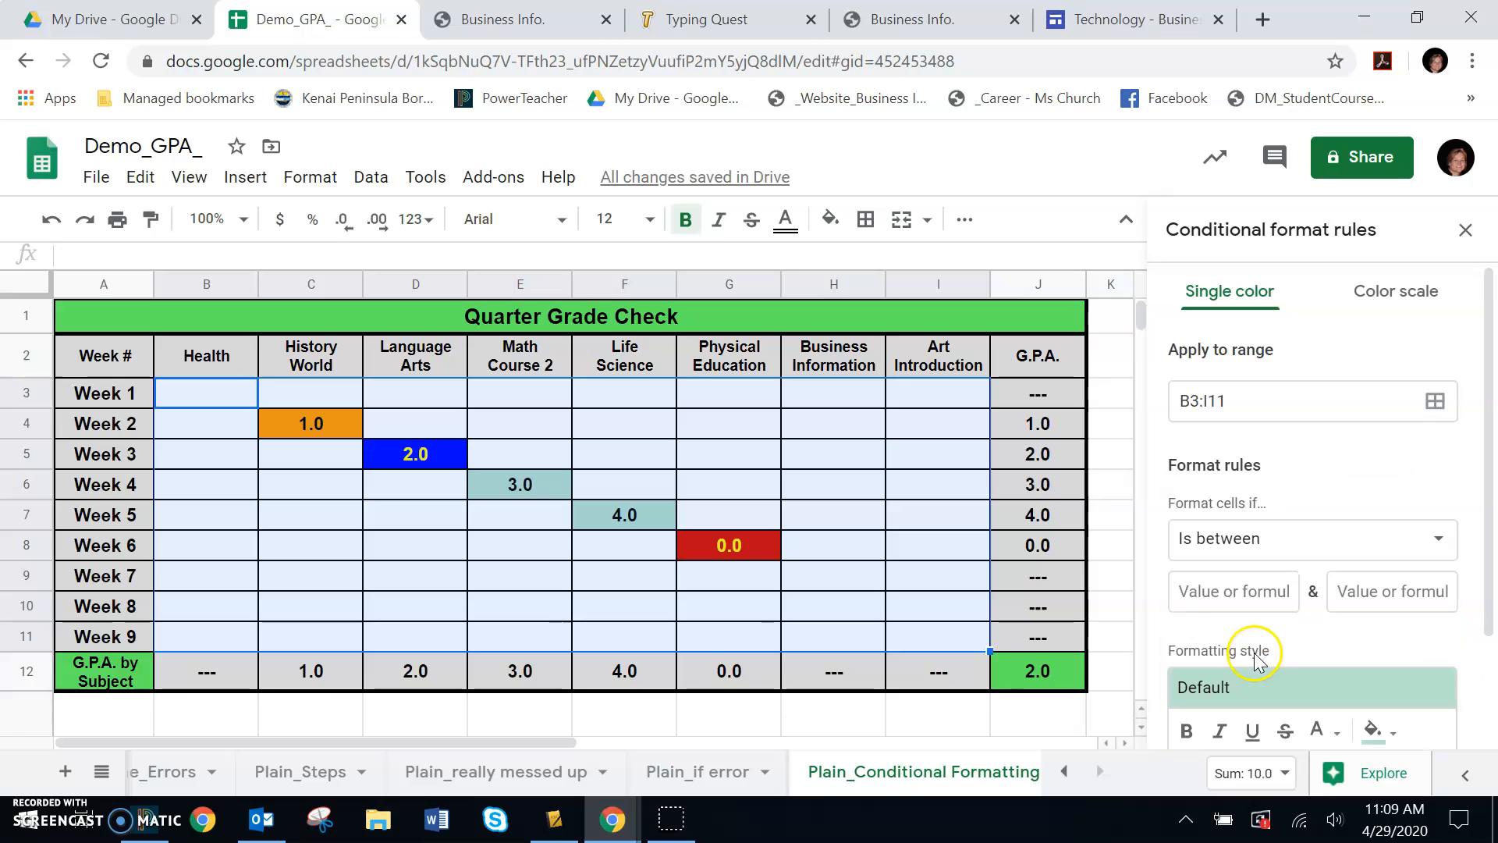
Step: Set the new rule's limits to 3.0 and 3.9 and give it a magenta fill
{"action": "left_click", "coordinate": [1217, 586]}
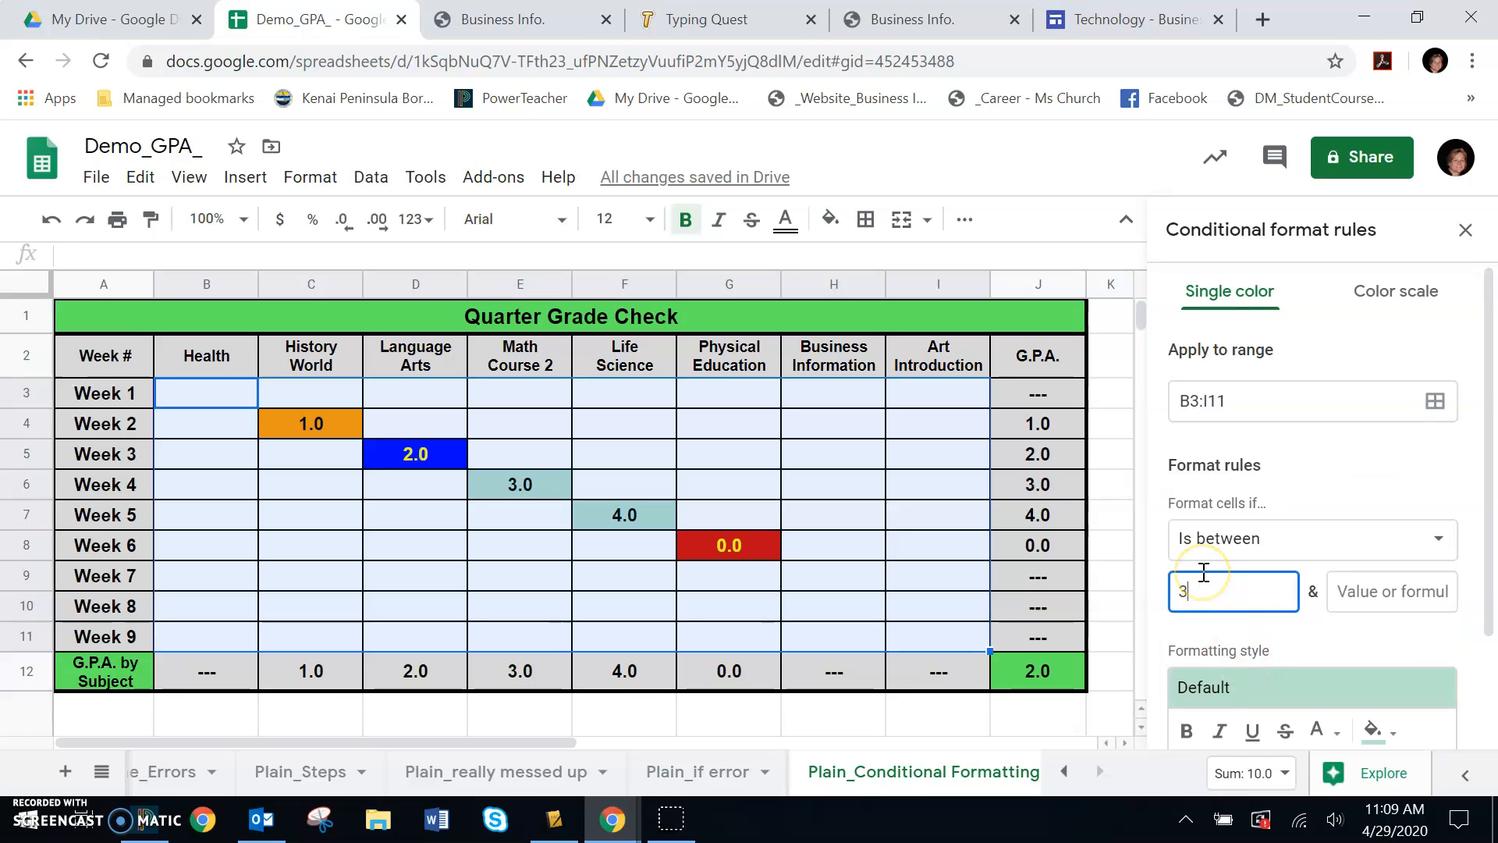
{"action": "key", "text": "Tab"}
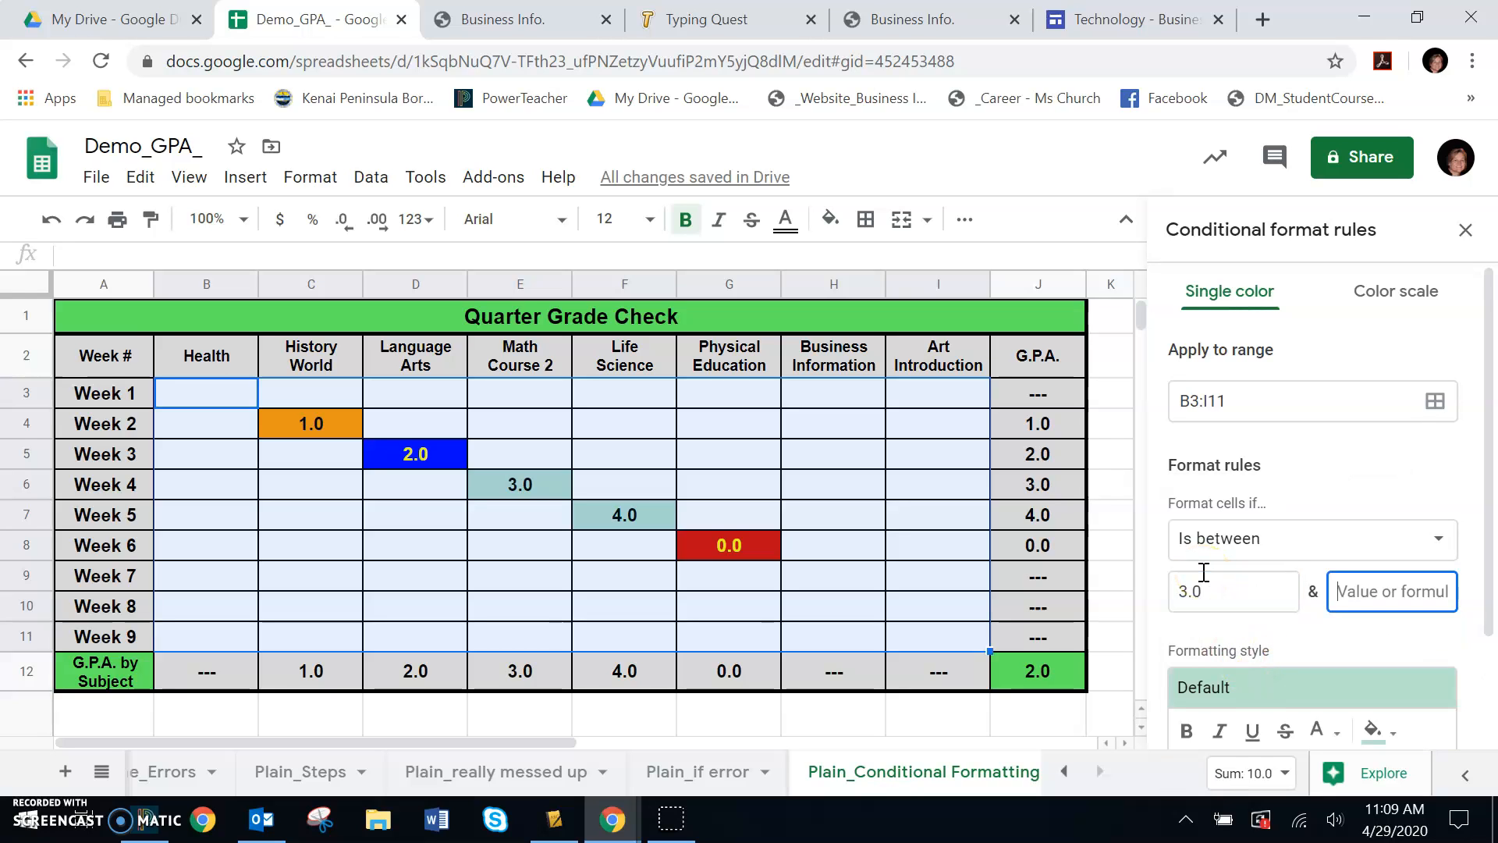
{"action": "type", "text": "3"}
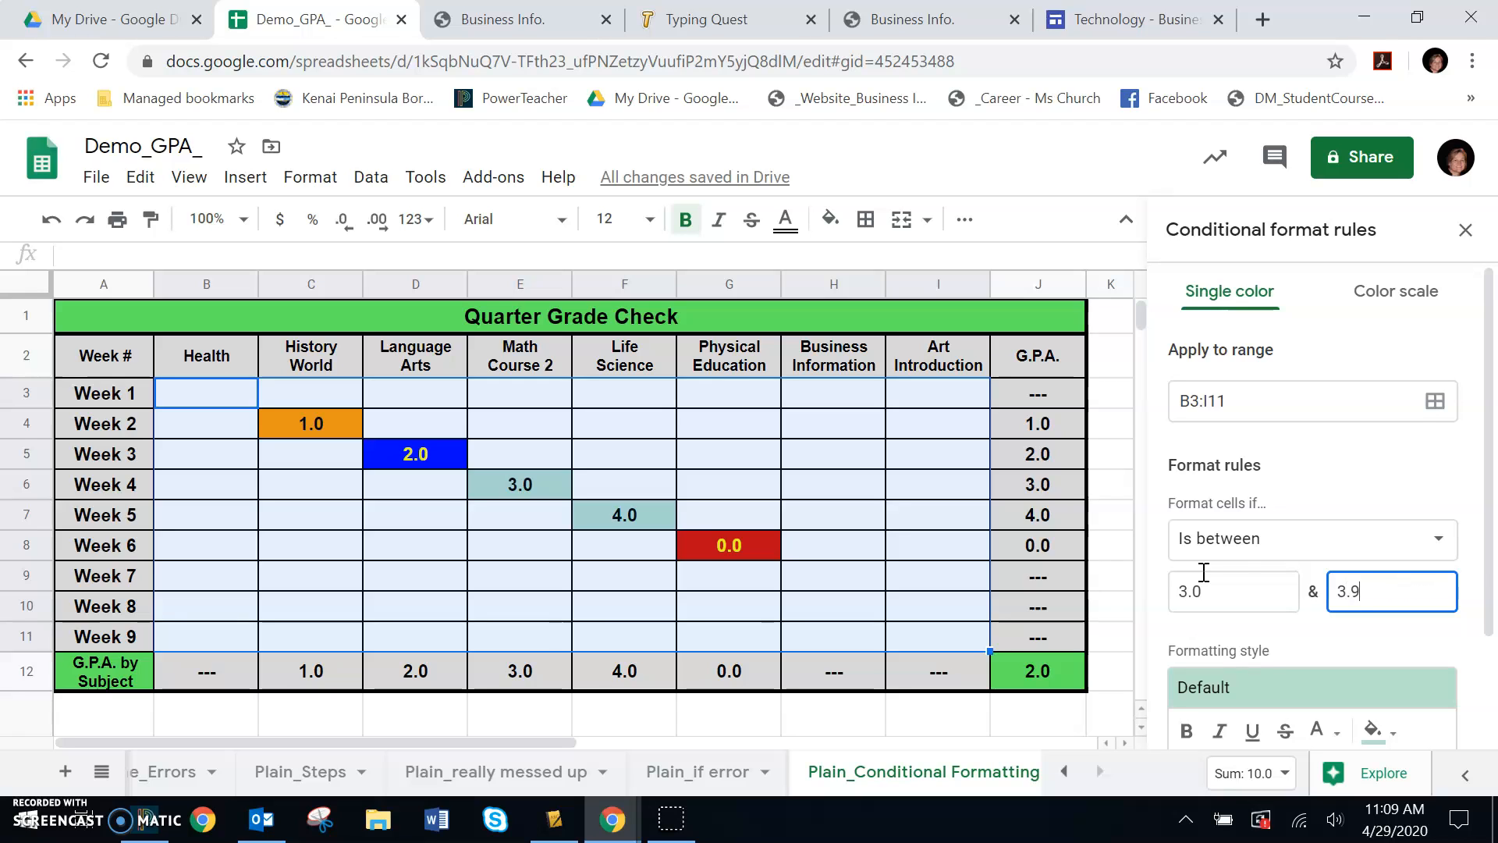
{"action": "type", "text": ".9"}
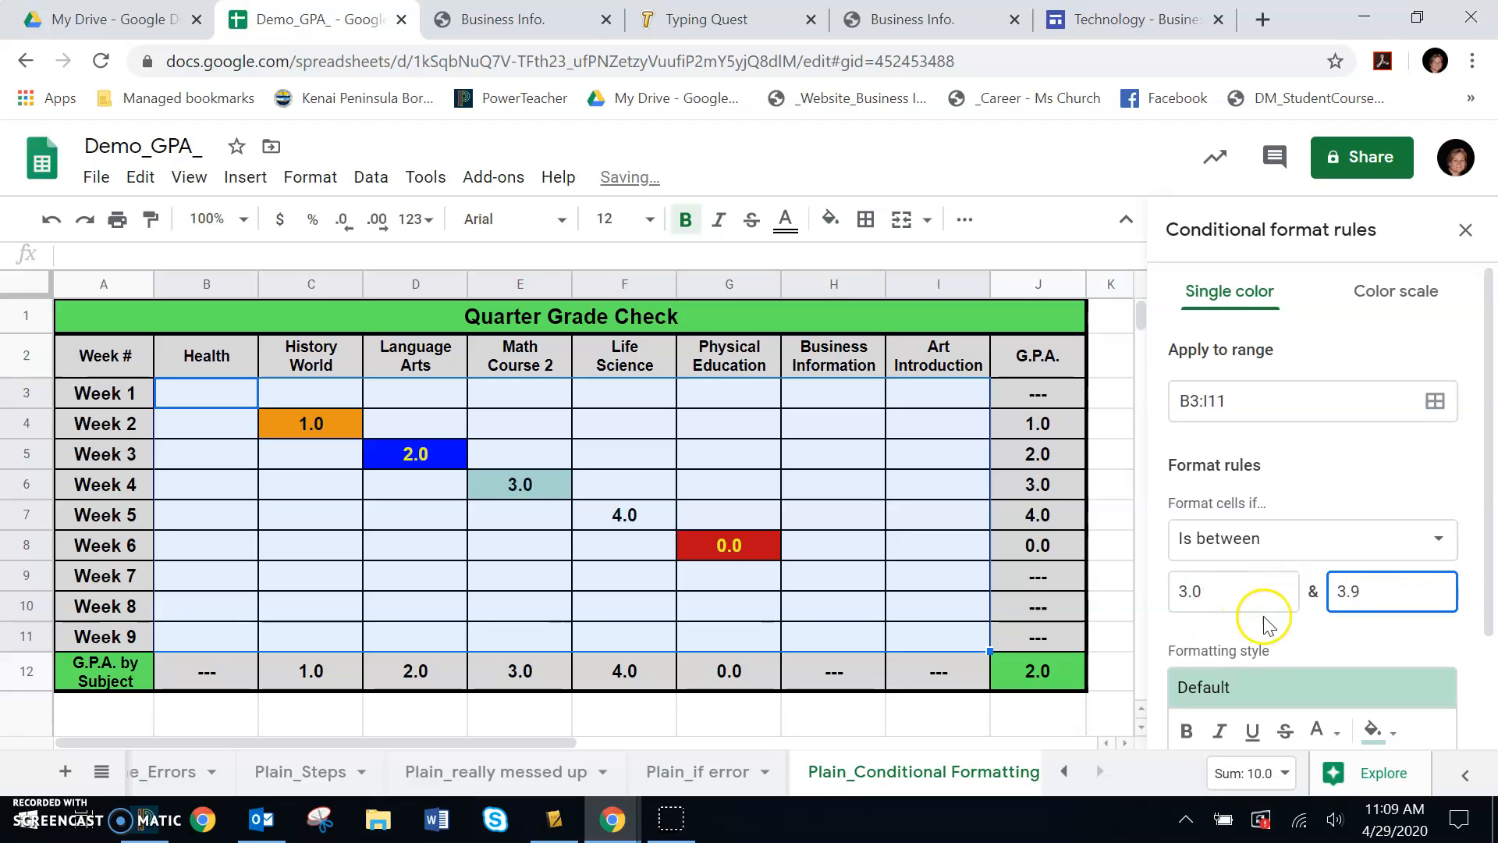
{"action": "left_click", "coordinate": [1386, 730]}
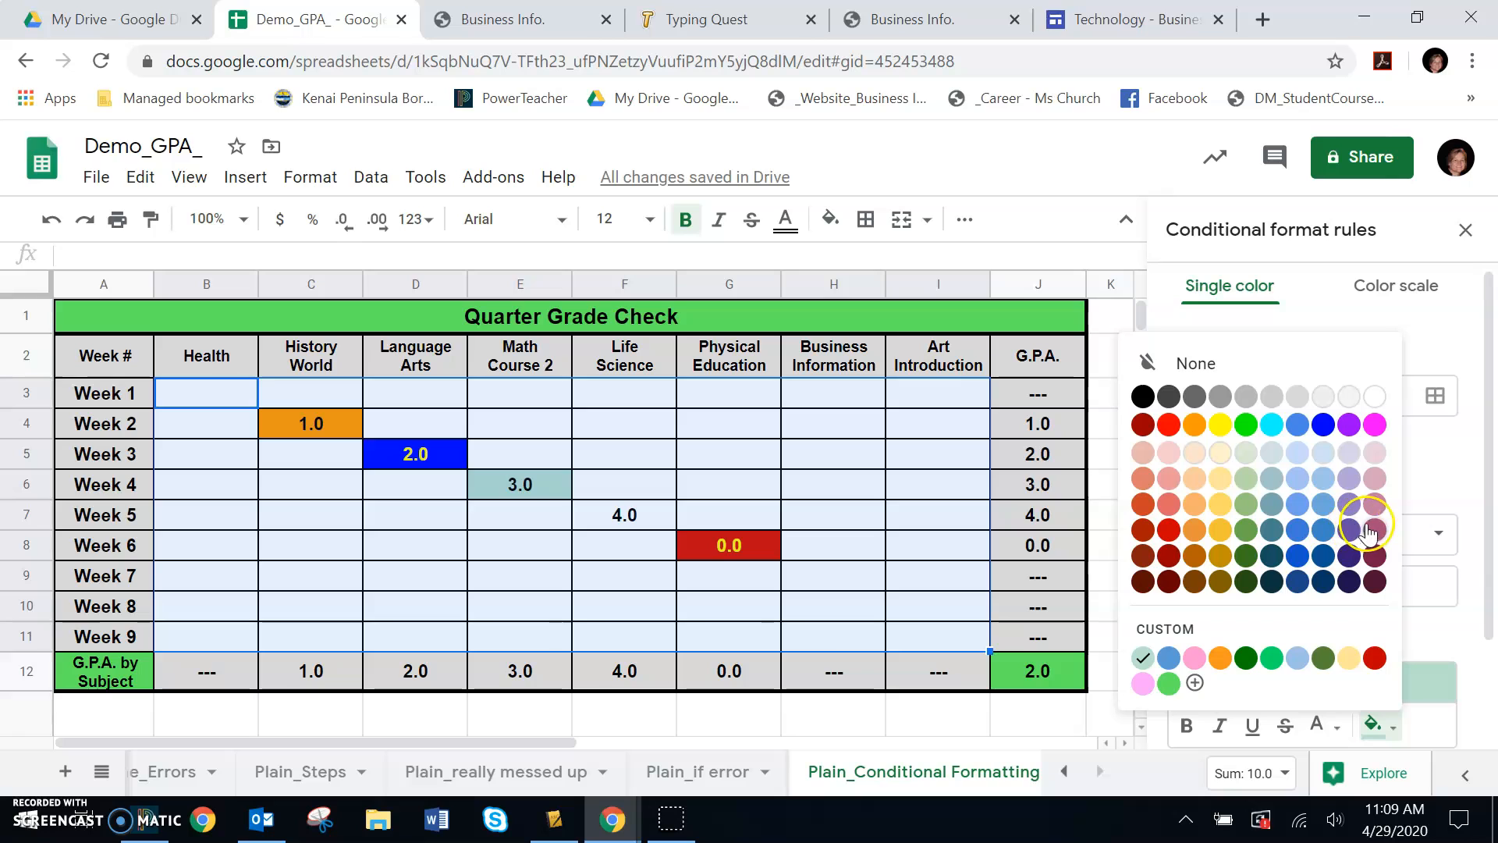
{"action": "left_click", "coordinate": [1375, 425]}
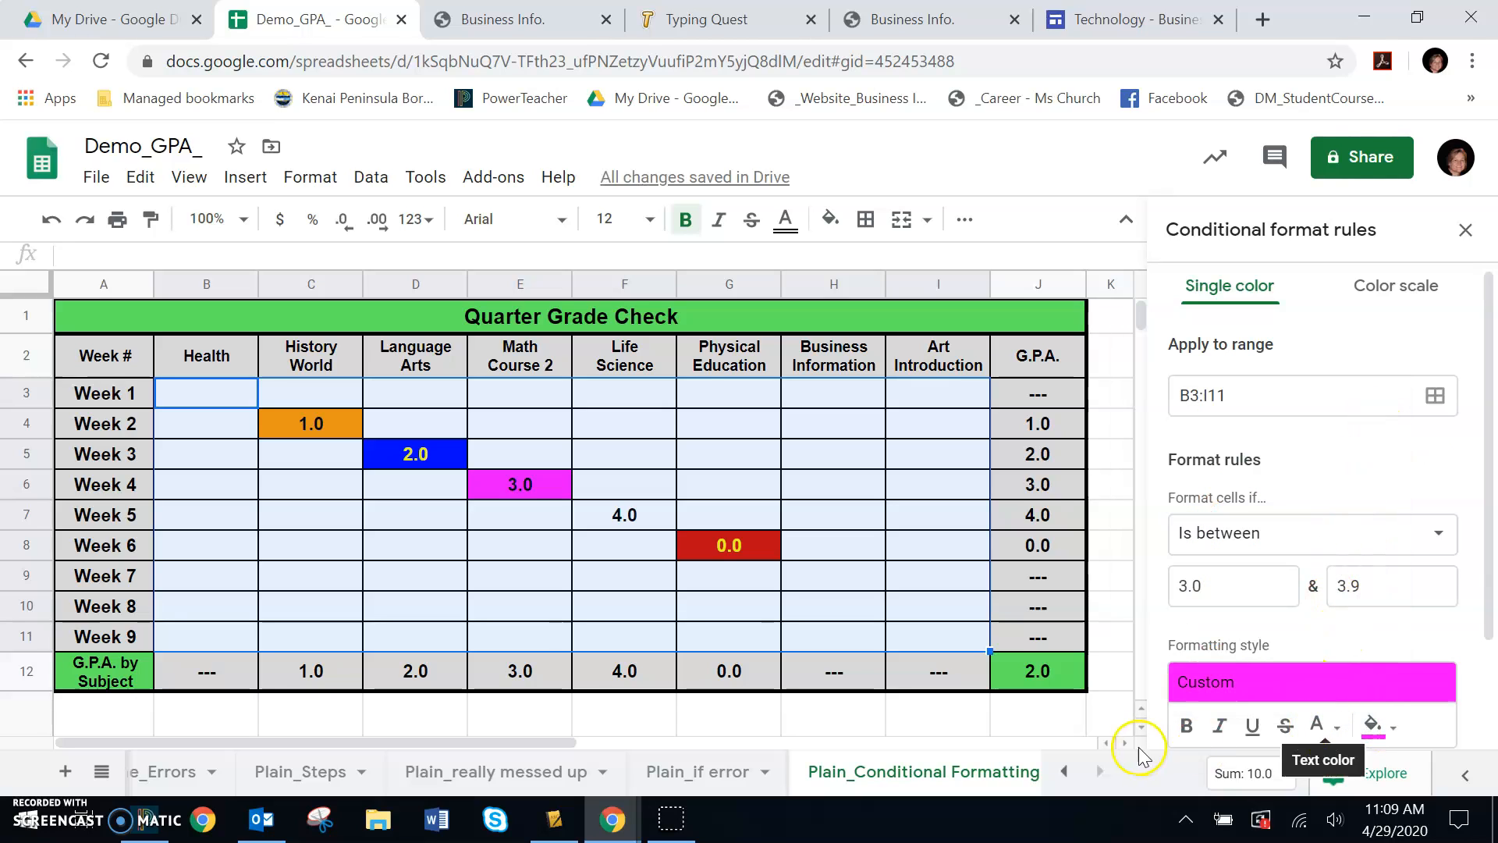
Step: Try a bright blue and a darker blue text color on the magenta rule
{"action": "left_click", "coordinate": [1328, 729]}
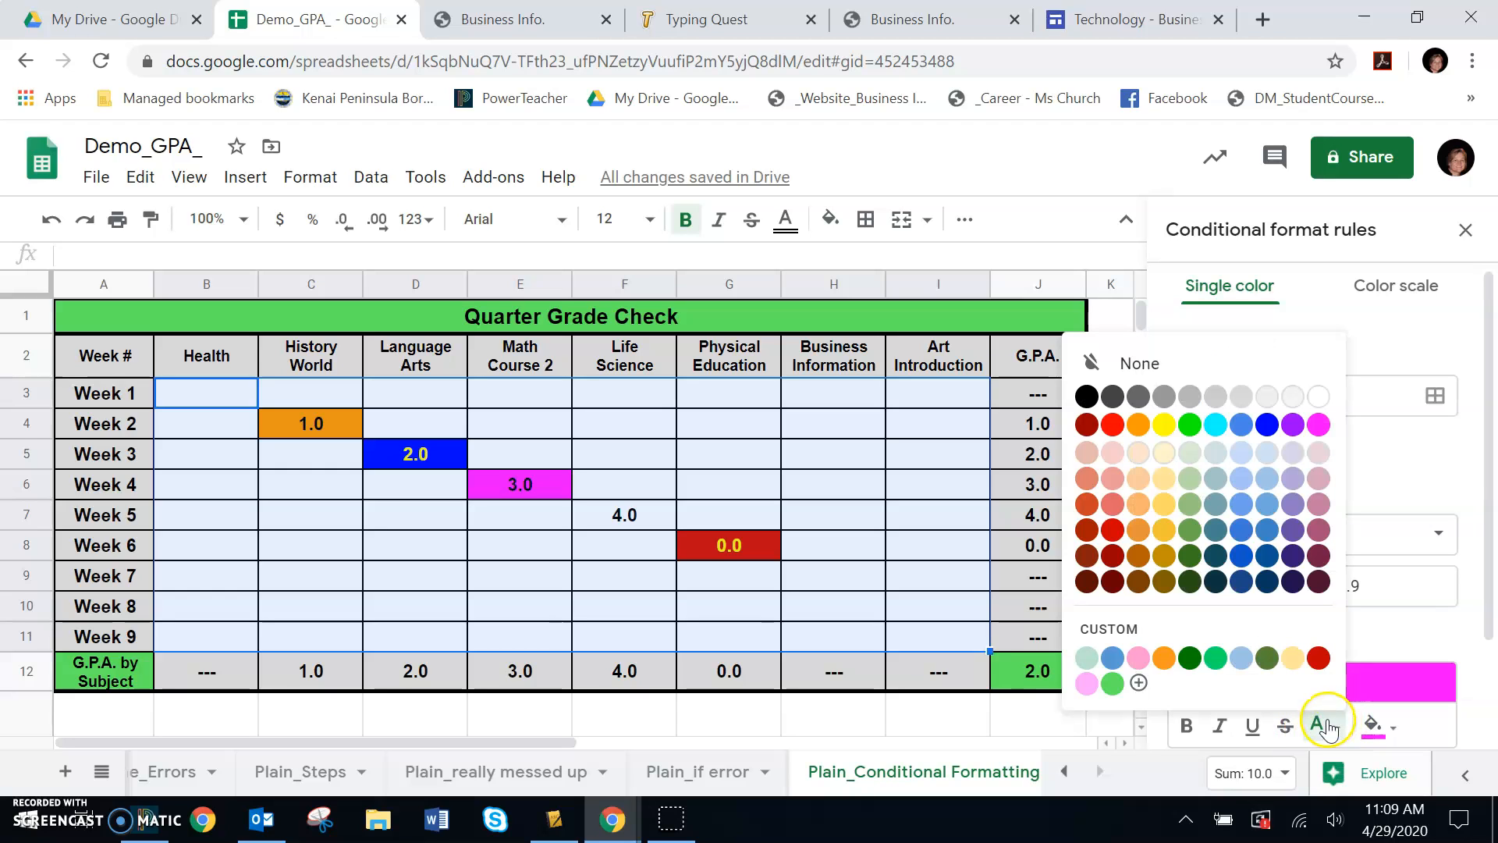
{"action": "left_click", "coordinate": [1265, 425]}
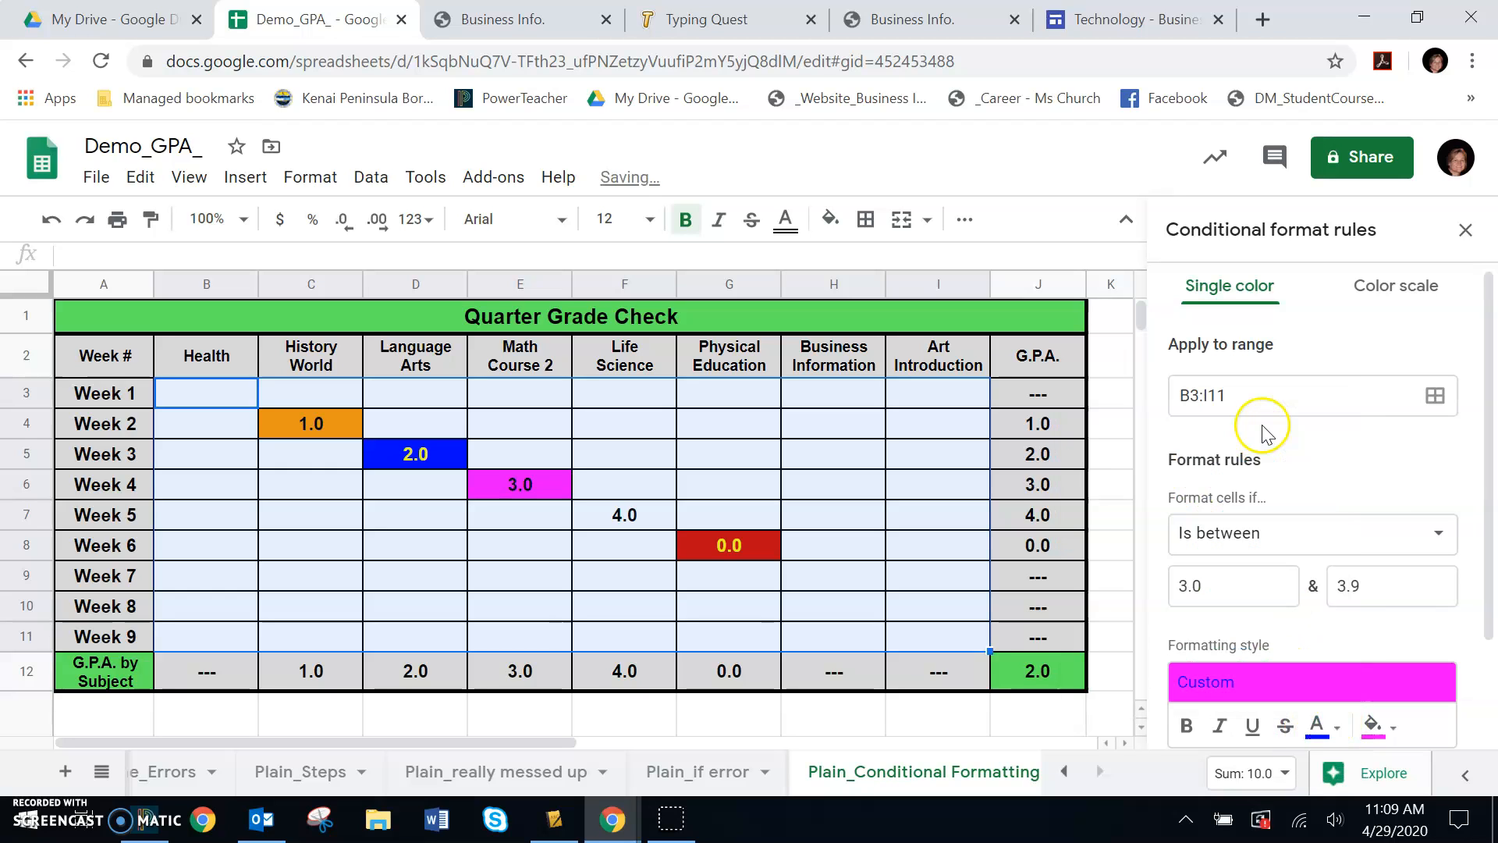
{"action": "left_click", "coordinate": [1318, 726]}
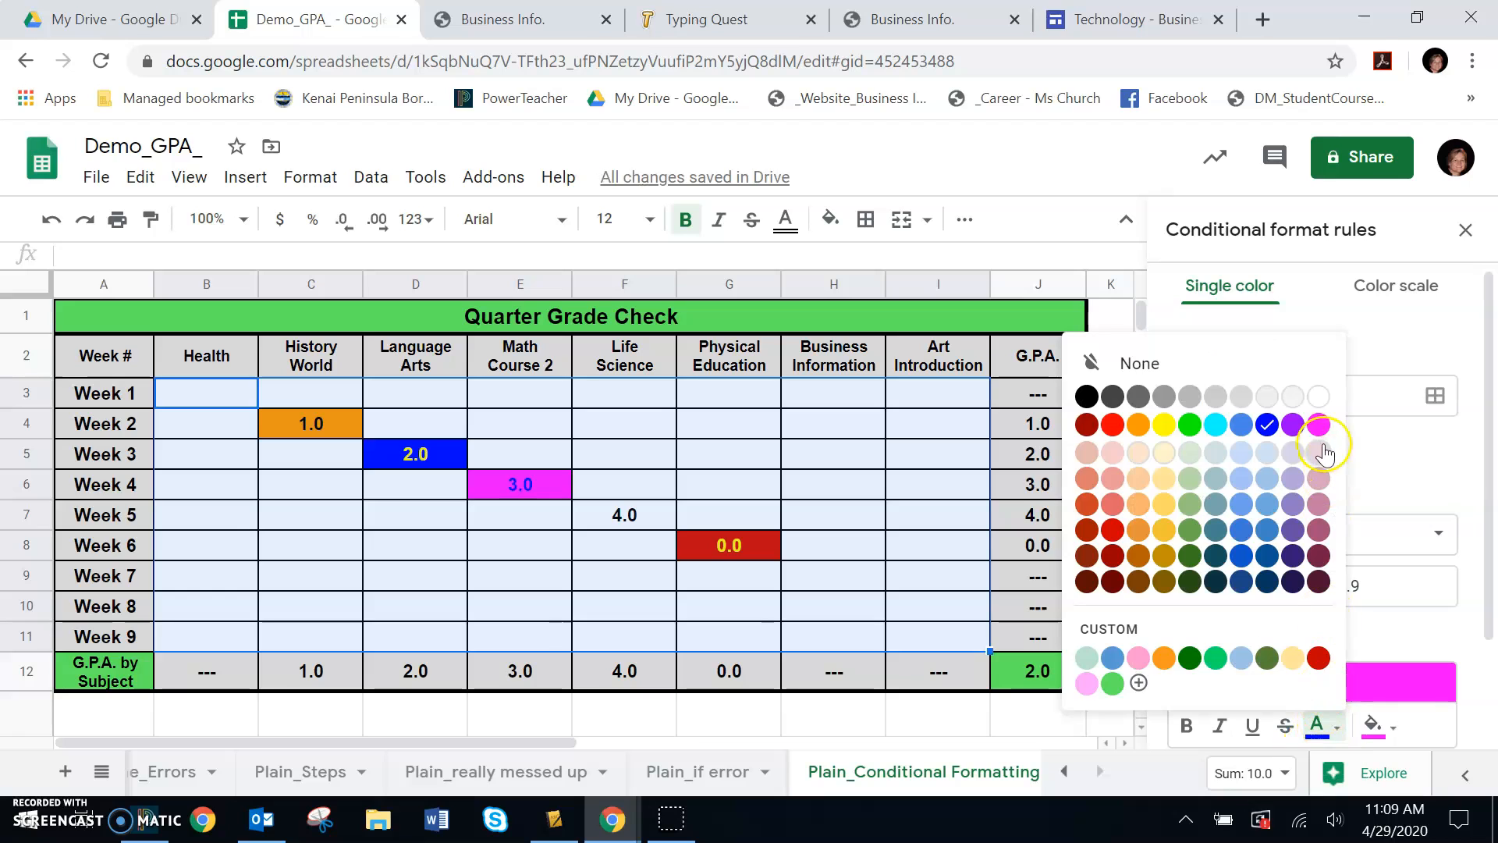
{"action": "left_click", "coordinate": [1267, 556]}
Step: Make the magenta rule's text dark purple and bold, and save the rule
{"action": "left_click", "coordinate": [1318, 726]}
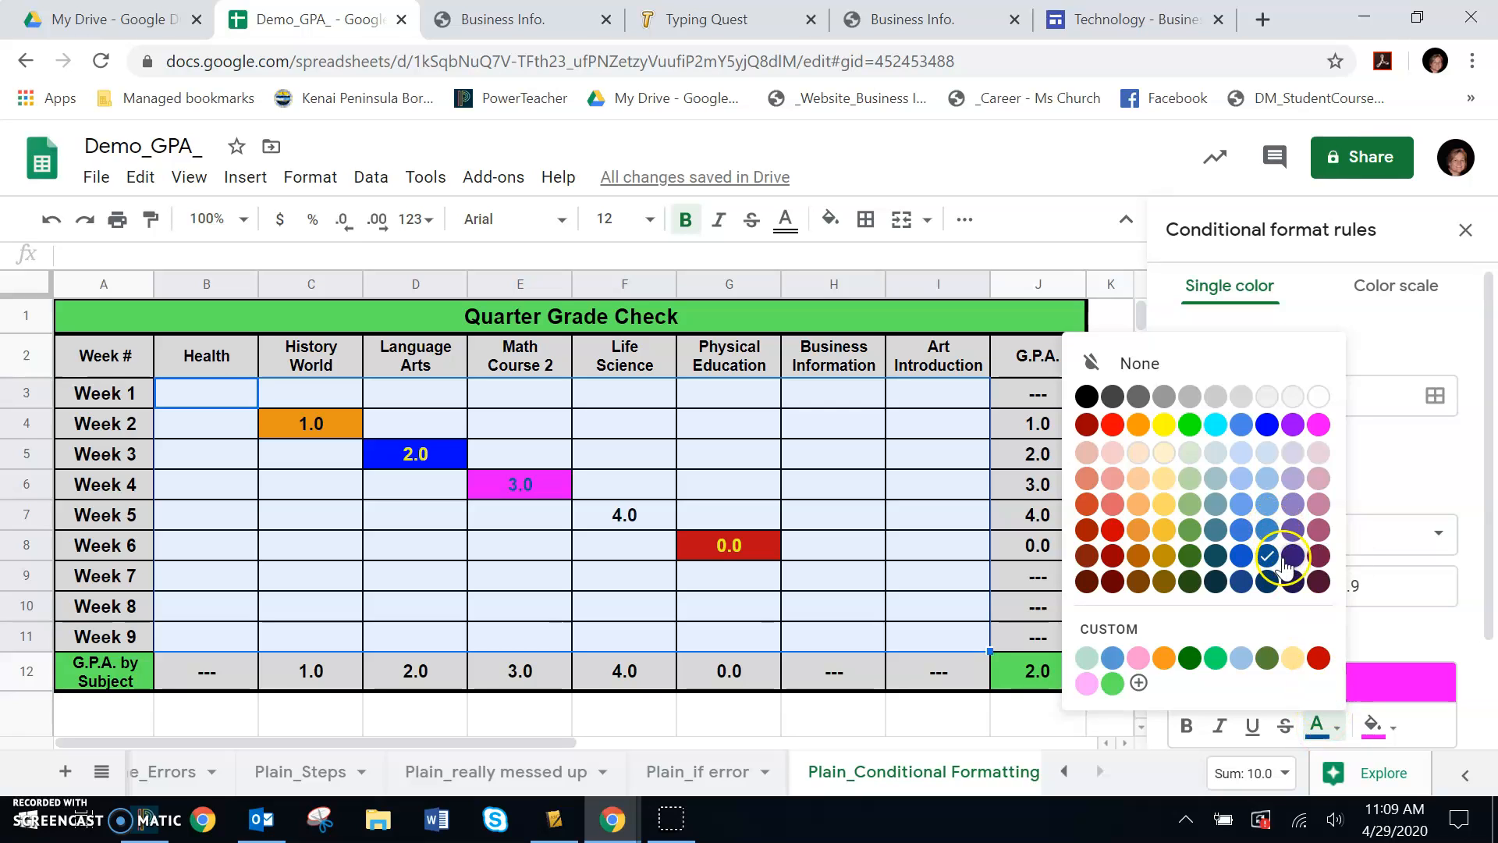
{"action": "left_click", "coordinate": [1292, 557]}
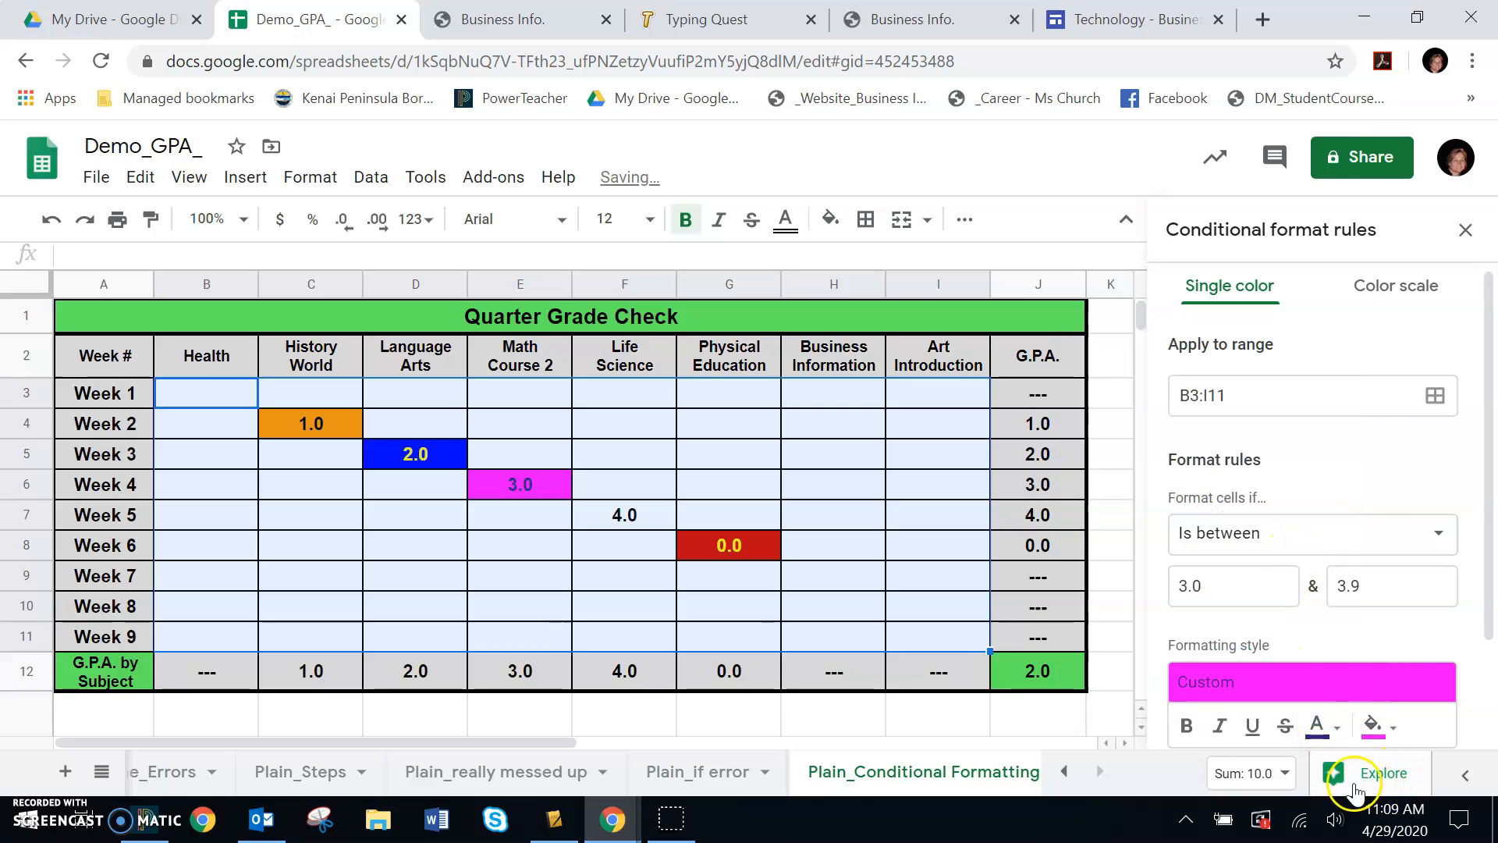
{"action": "left_click", "coordinate": [1186, 726]}
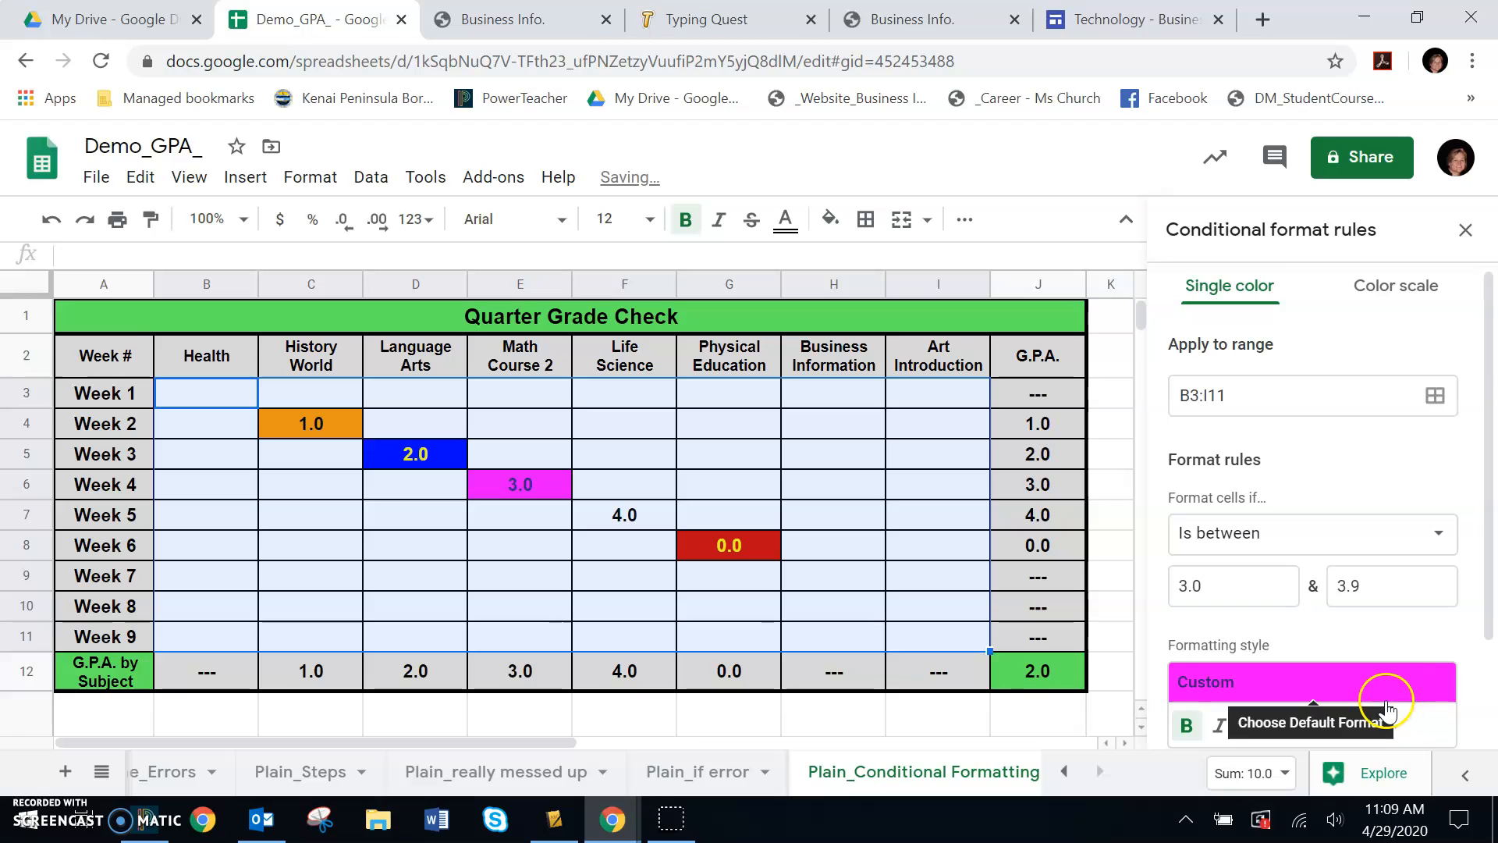
{"action": "scroll", "coordinate": [1393, 724], "scroll_direction": "down", "scroll_amount": 2}
{"action": "left_click", "coordinate": [1409, 657]}
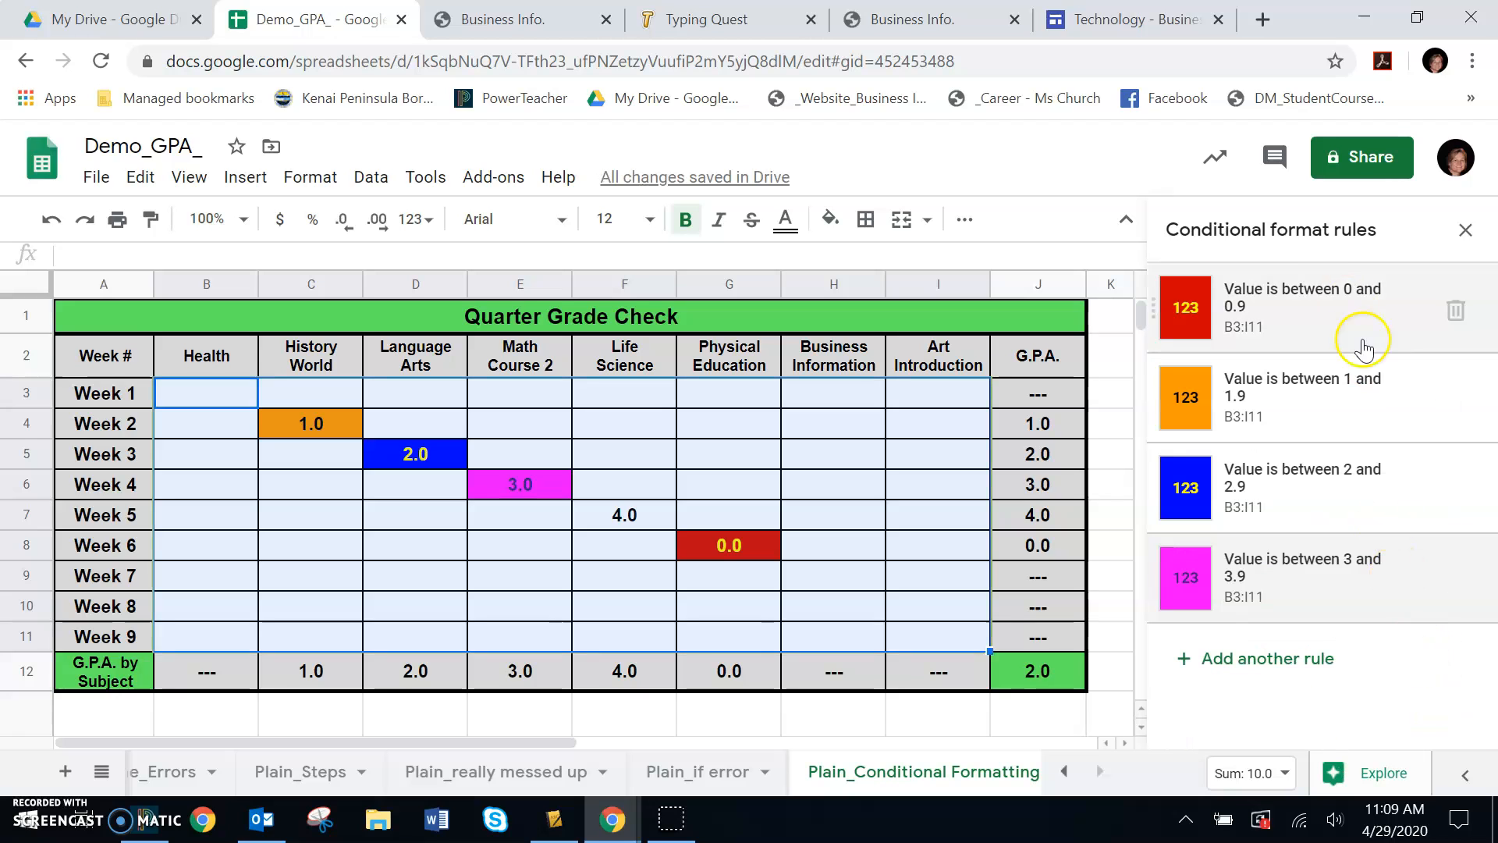
Step: Add a fifth conditional formatting rule for B3:I11 with the condition "Is between"
{"action": "left_click", "coordinate": [1264, 669]}
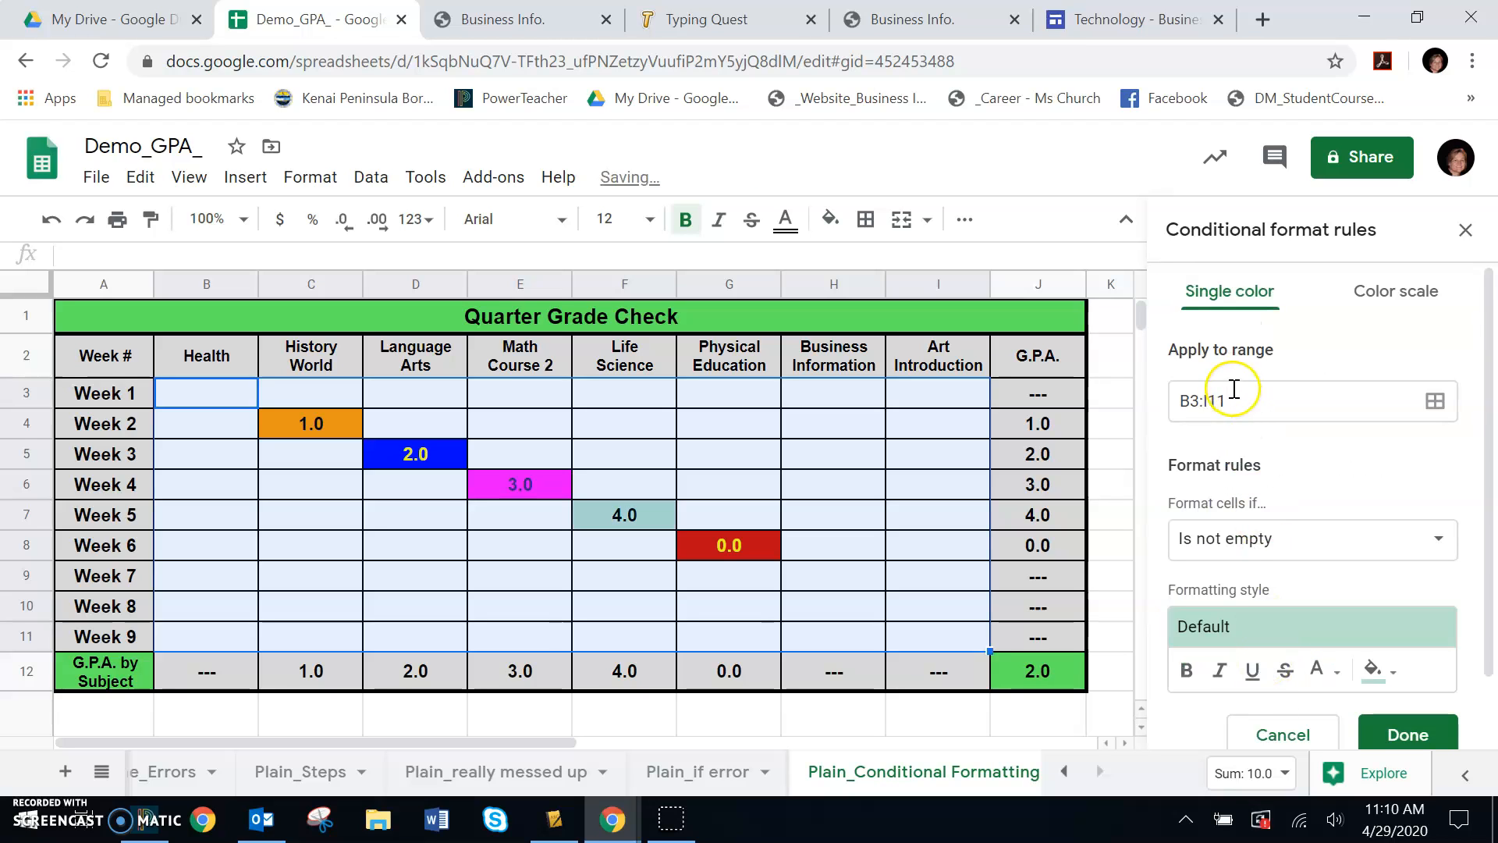
{"action": "left_click", "coordinate": [1342, 548]}
{"action": "scroll", "coordinate": [1253, 612], "scroll_direction": "down", "scroll_amount": 4}
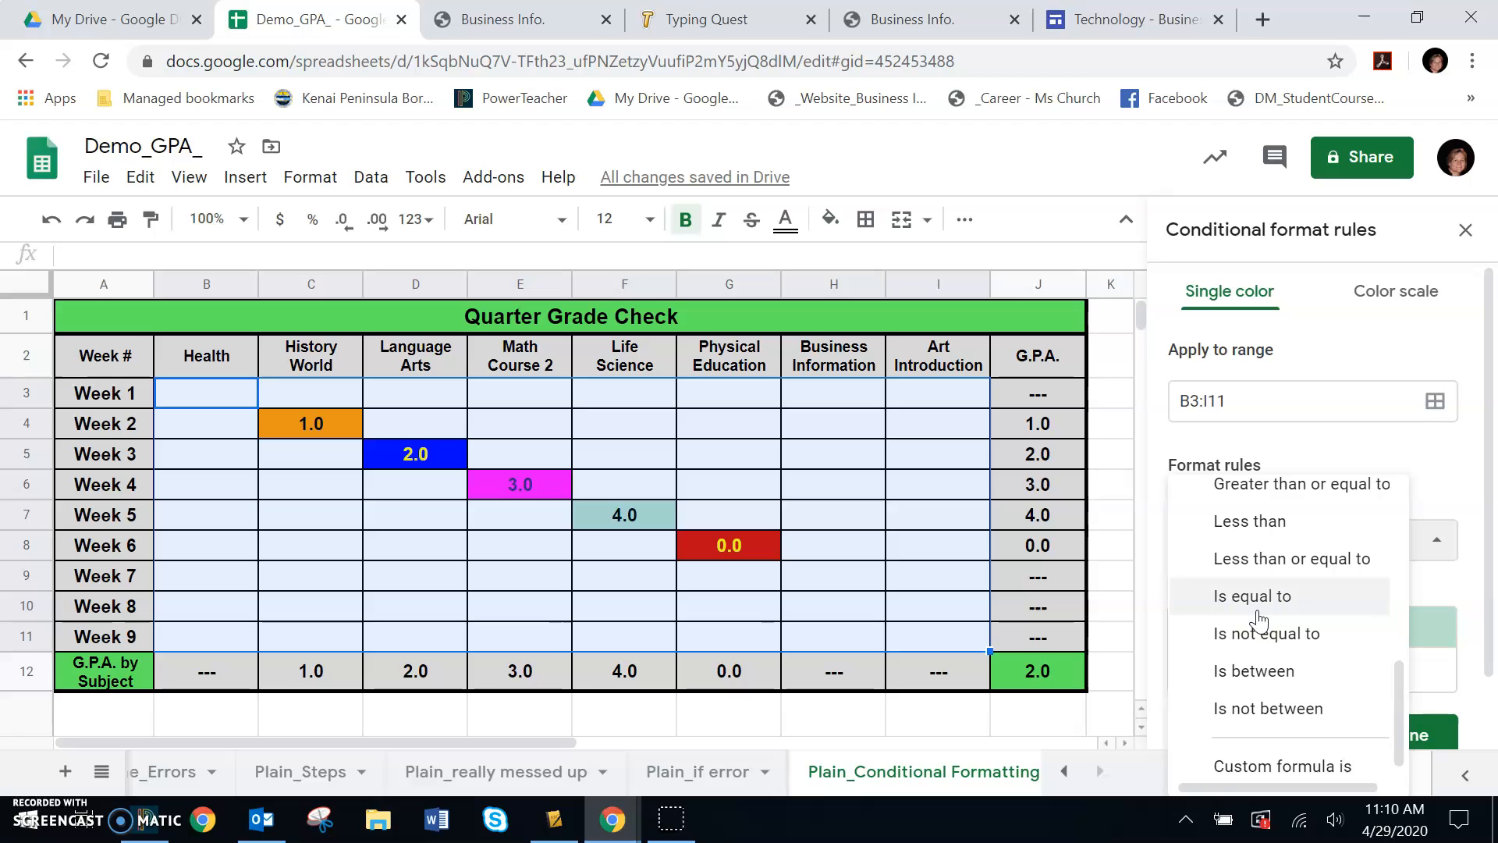
{"action": "left_click", "coordinate": [1228, 670]}
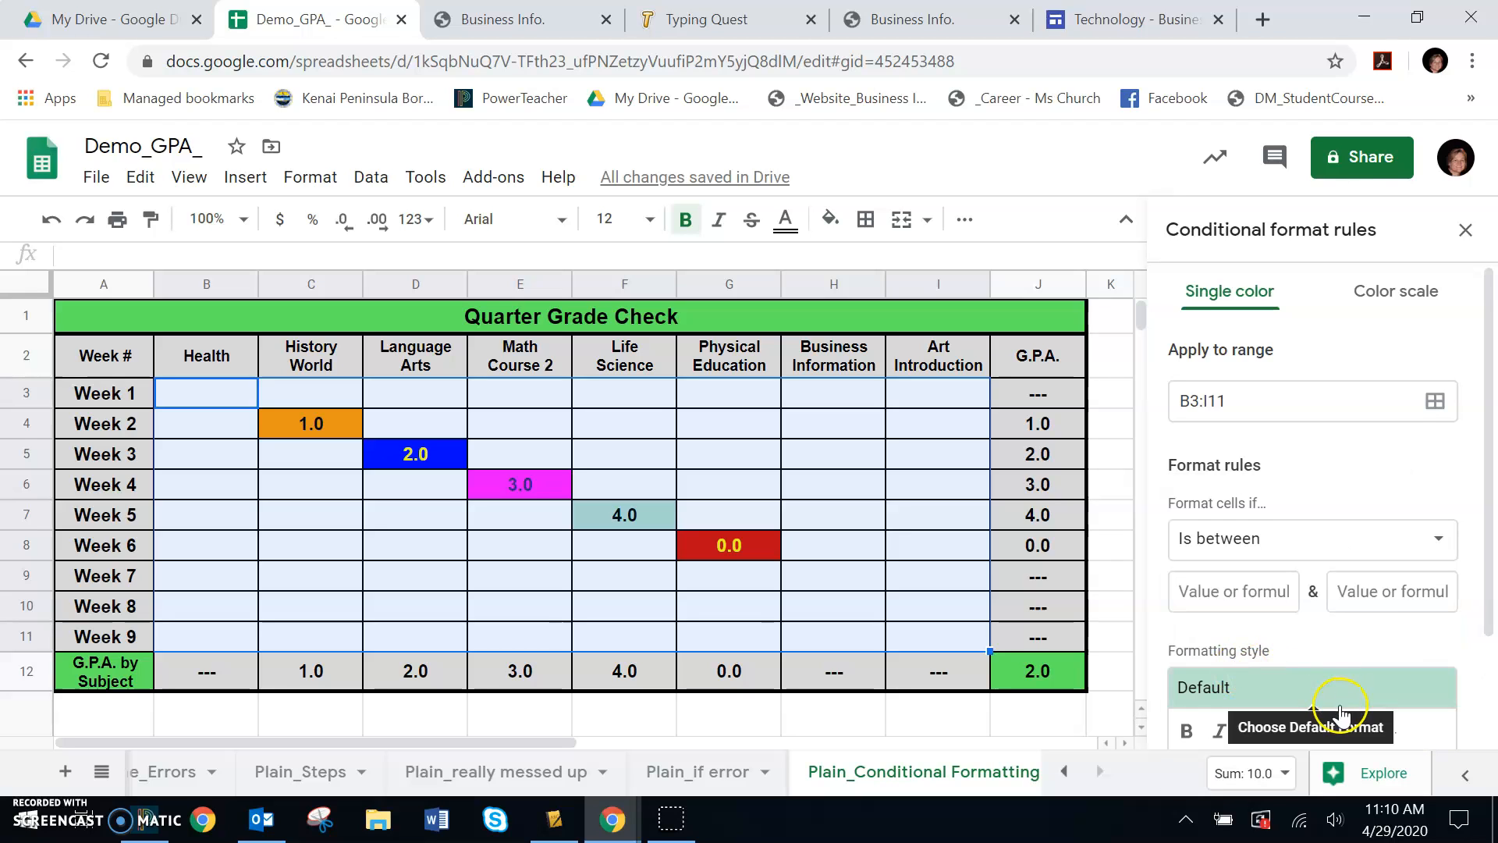
Step: Give the fifth rule a dark magenta fill after trying a purple one
{"action": "scroll", "coordinate": [1327, 635], "scroll_direction": "down", "scroll_amount": 2}
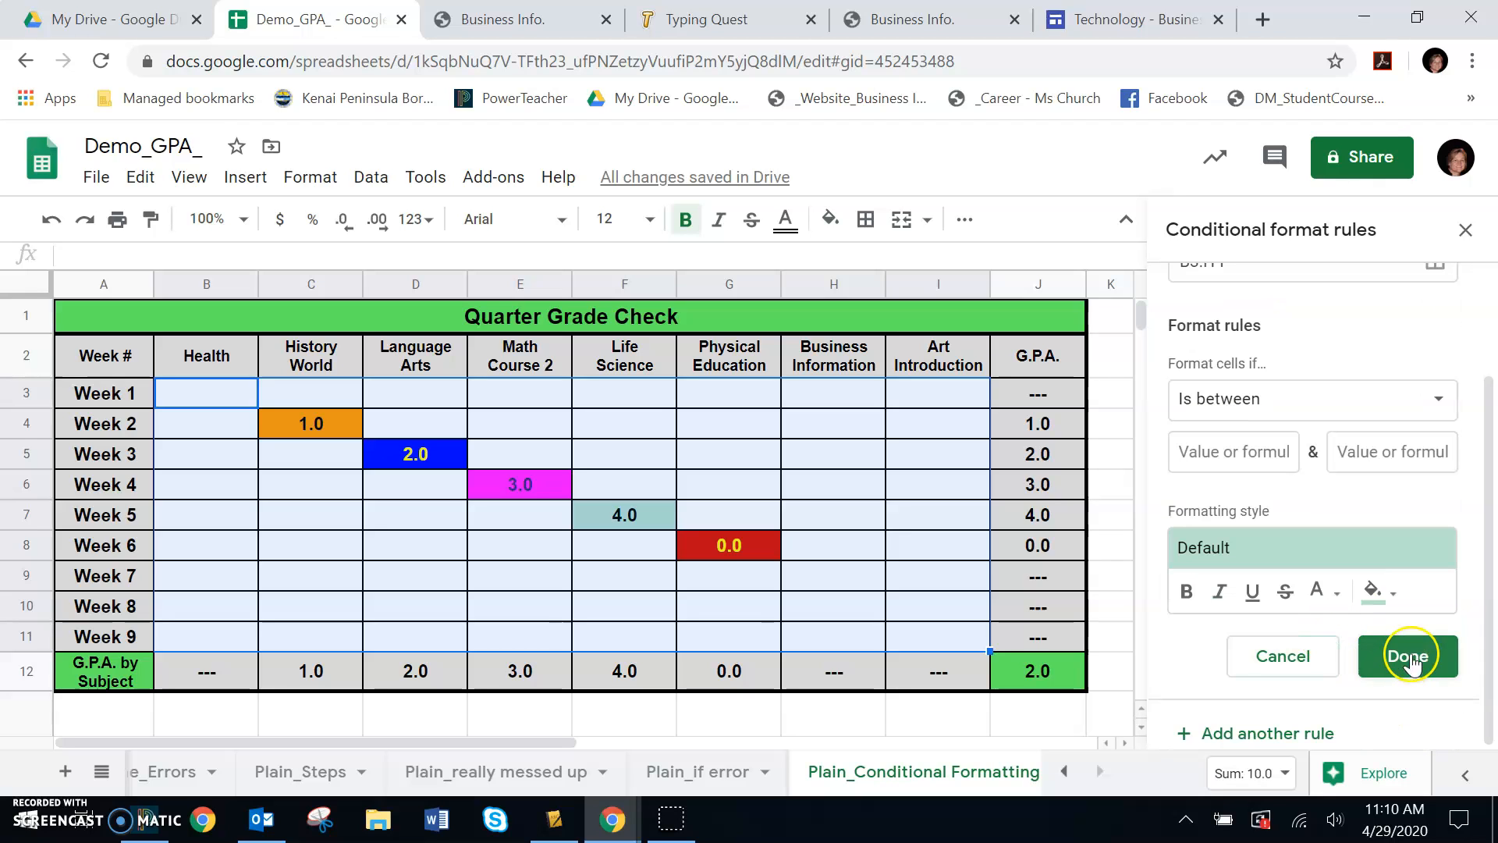
{"action": "left_click", "coordinate": [1394, 601]}
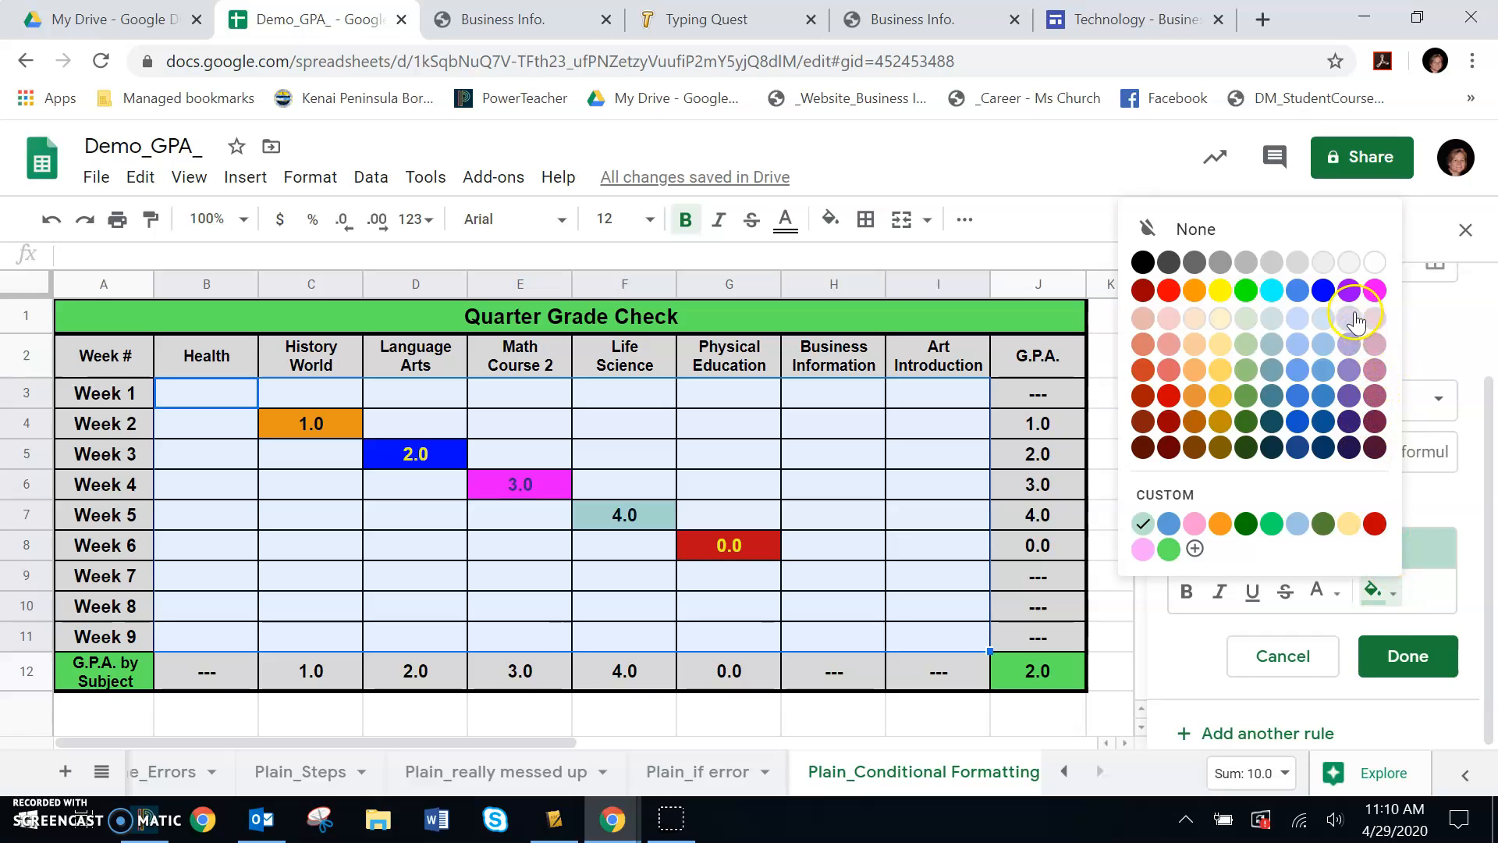
{"action": "left_click", "coordinate": [1348, 290]}
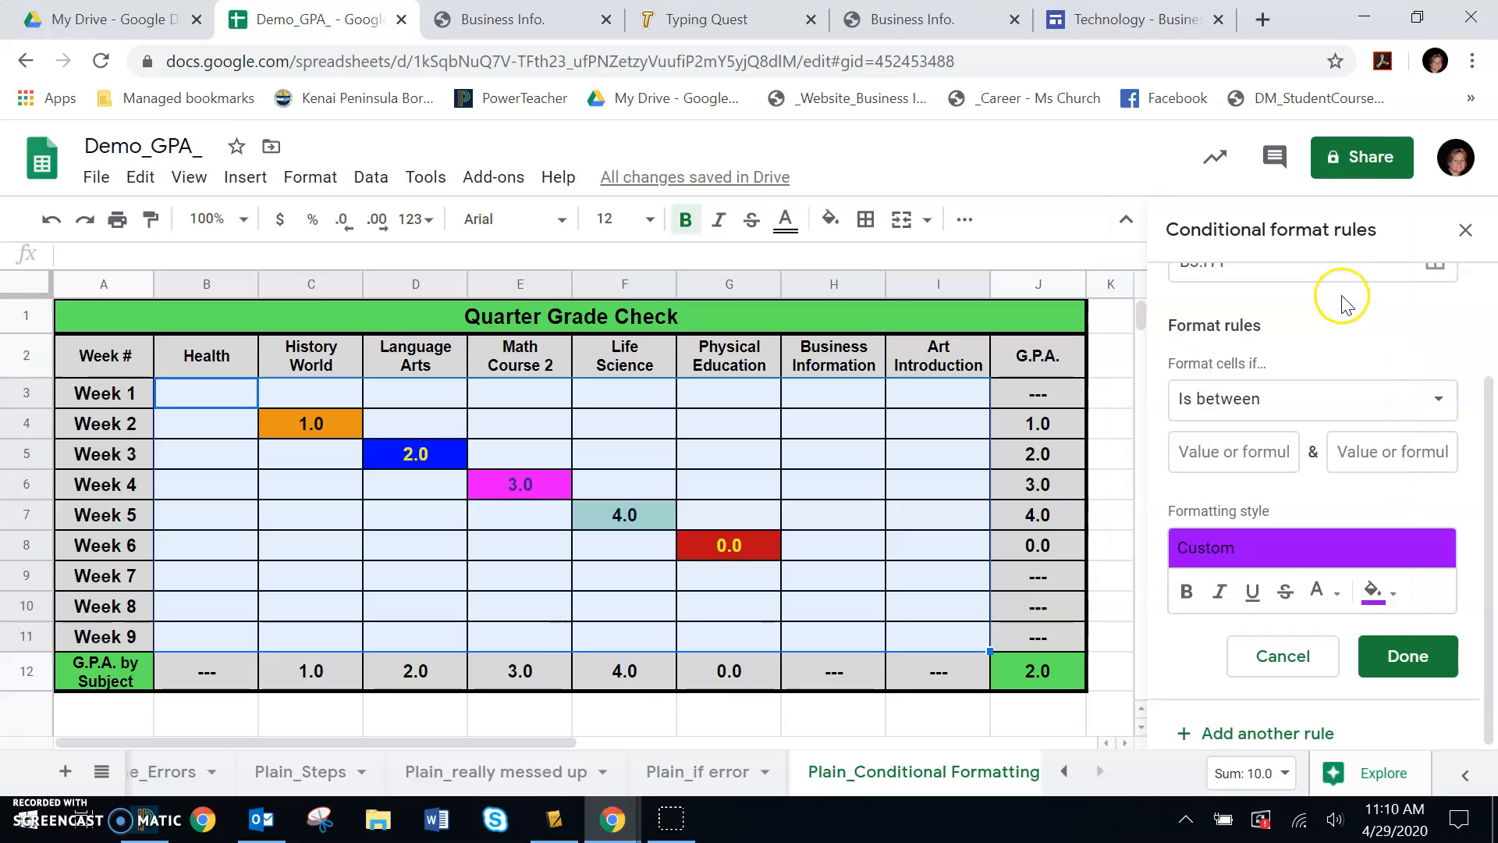
{"action": "left_click", "coordinate": [1387, 601]}
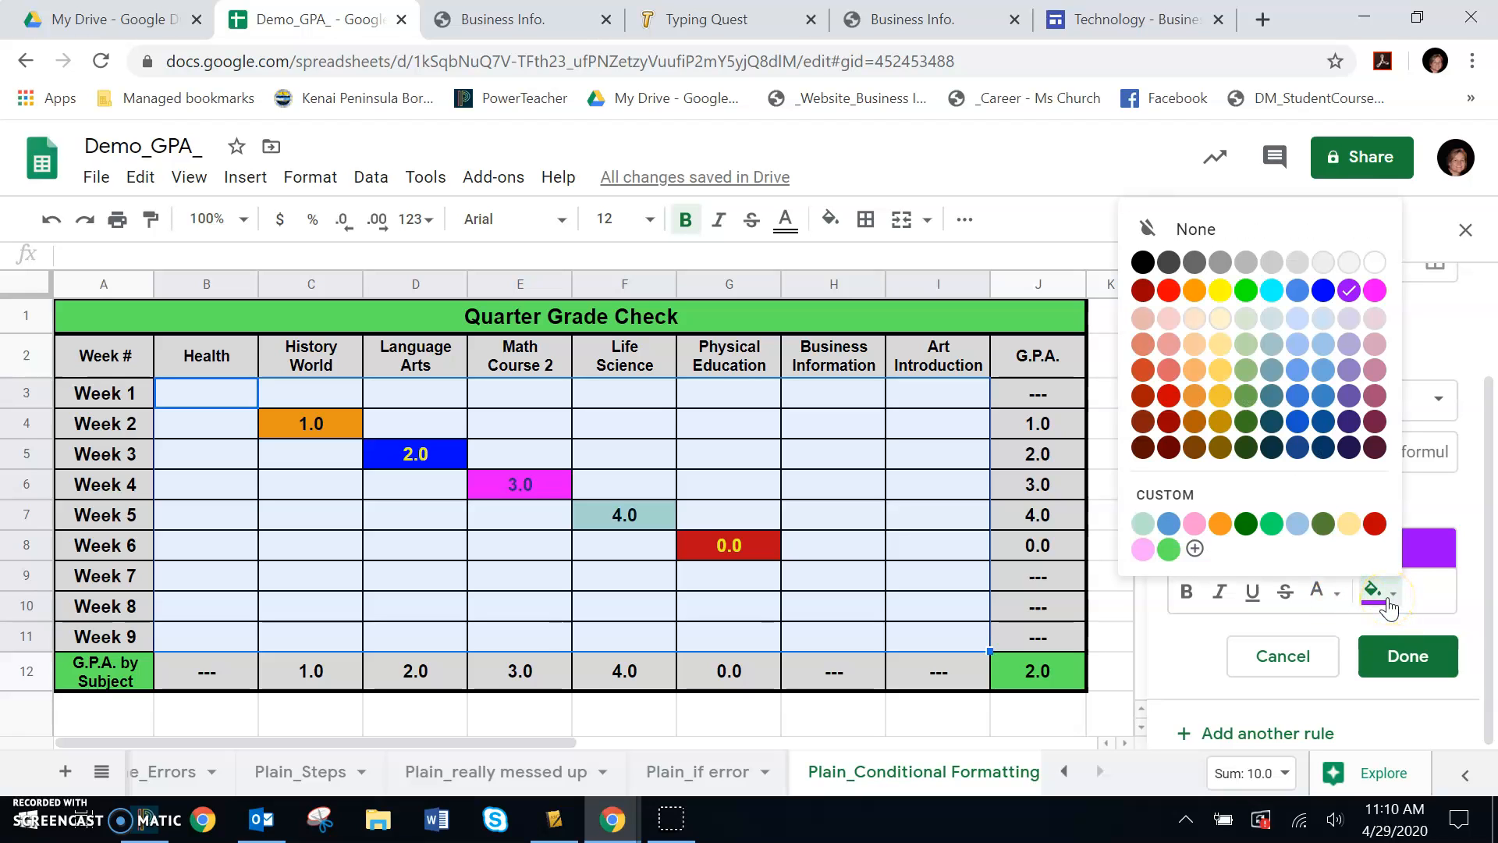
{"action": "left_click", "coordinate": [1330, 424]}
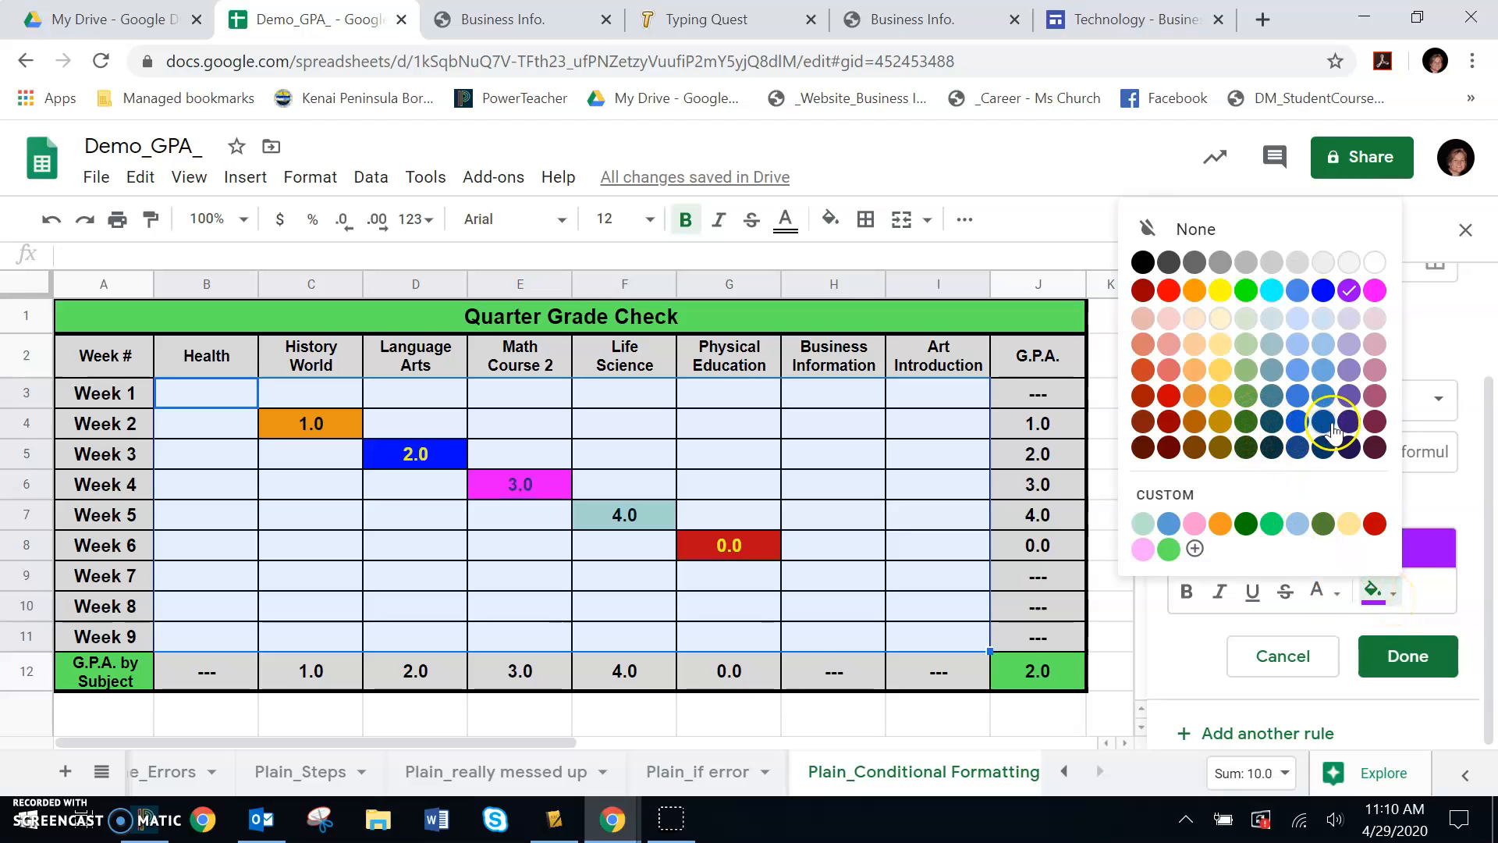
{"action": "left_click", "coordinate": [1375, 422]}
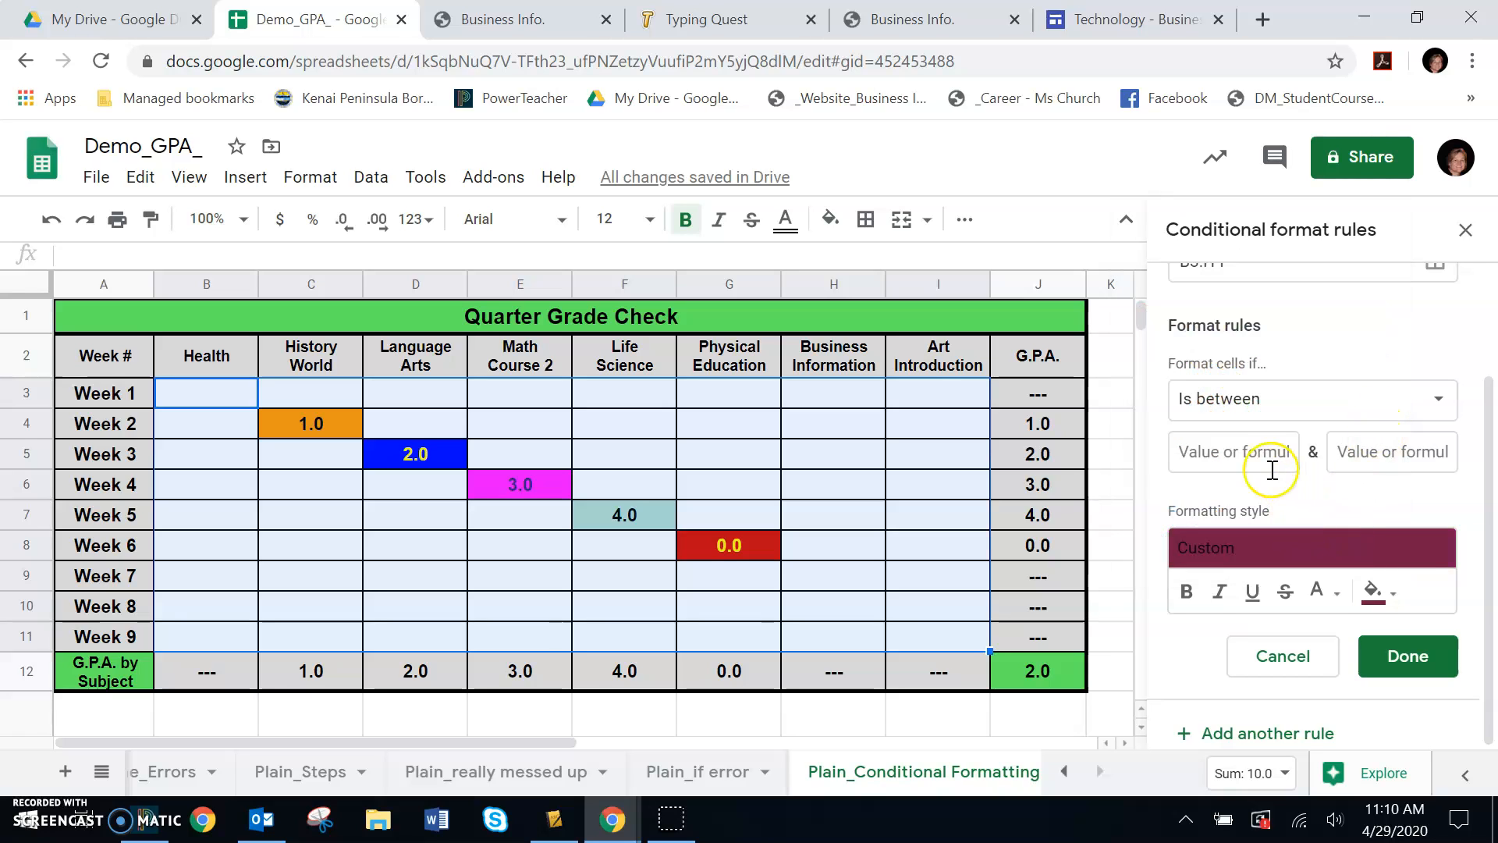
Step: Set the dark magenta rule's limits to 4.0 and 4.9
{"action": "type", "text": "4"}
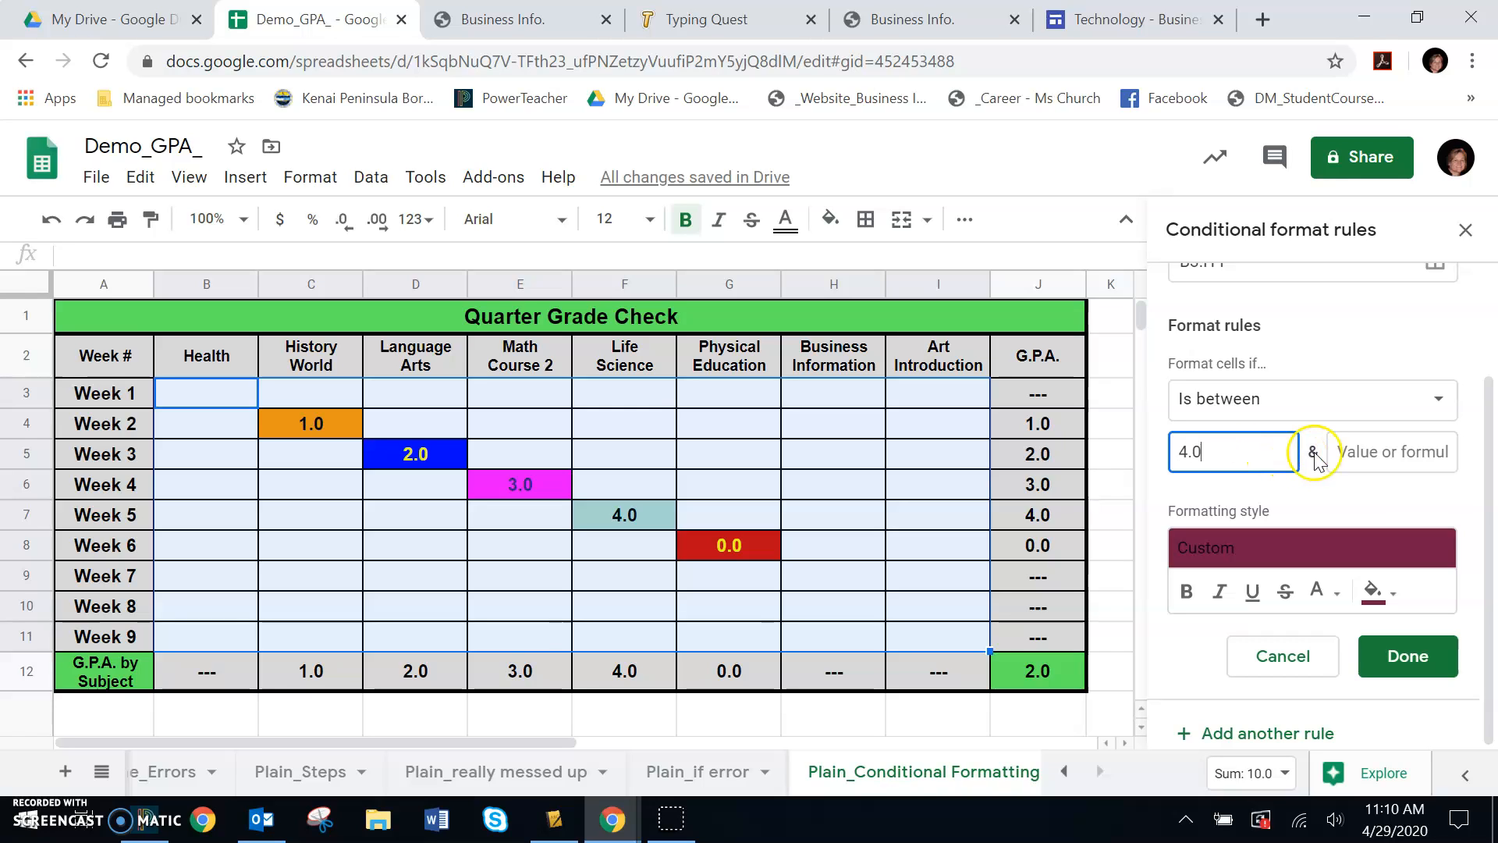
{"action": "key", "text": "Tab"}
{"action": "type", "text": "4"}
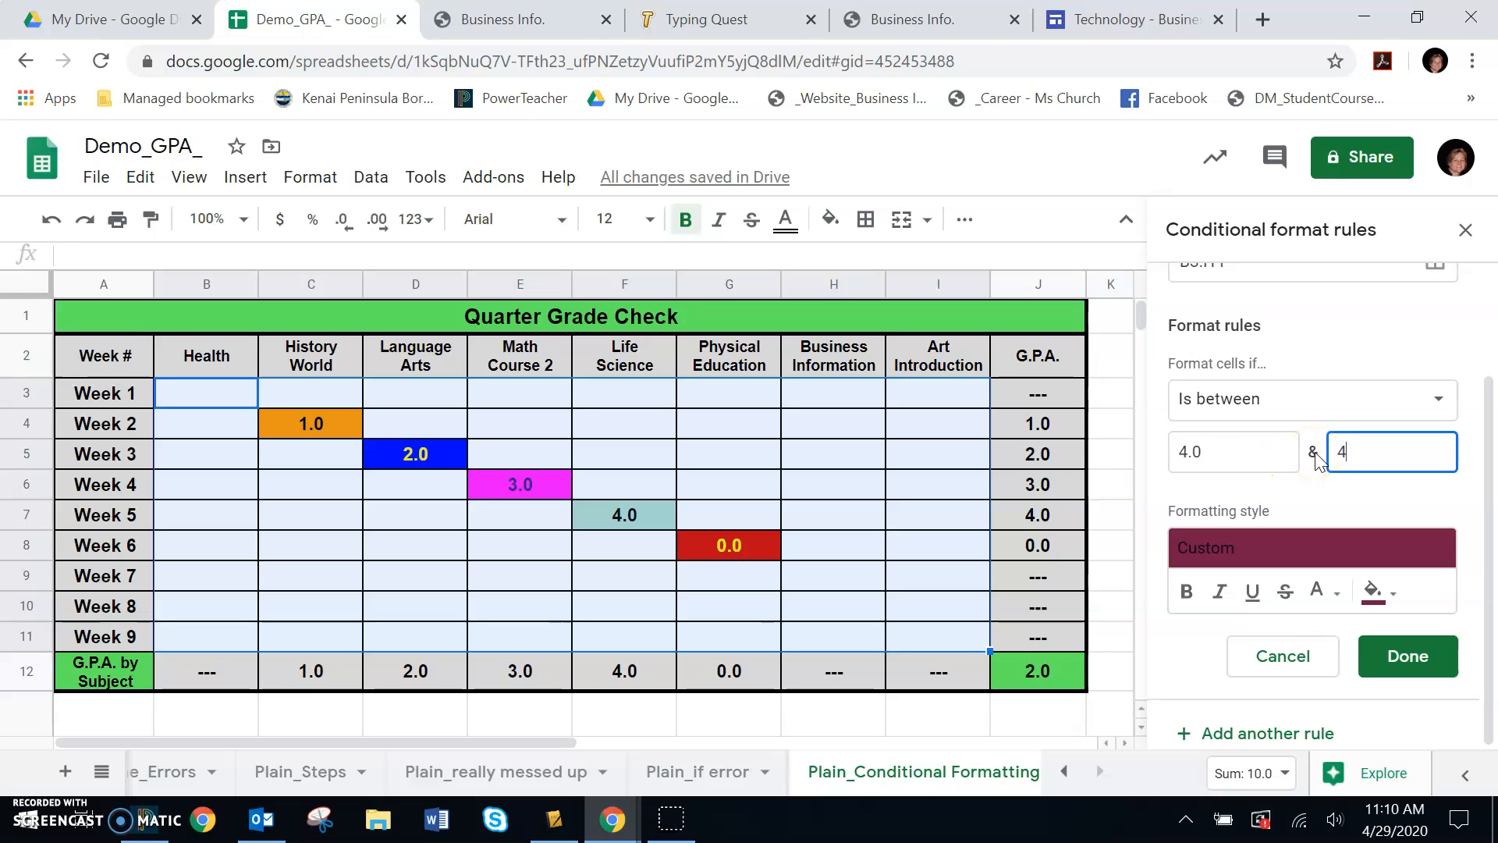
{"action": "type", "text": ".9"}
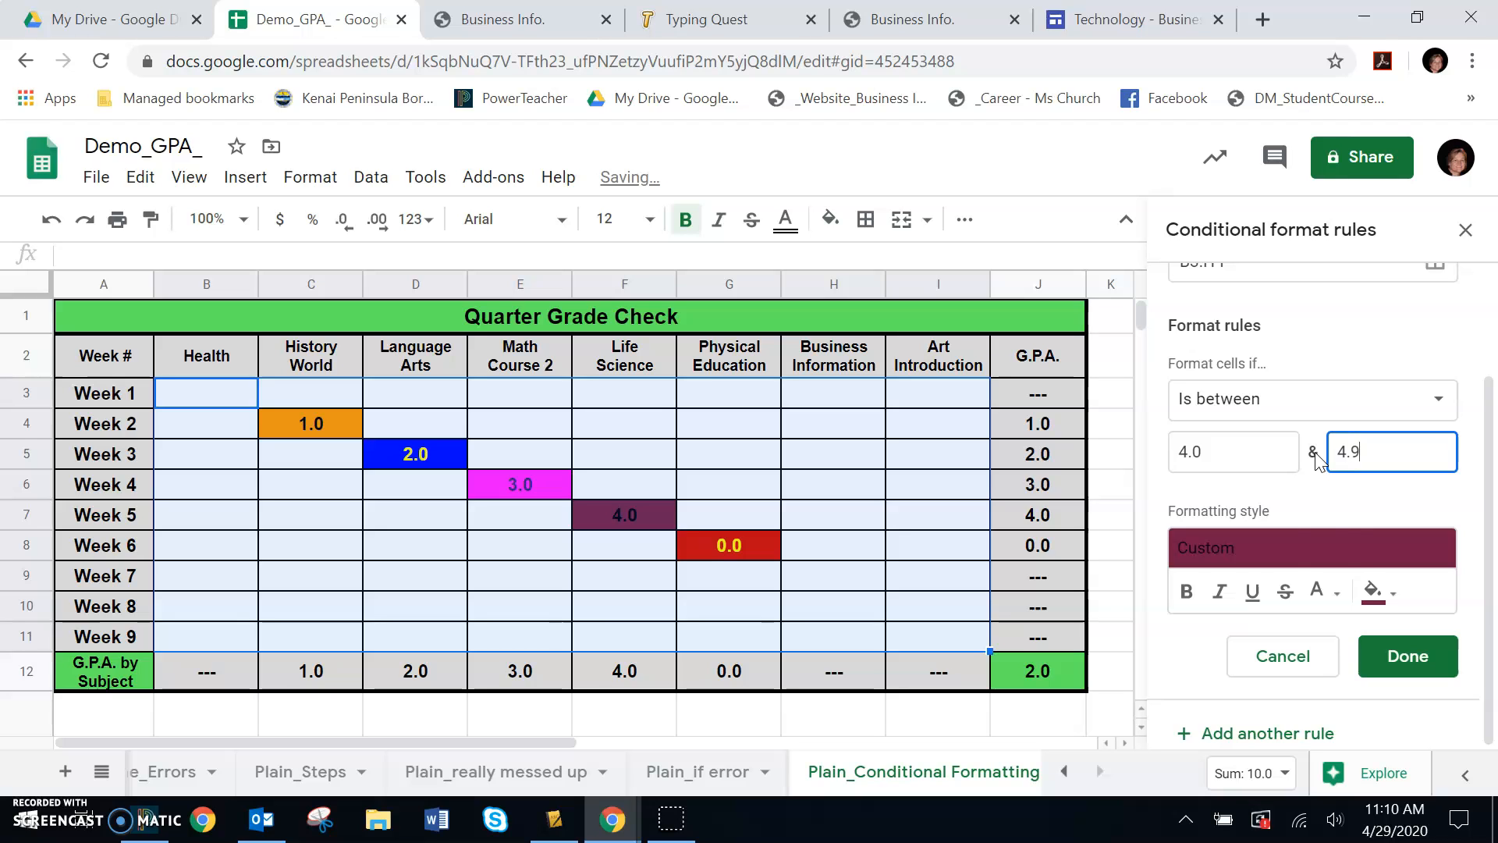
Step: Try yellow and magenta text colors on the 4.0 to 4.9 rule
{"action": "left_click", "coordinate": [1320, 590]}
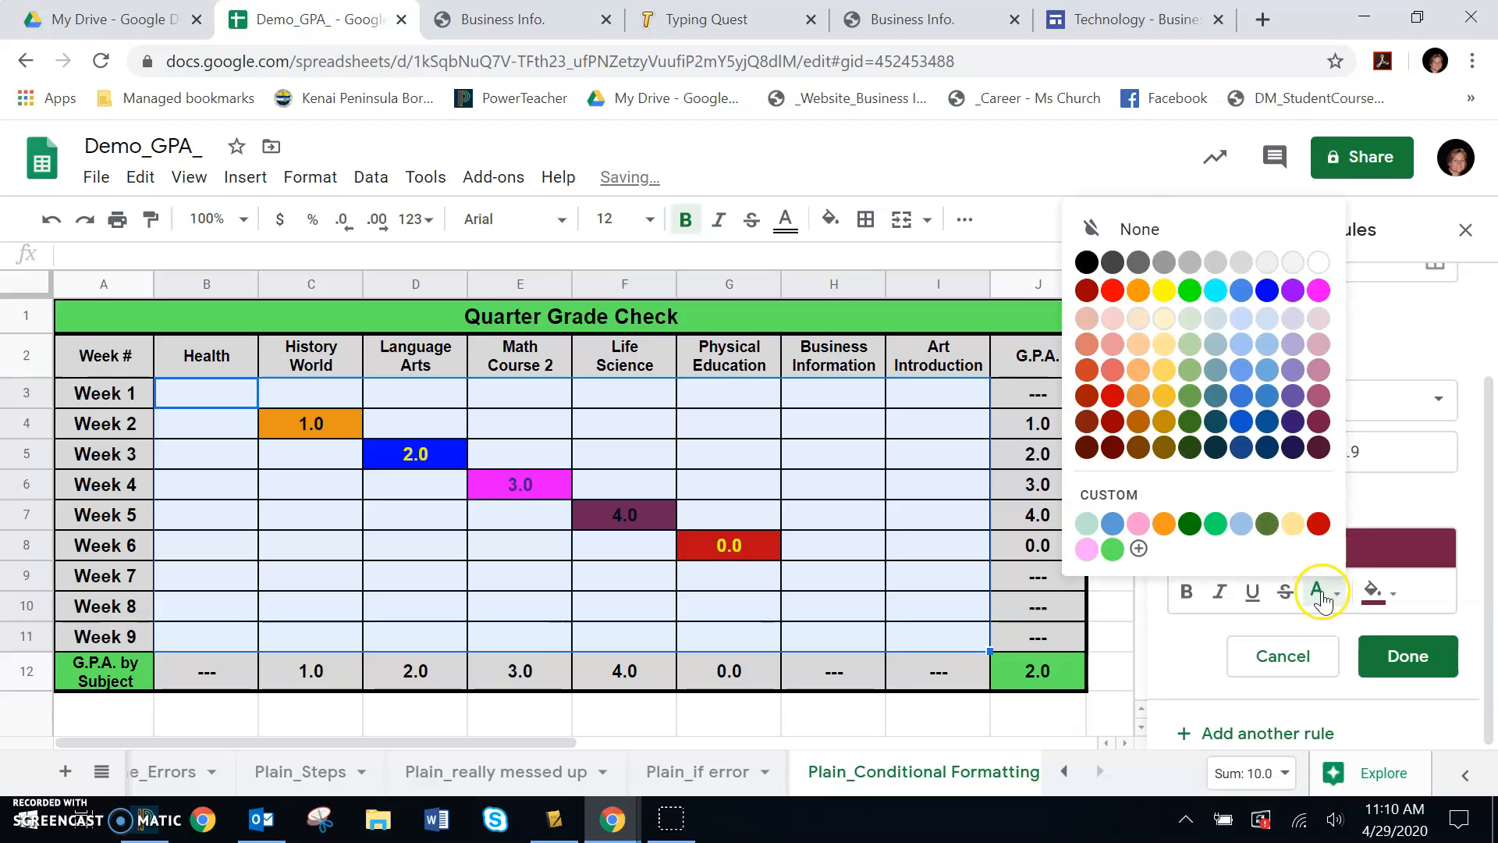
{"action": "left_click", "coordinate": [1163, 292]}
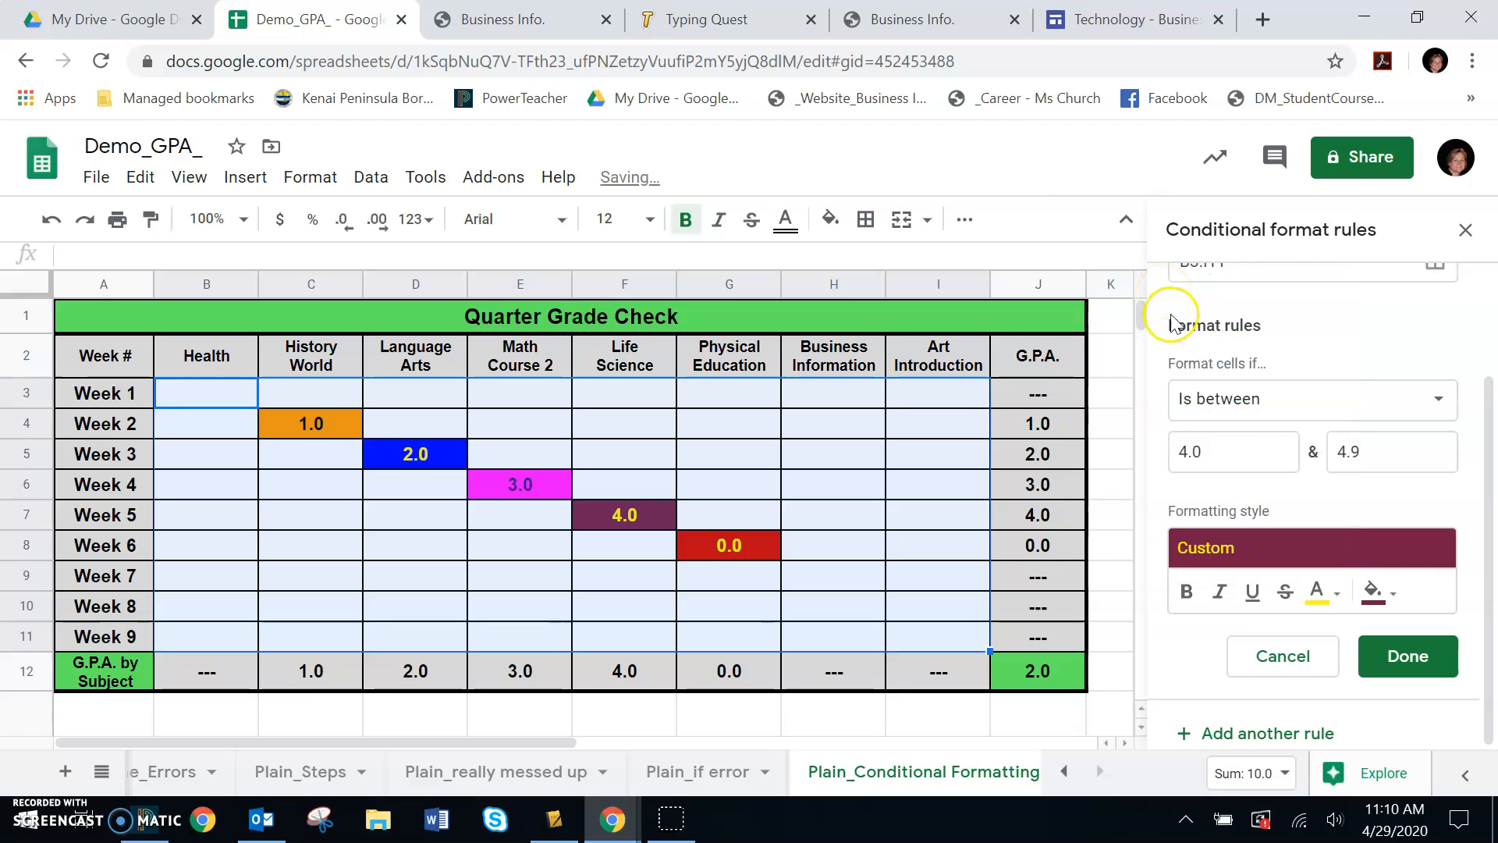
{"action": "left_click", "coordinate": [1320, 593]}
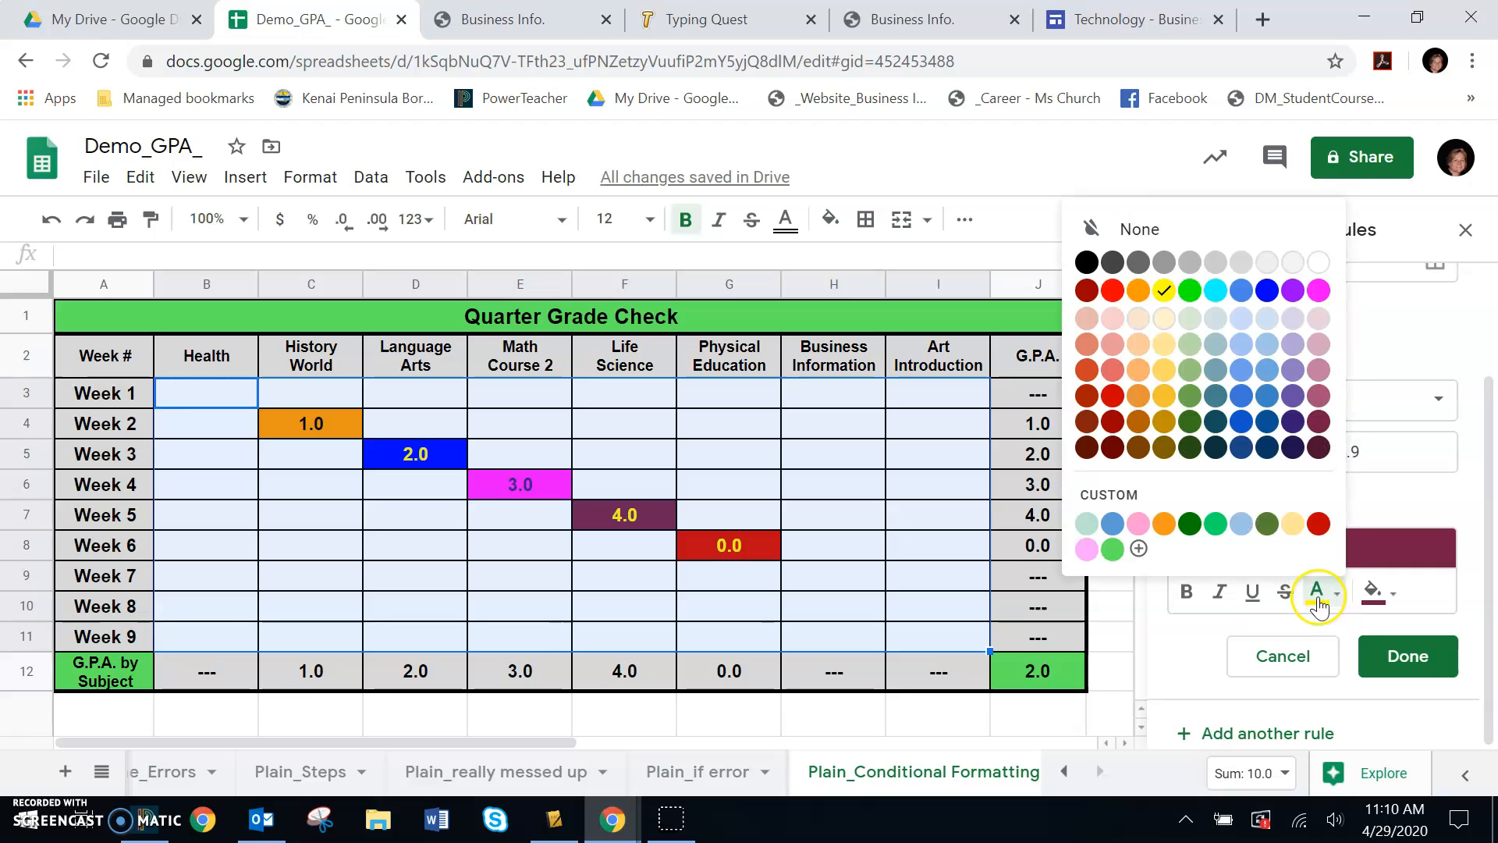
{"action": "left_click", "coordinate": [1315, 297]}
{"action": "left_click", "coordinate": [1319, 597]}
{"action": "left_click", "coordinate": [1086, 393]}
Step: Make the 4.0 to 4.9 rule's text pale yellow and save the rule
{"action": "left_click", "coordinate": [1325, 596]}
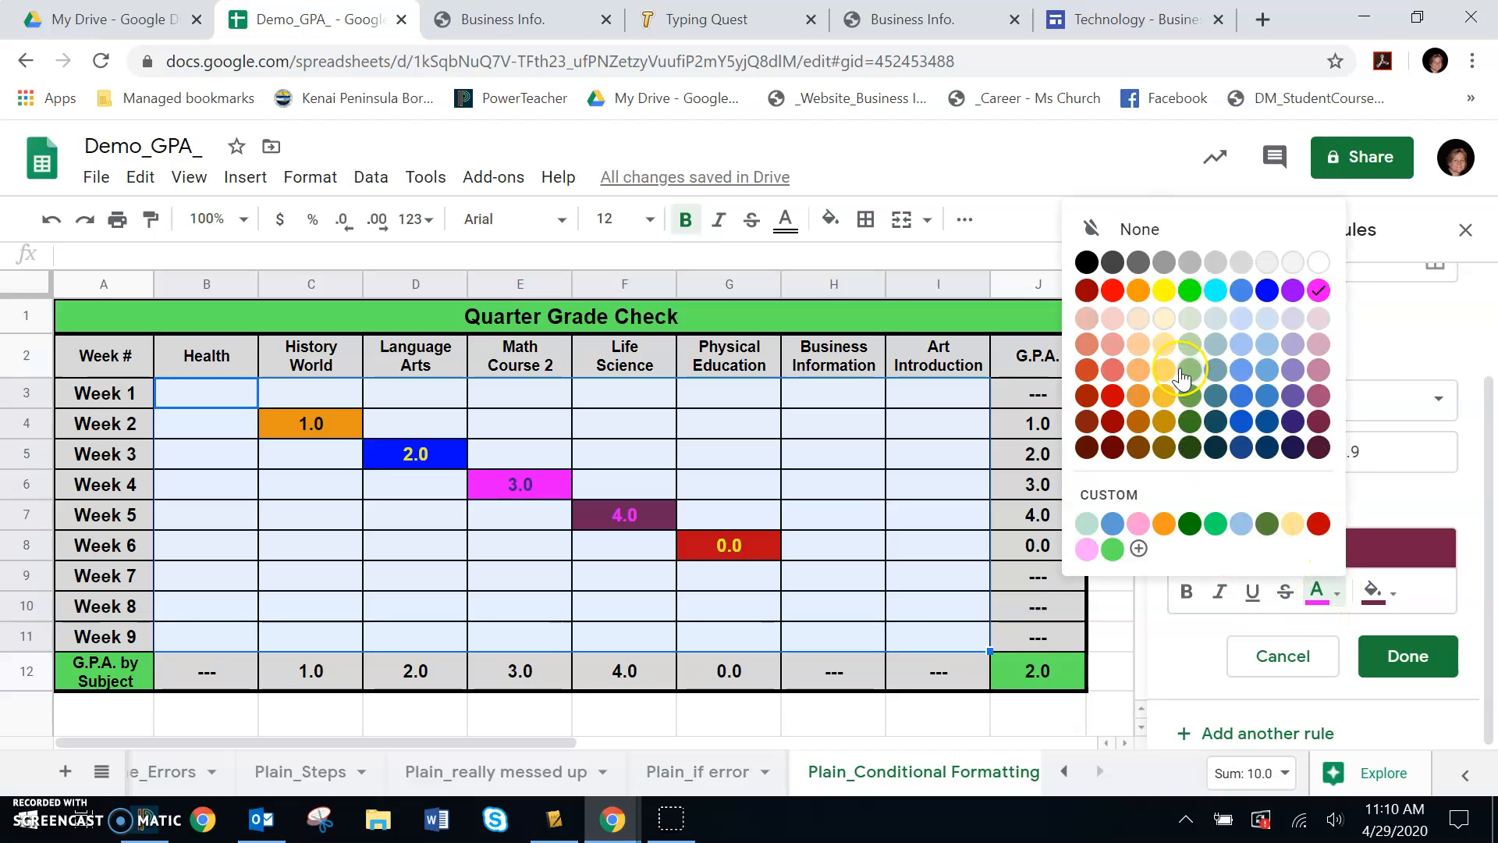
{"action": "left_click", "coordinate": [1164, 323]}
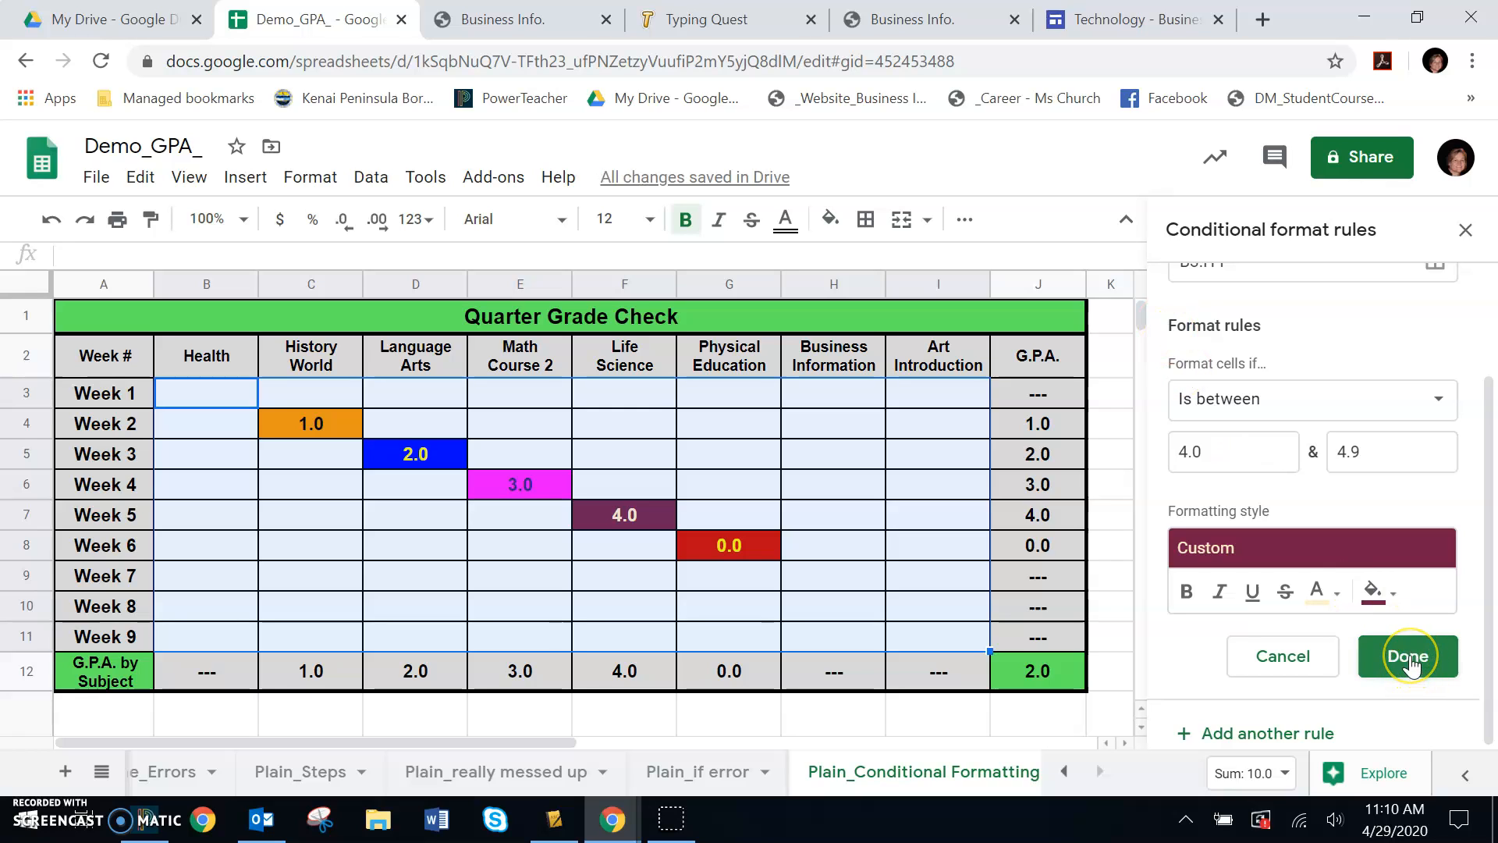
{"action": "left_click", "coordinate": [1409, 660]}
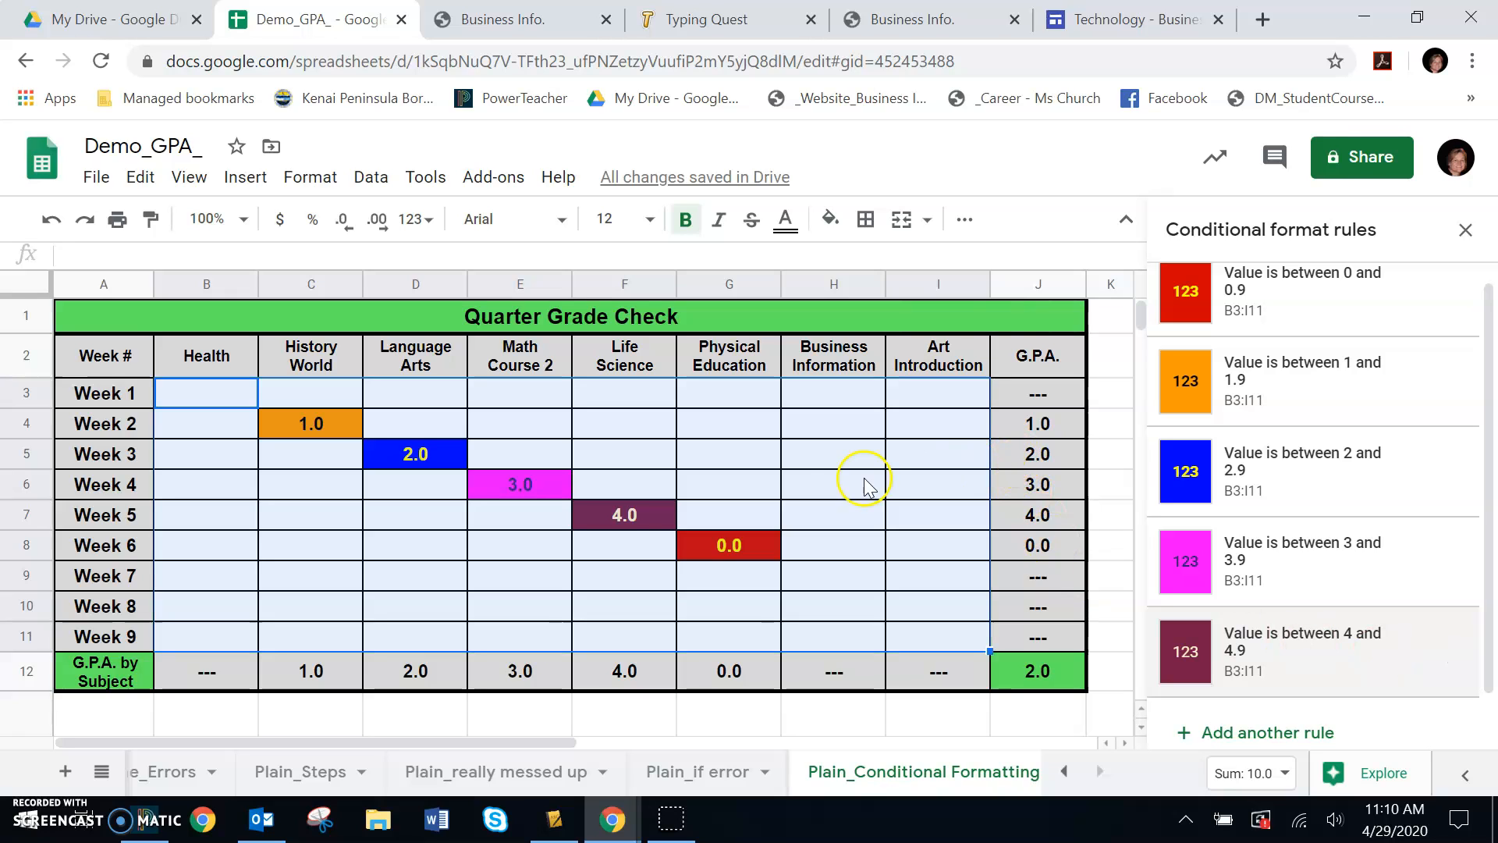
Step: Enter test grades of 4 for Business Information in Week 3, 1 for History World and 3 for Health in Week 5
{"action": "left_click", "coordinate": [847, 460]}
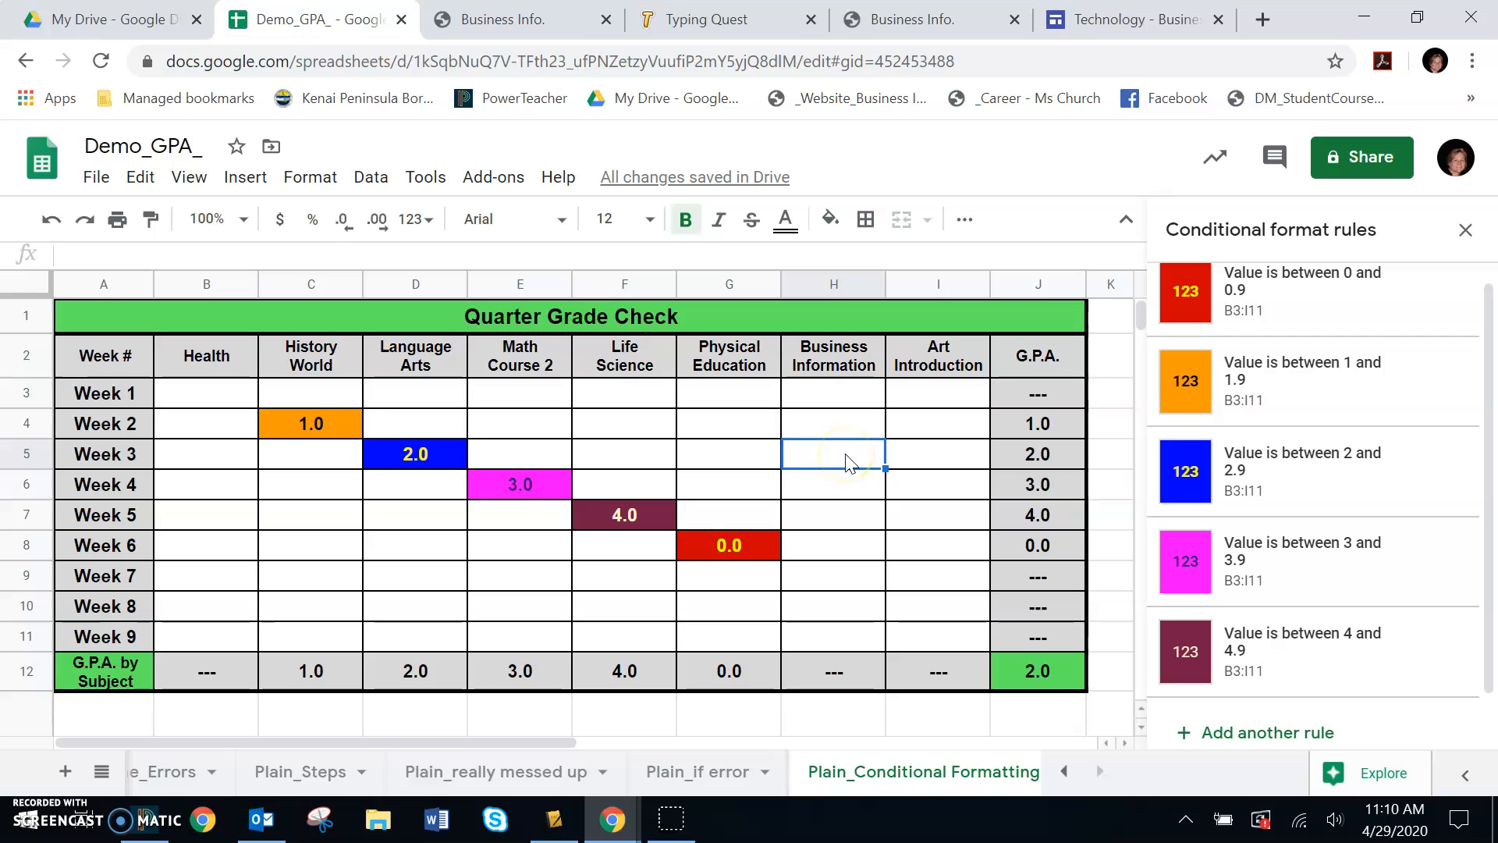
{"action": "type", "text": "4"}
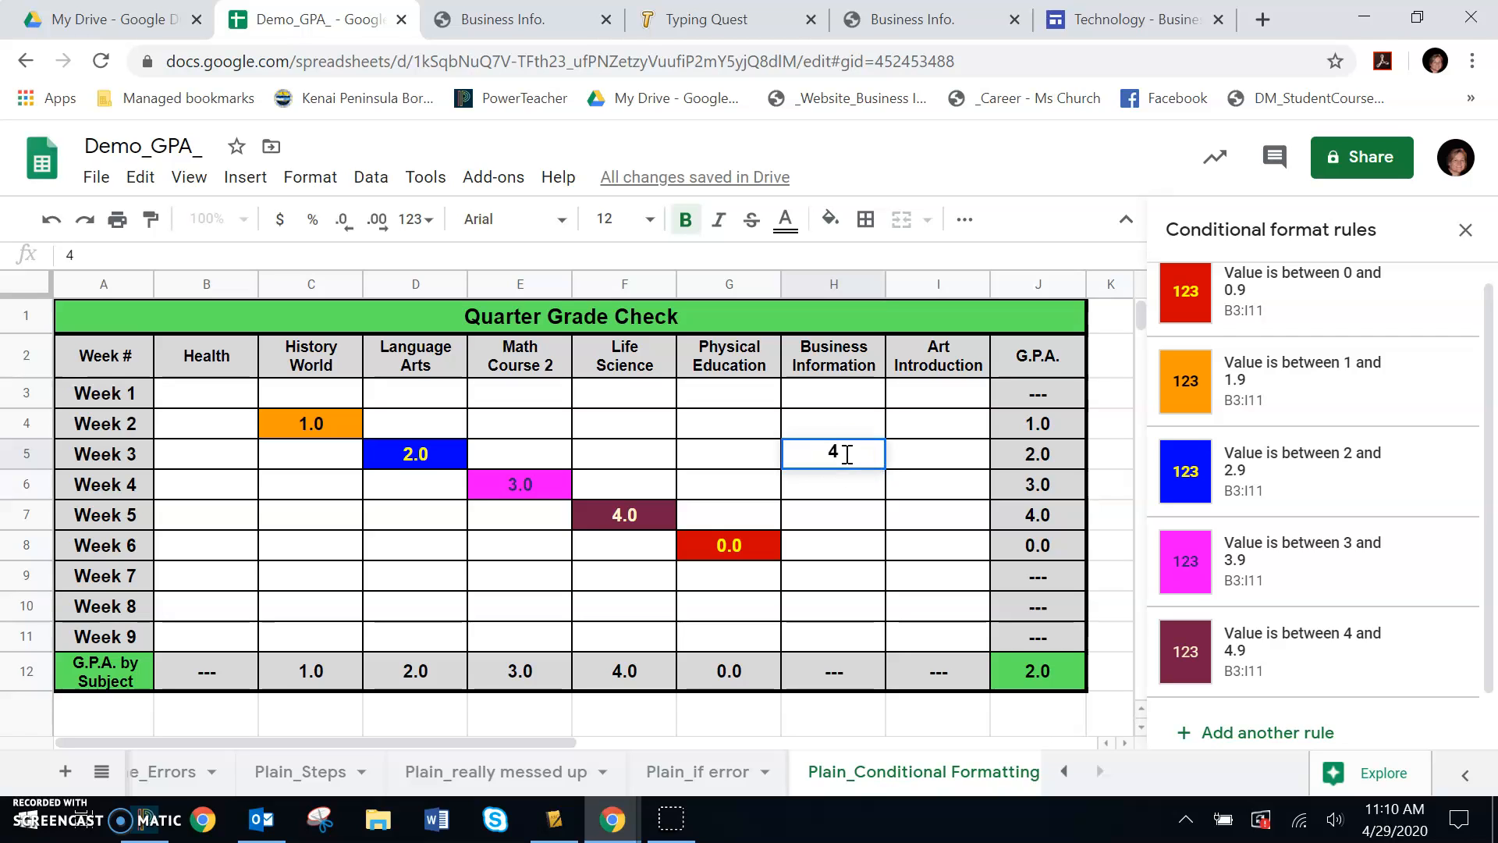
{"action": "key", "text": "Return"}
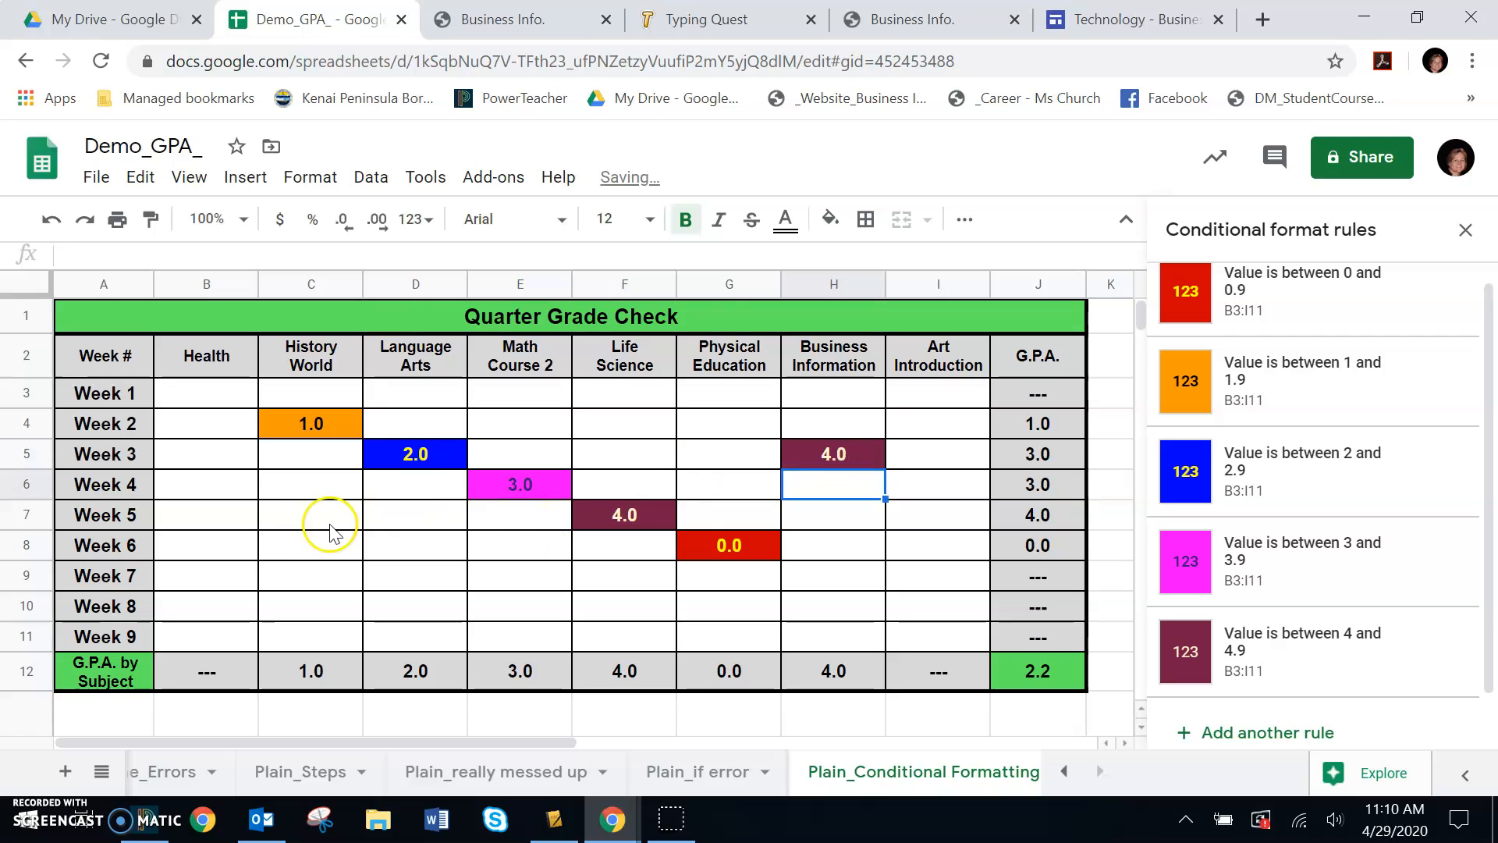
{"action": "left_click", "coordinate": [275, 524]}
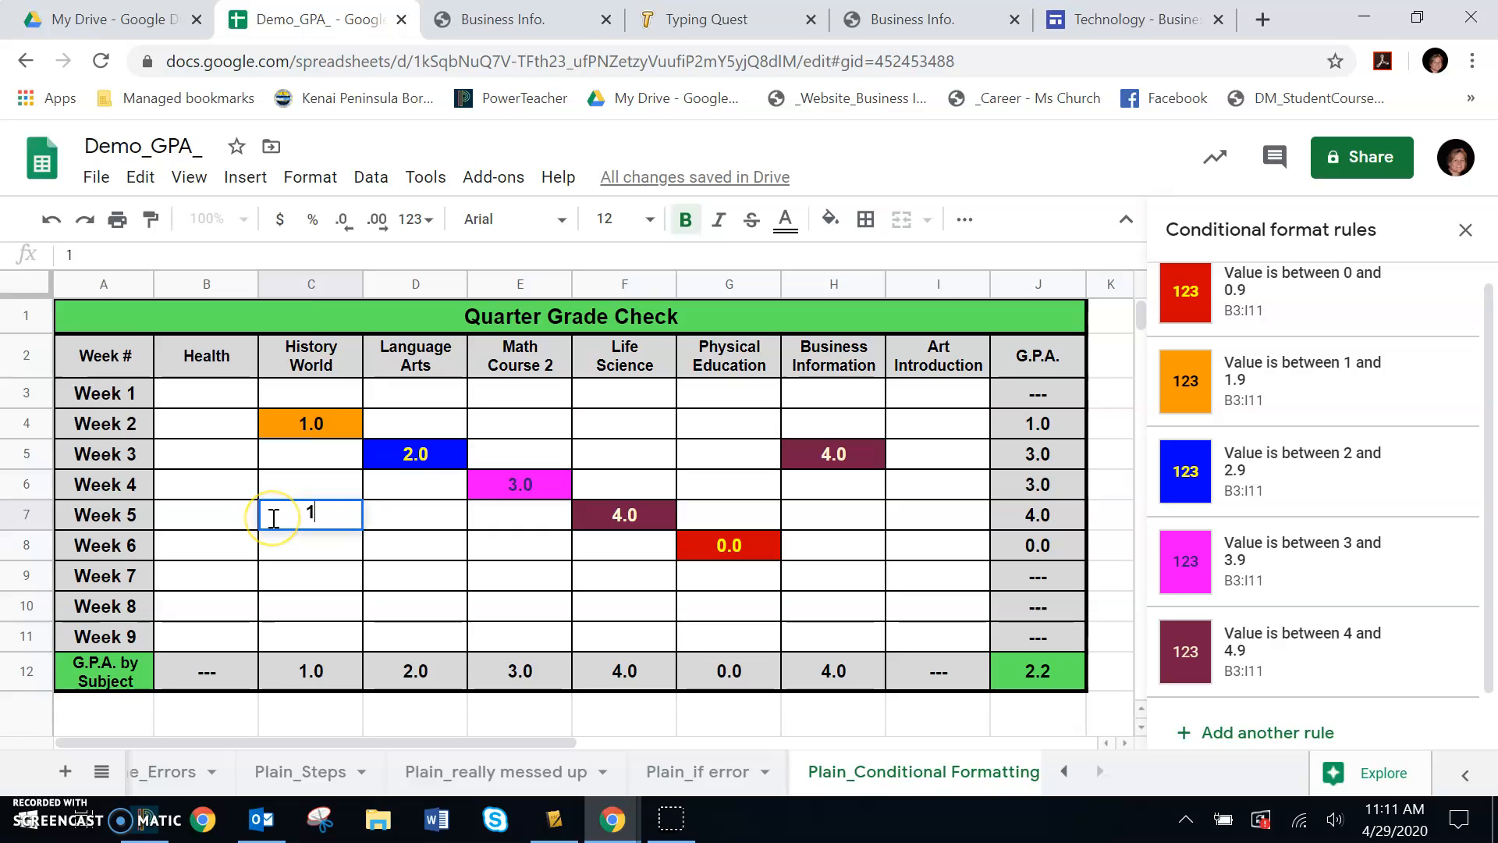
{"action": "key", "text": "Return"}
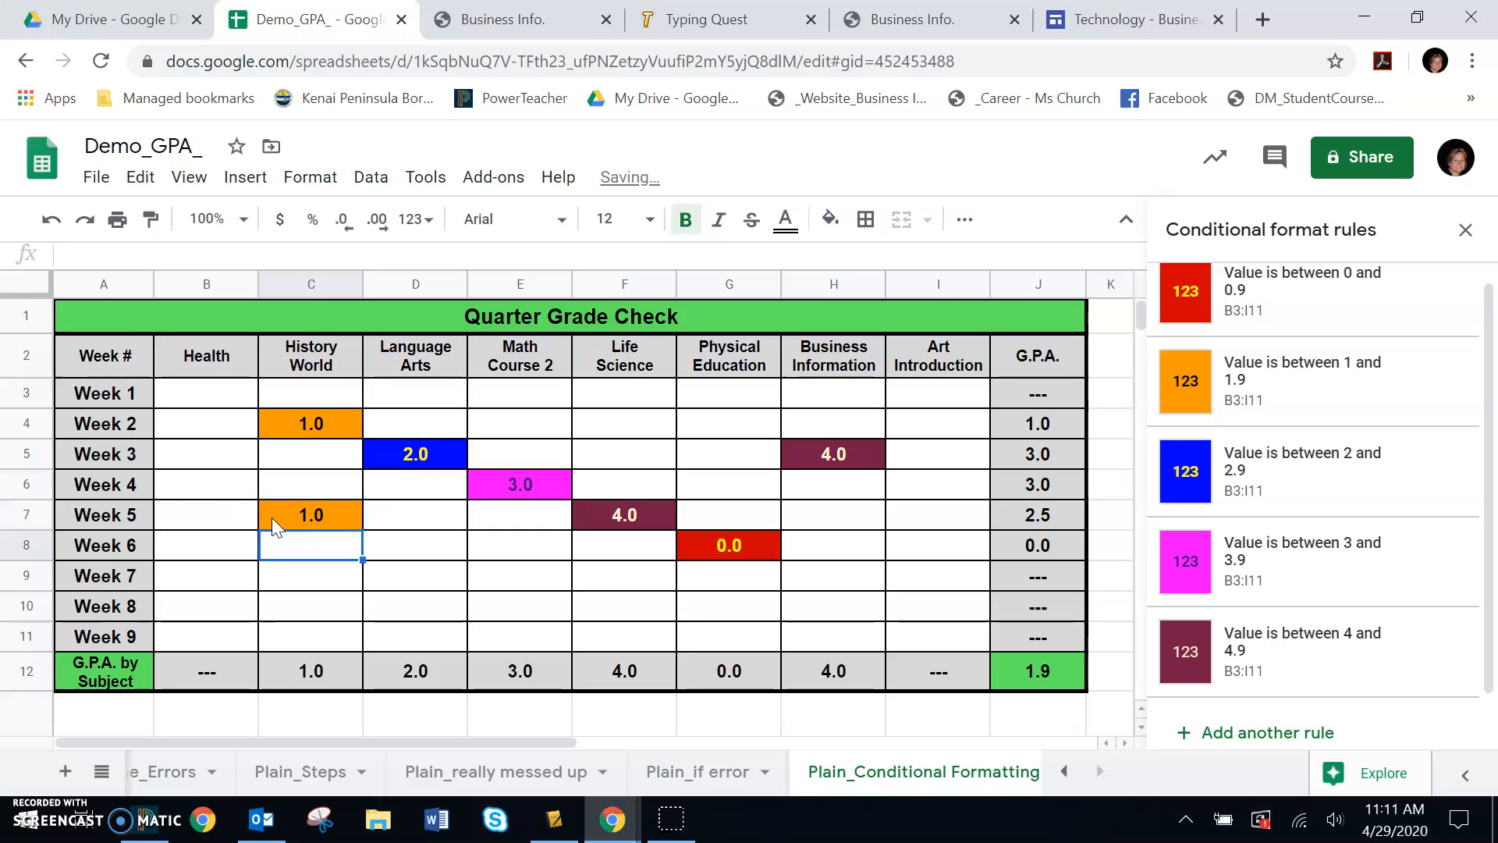
{"action": "left_click", "coordinate": [204, 516]}
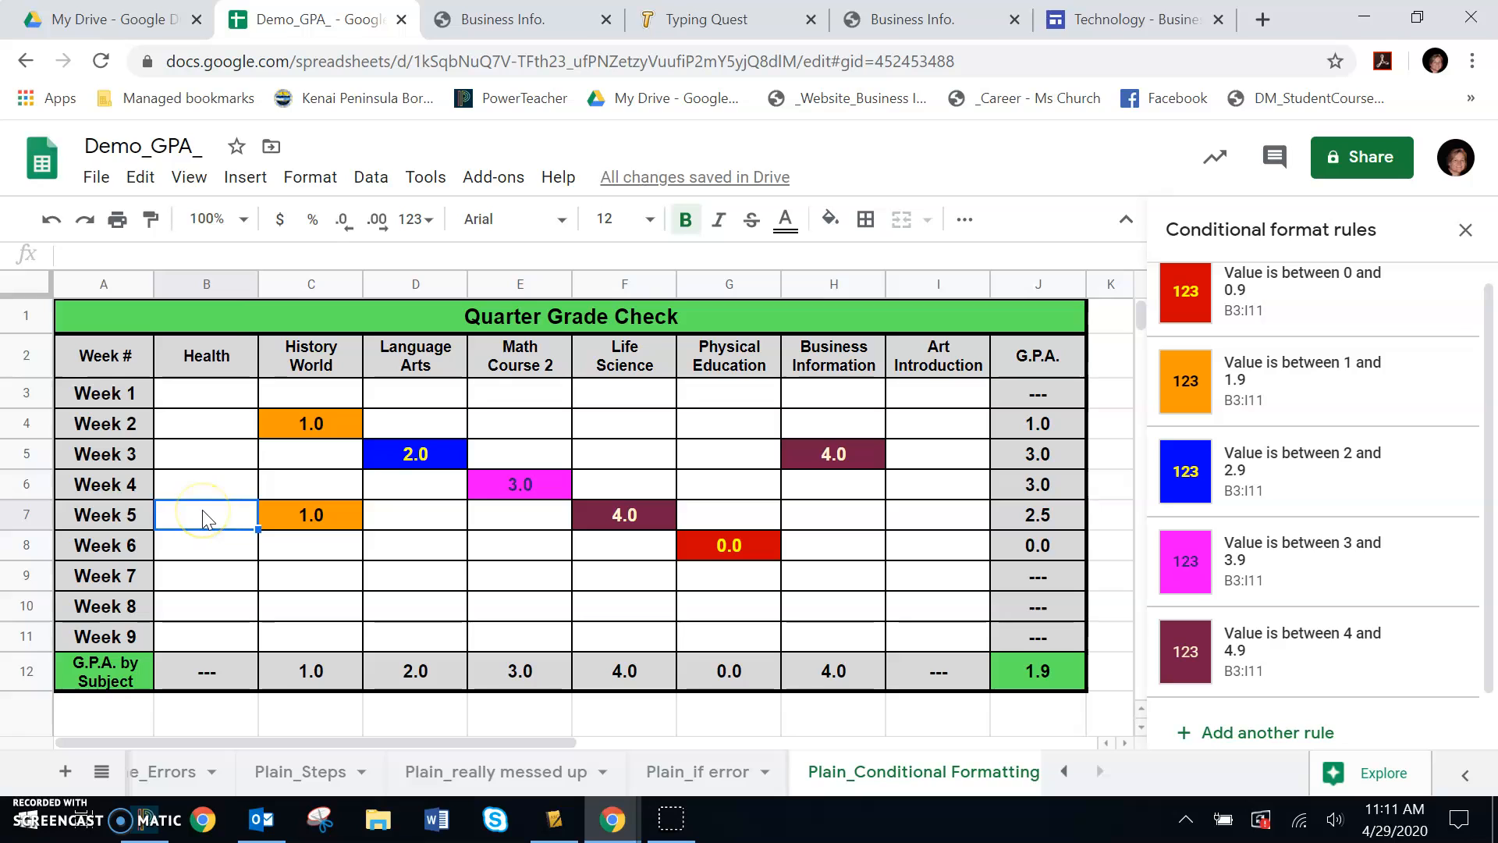
{"action": "type", "text": "3"}
{"action": "key", "text": "Return"}
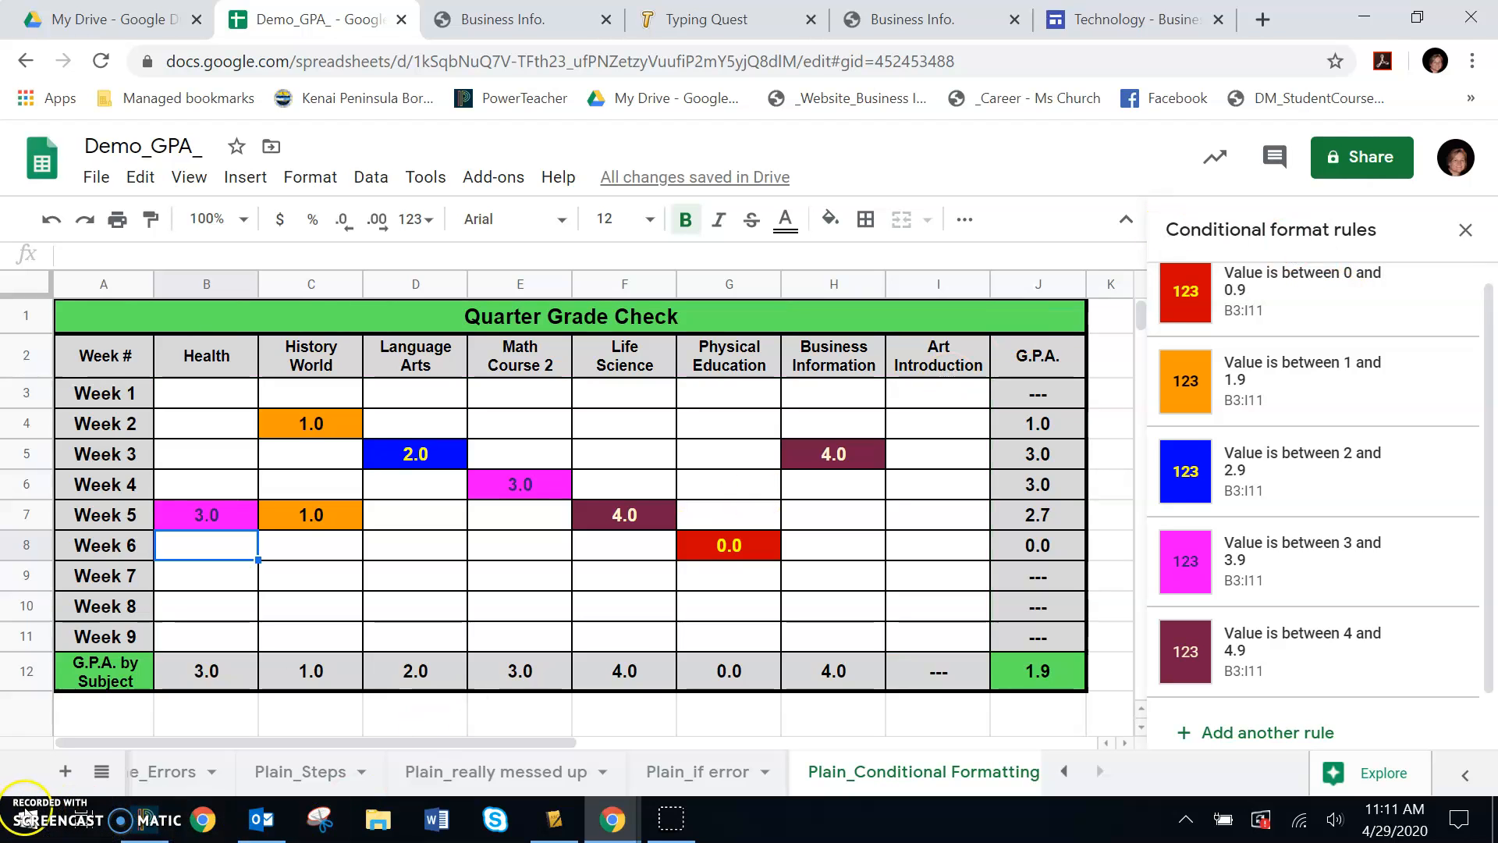
Step: Examine the condition types offered for a new conditional formatting rule, and cancel the rule without saving it
{"action": "left_click", "coordinate": [1256, 737]}
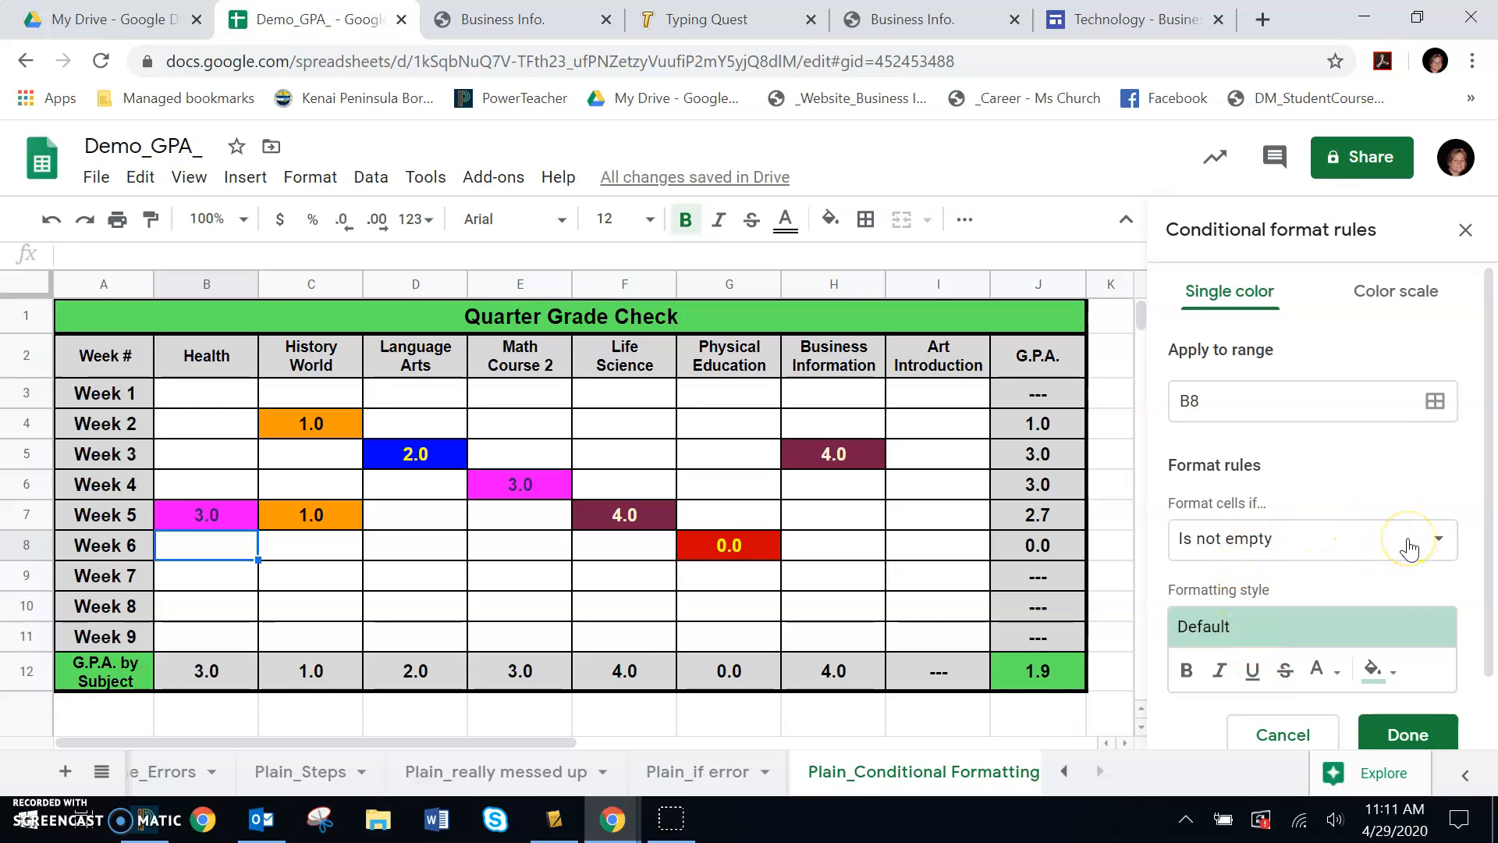
{"action": "left_click", "coordinate": [1297, 550]}
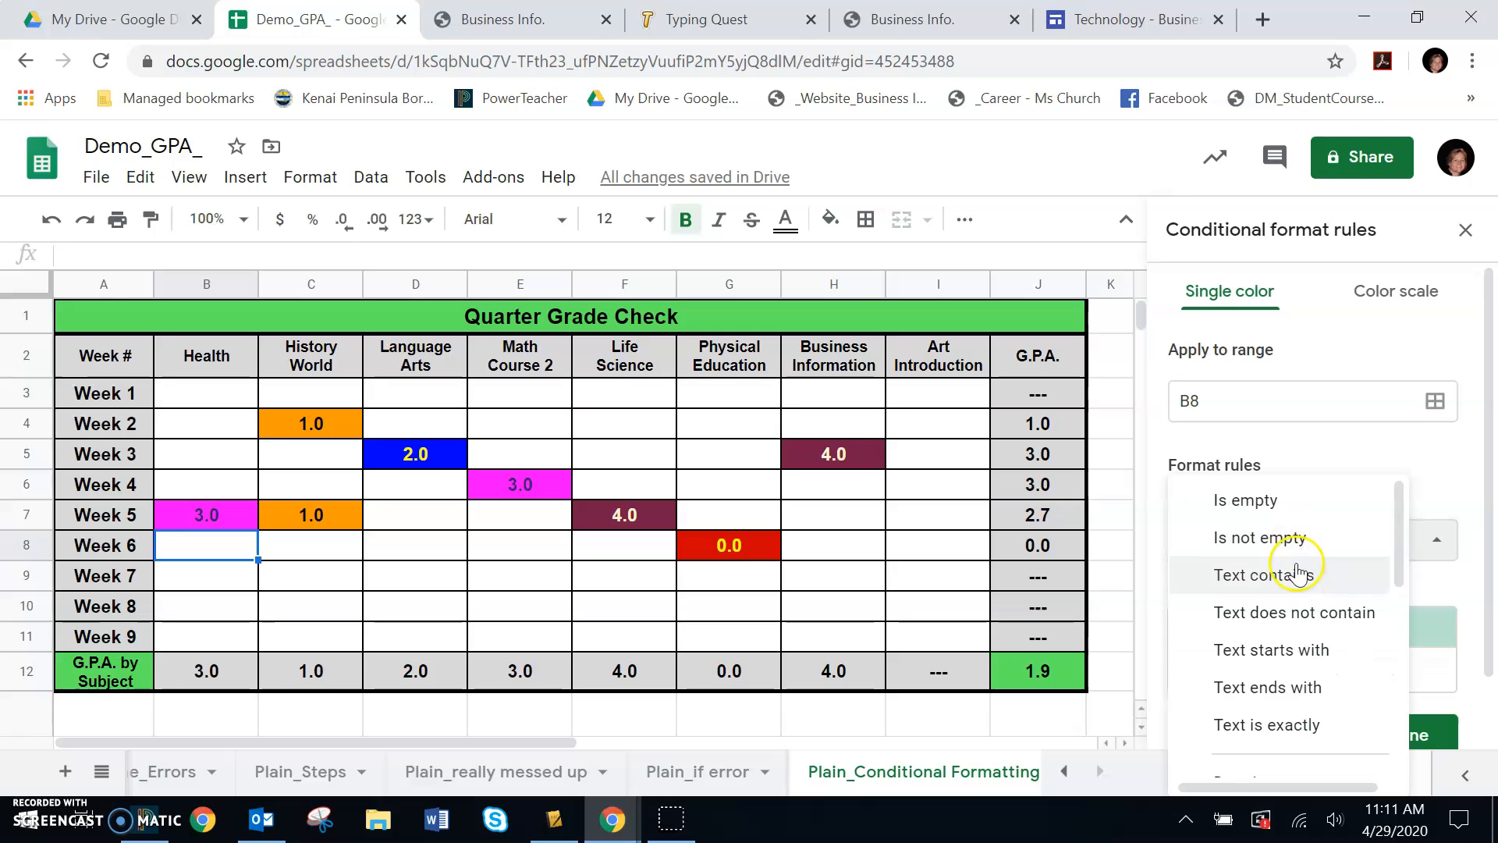
{"action": "scroll", "coordinate": [1297, 602], "scroll_direction": "down", "scroll_amount": 2}
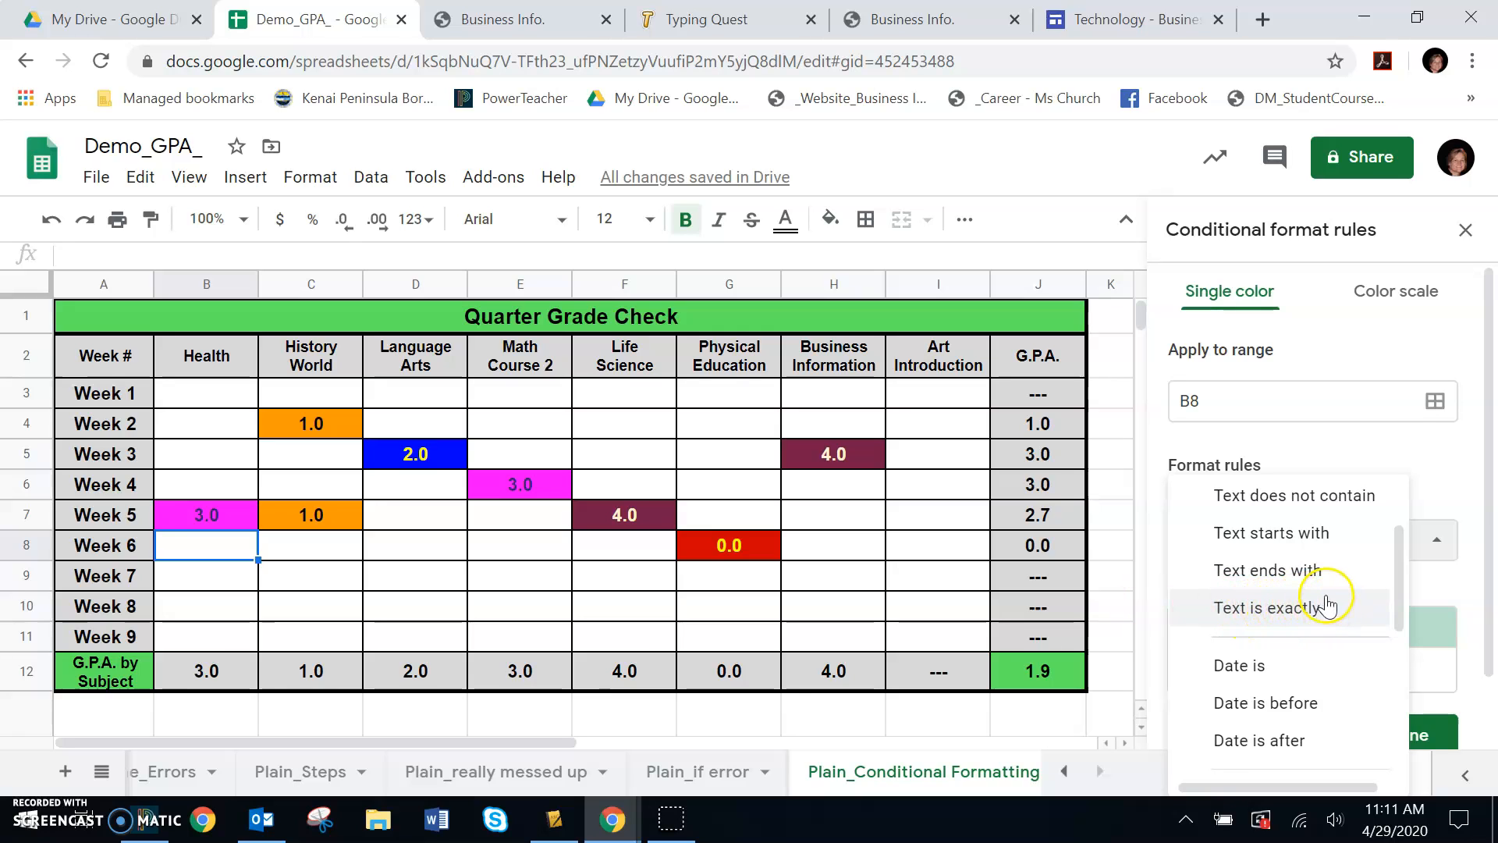
{"action": "scroll", "coordinate": [1314, 591], "scroll_direction": "up", "scroll_amount": 2}
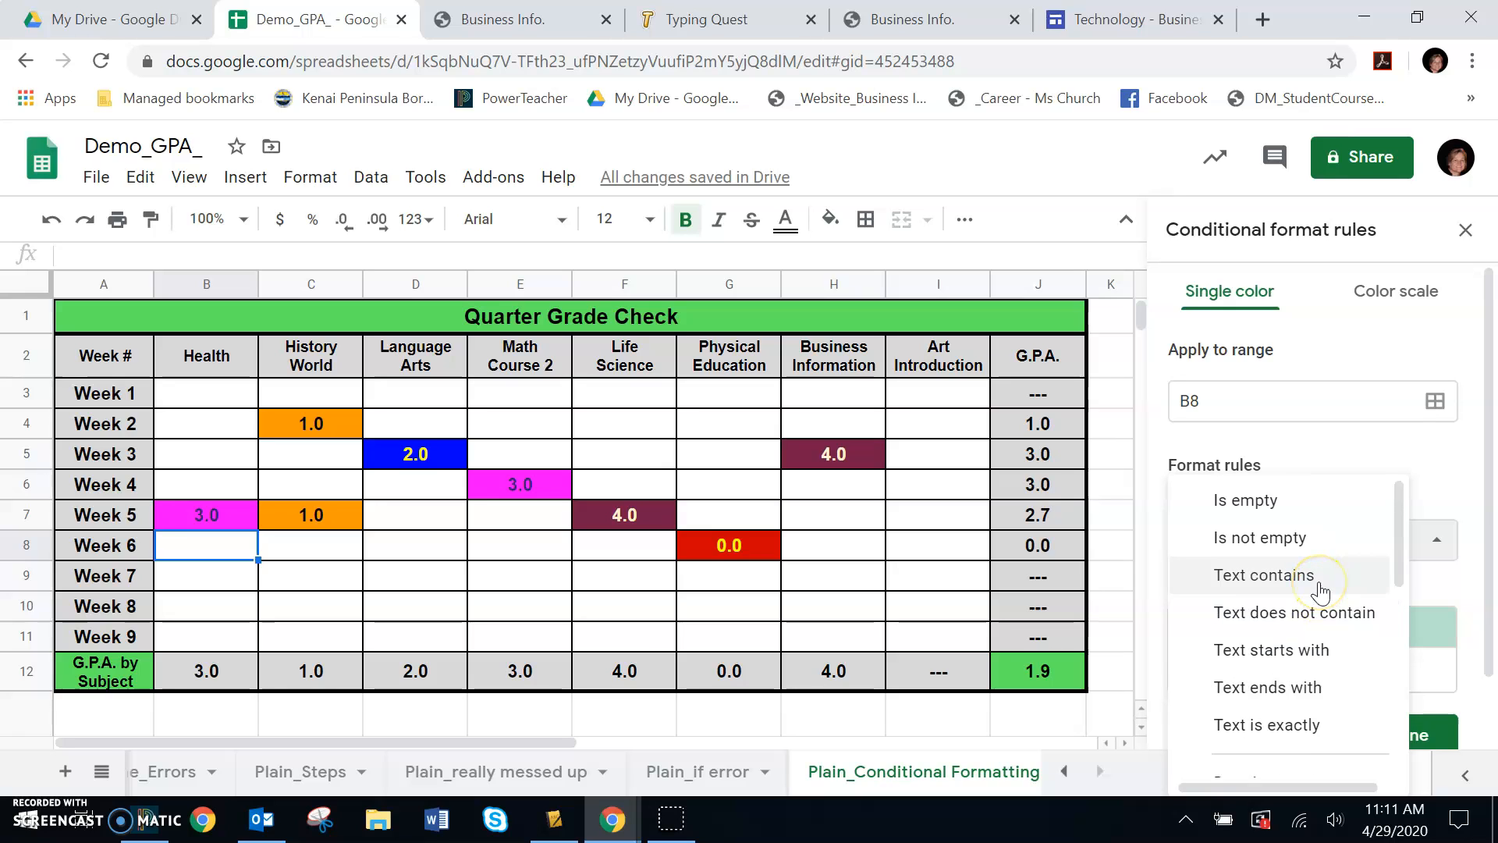
{"action": "scroll", "coordinate": [1321, 591], "scroll_direction": "down", "scroll_amount": 5}
{"action": "scroll", "coordinate": [1321, 592], "scroll_direction": "down", "scroll_amount": 2}
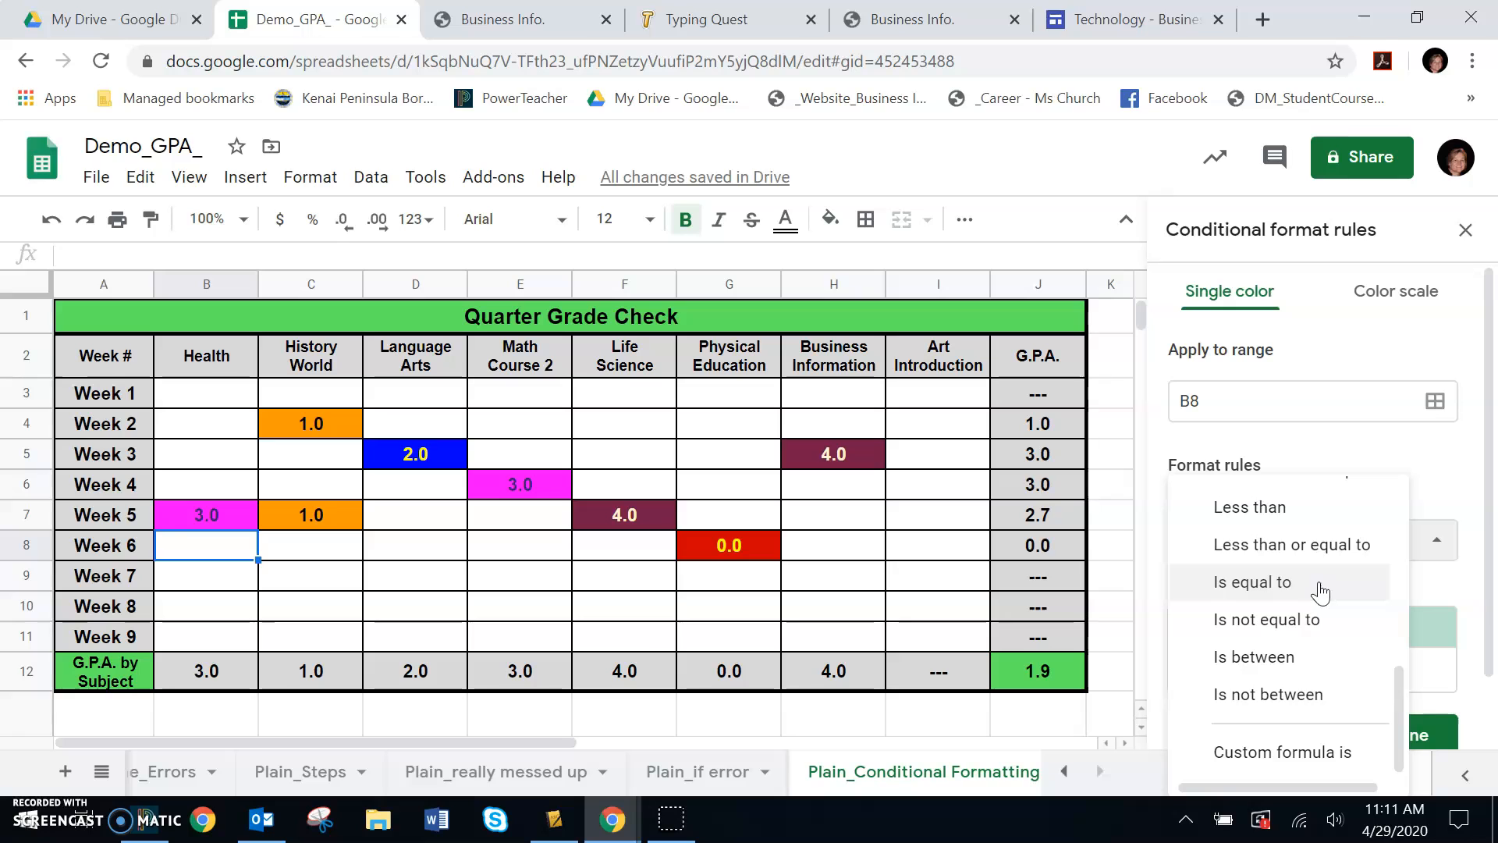
{"action": "scroll", "coordinate": [1320, 591], "scroll_direction": "up", "scroll_amount": 5}
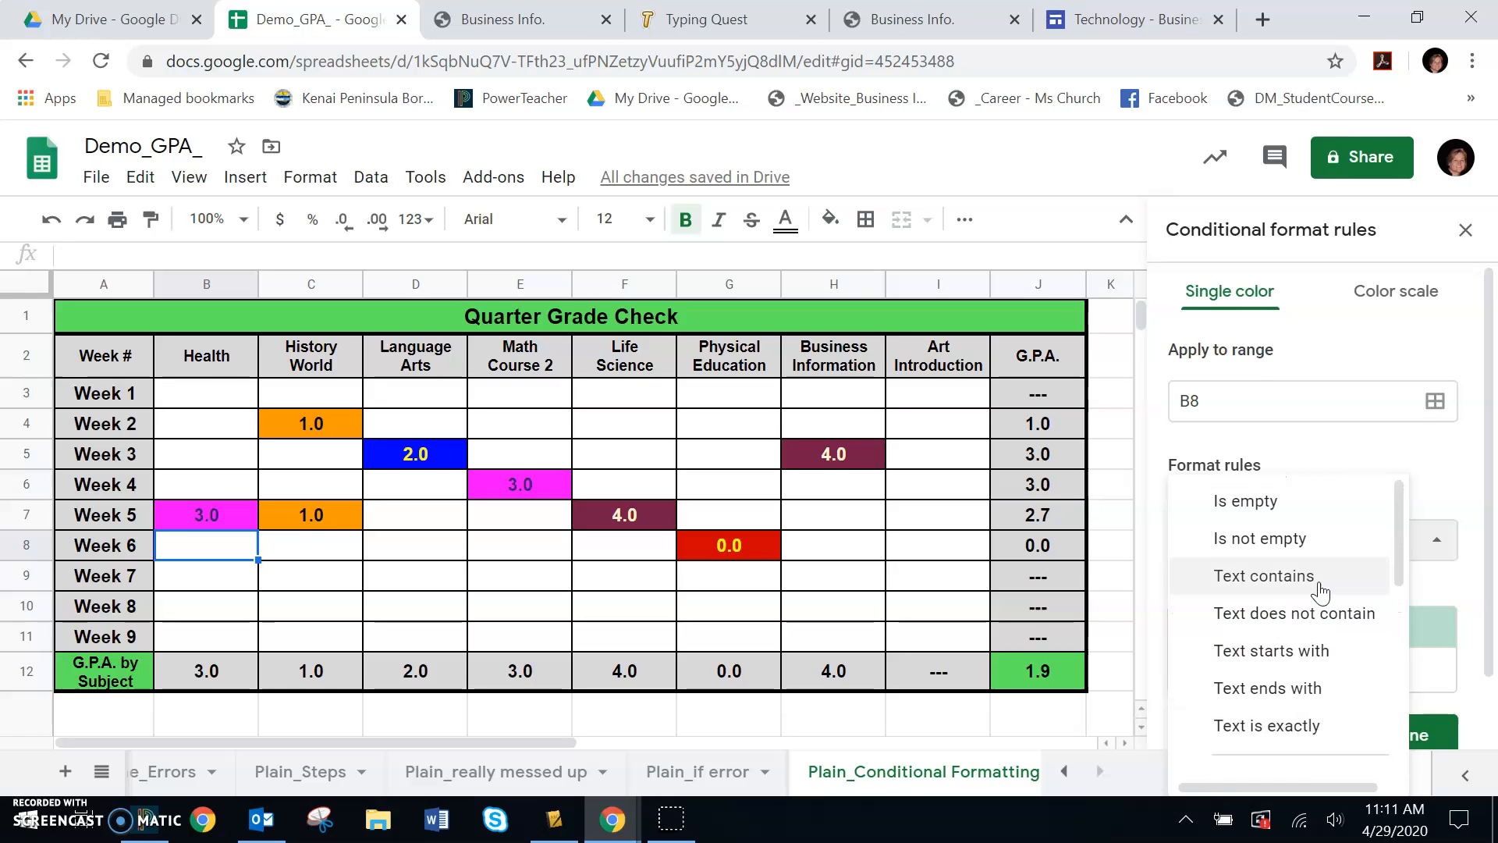
{"action": "left_click", "coordinate": [290, 725]}
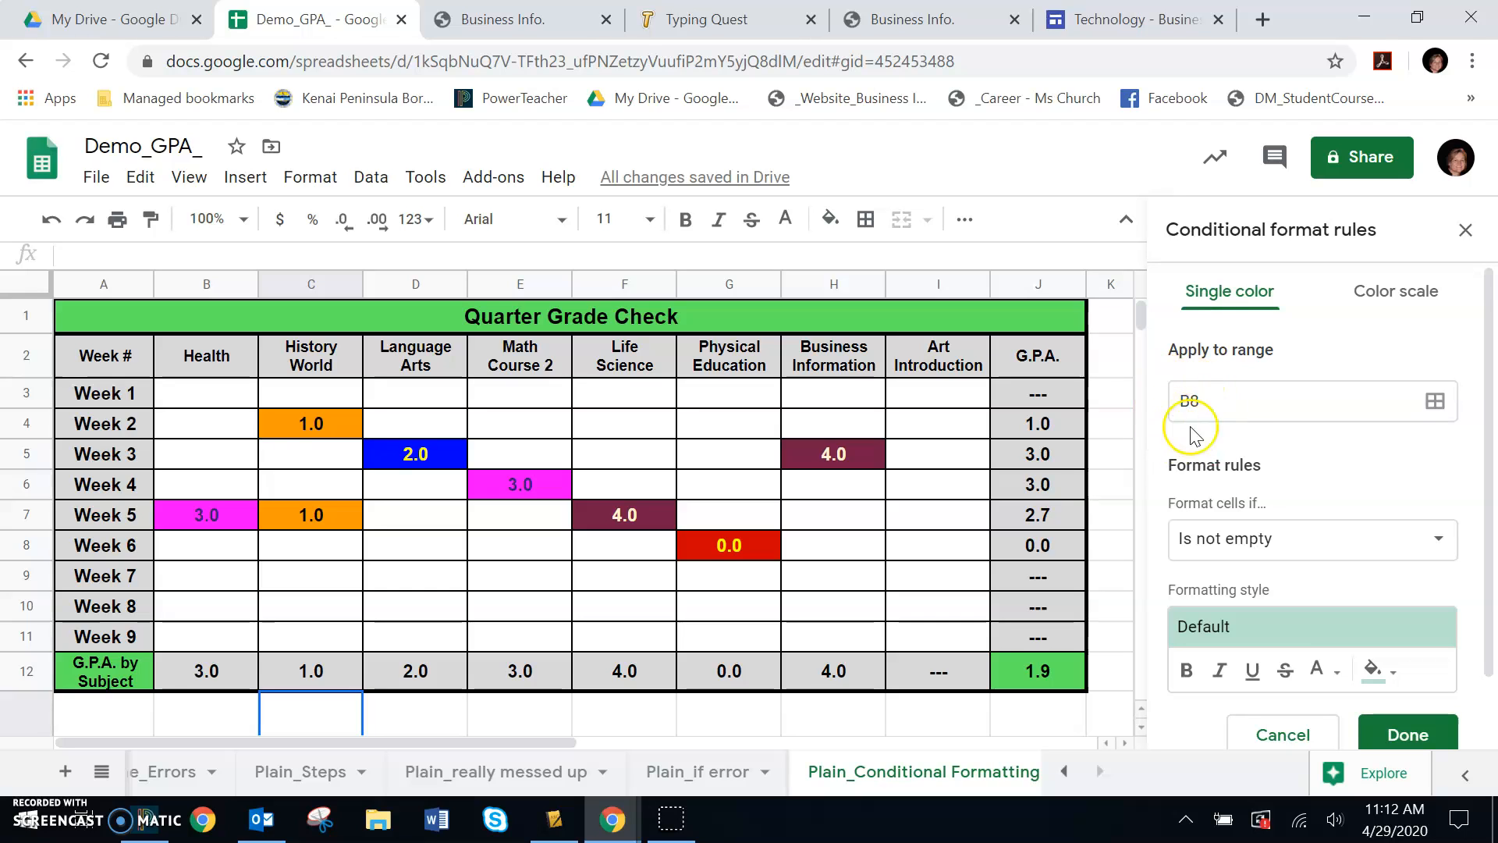
{"action": "left_click", "coordinate": [1278, 738]}
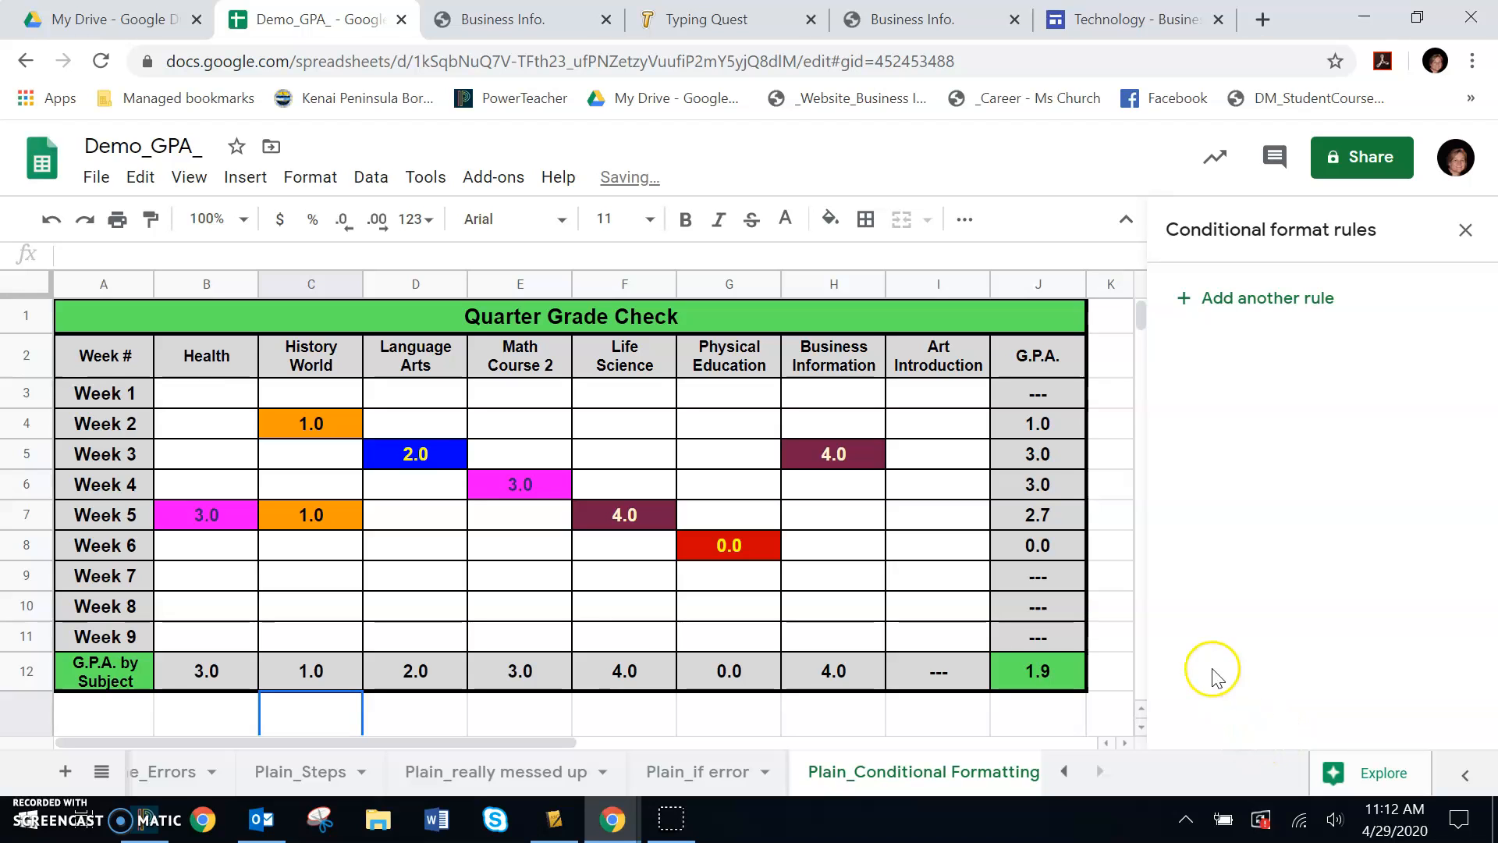
Step: Open the Check in Week 4 (Responses) spreadsheet from Google Drive and examine the color coding in its two elective columns
{"action": "left_click", "coordinate": [109, 22]}
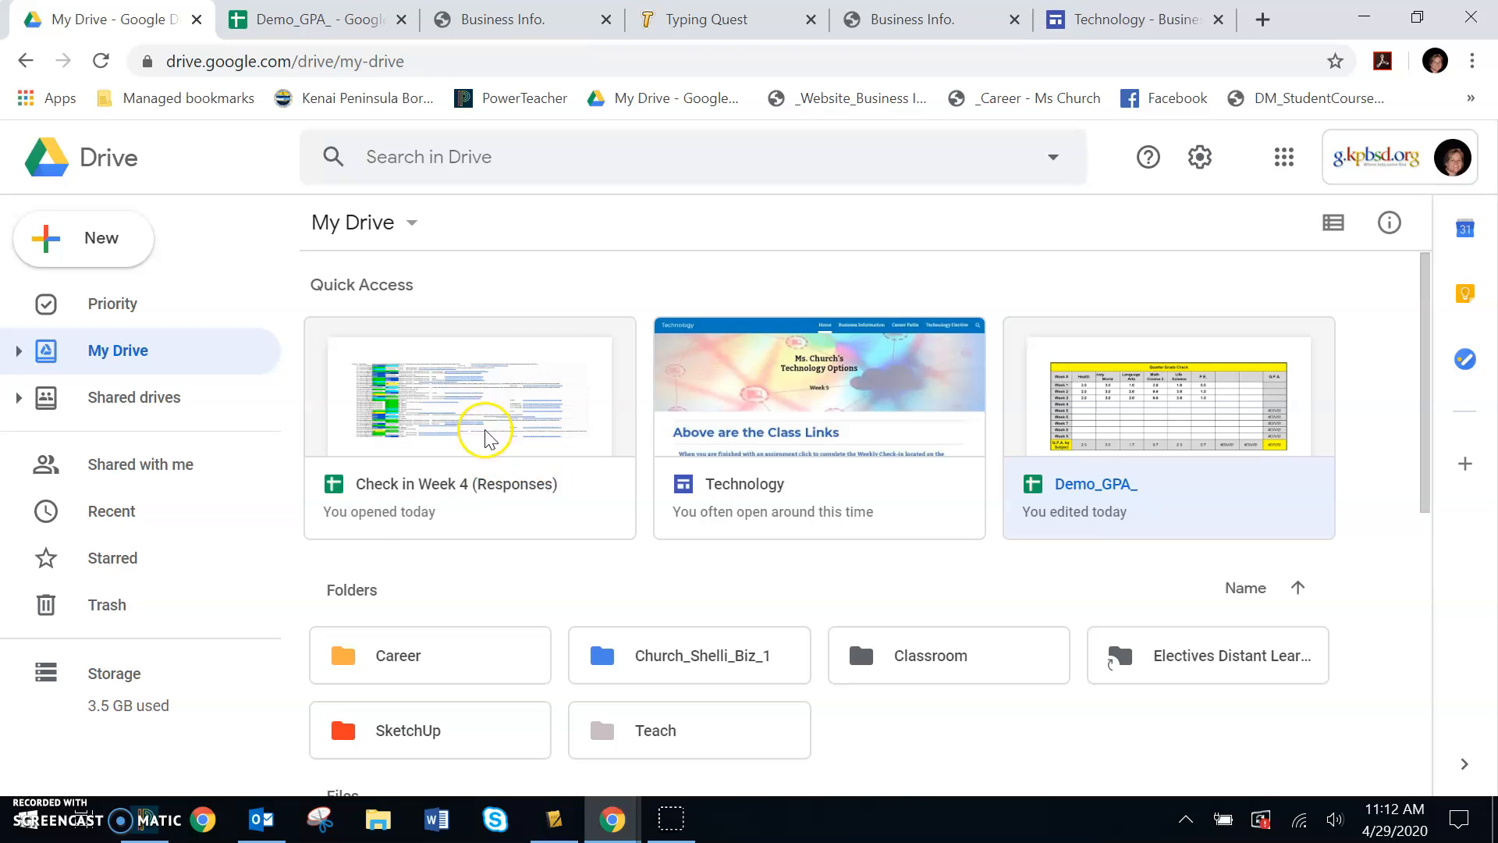
{"action": "double_click", "coordinate": [485, 439]}
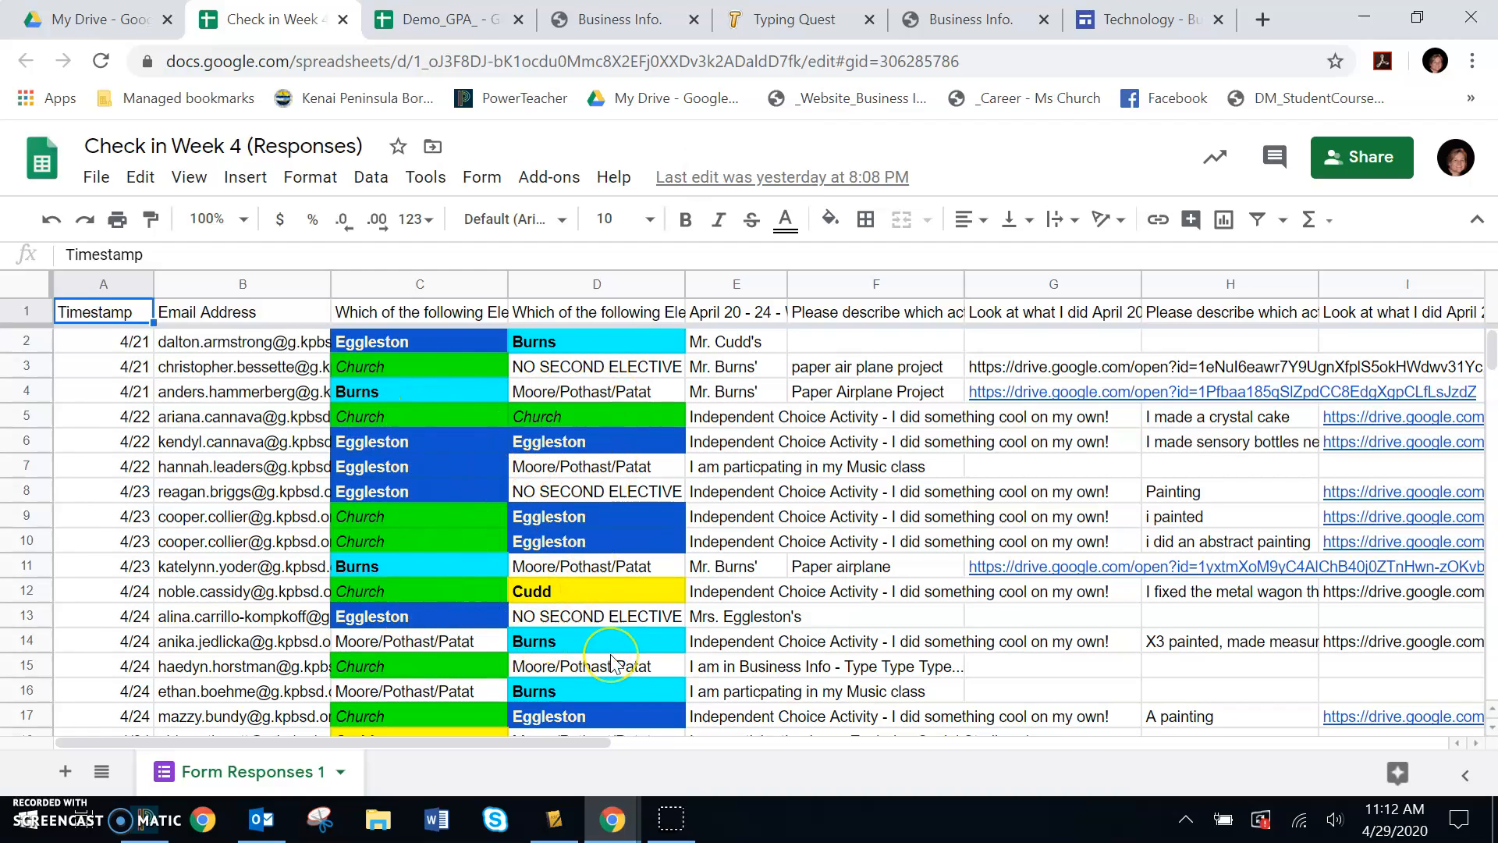
{"action": "scroll", "coordinate": [611, 657], "scroll_direction": "down", "scroll_amount": 3}
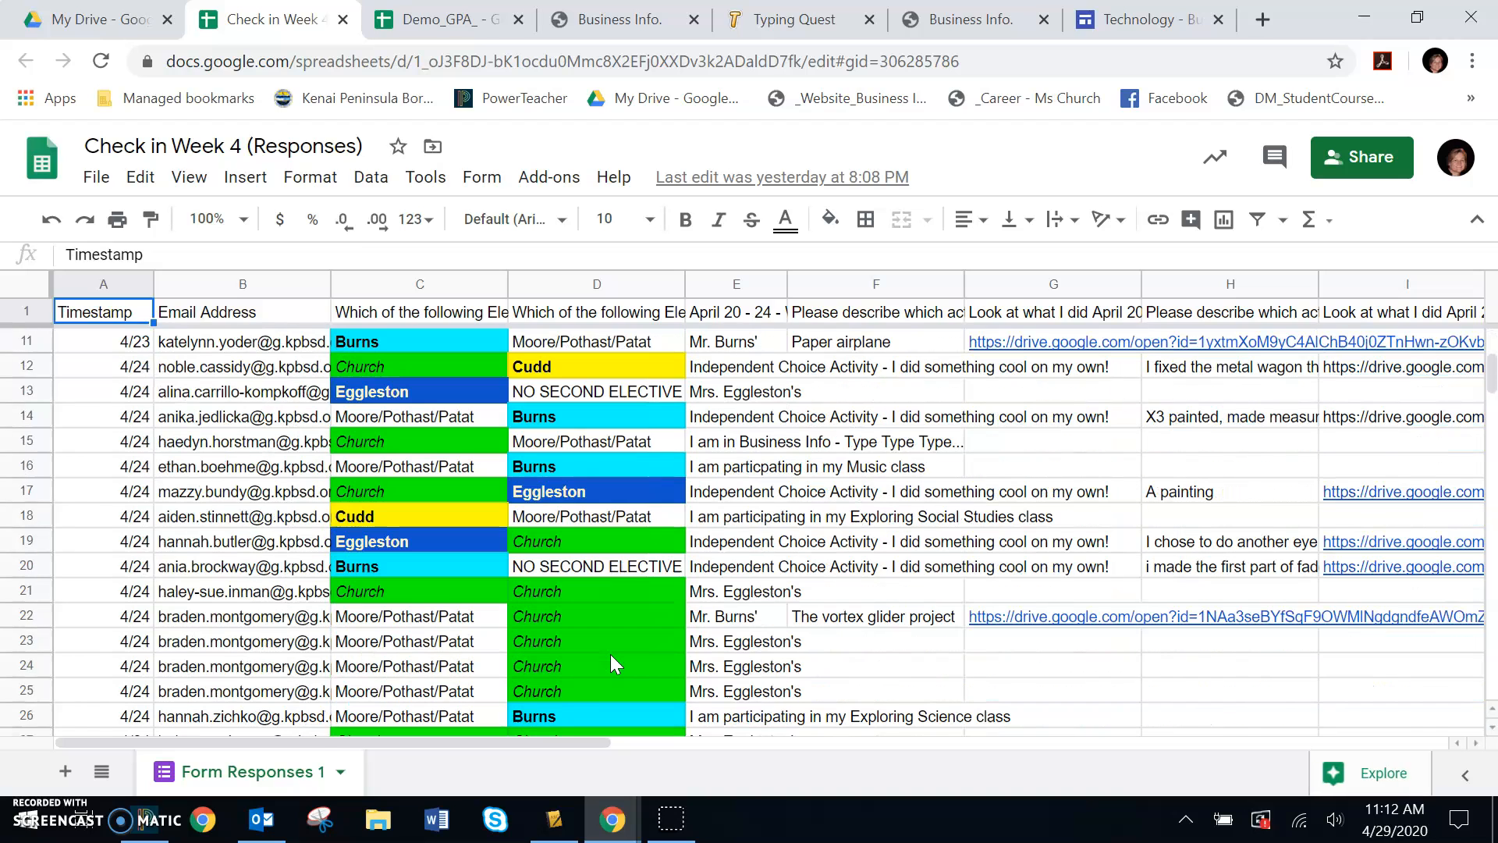
{"action": "scroll", "coordinate": [615, 663], "scroll_direction": "down", "scroll_amount": 2}
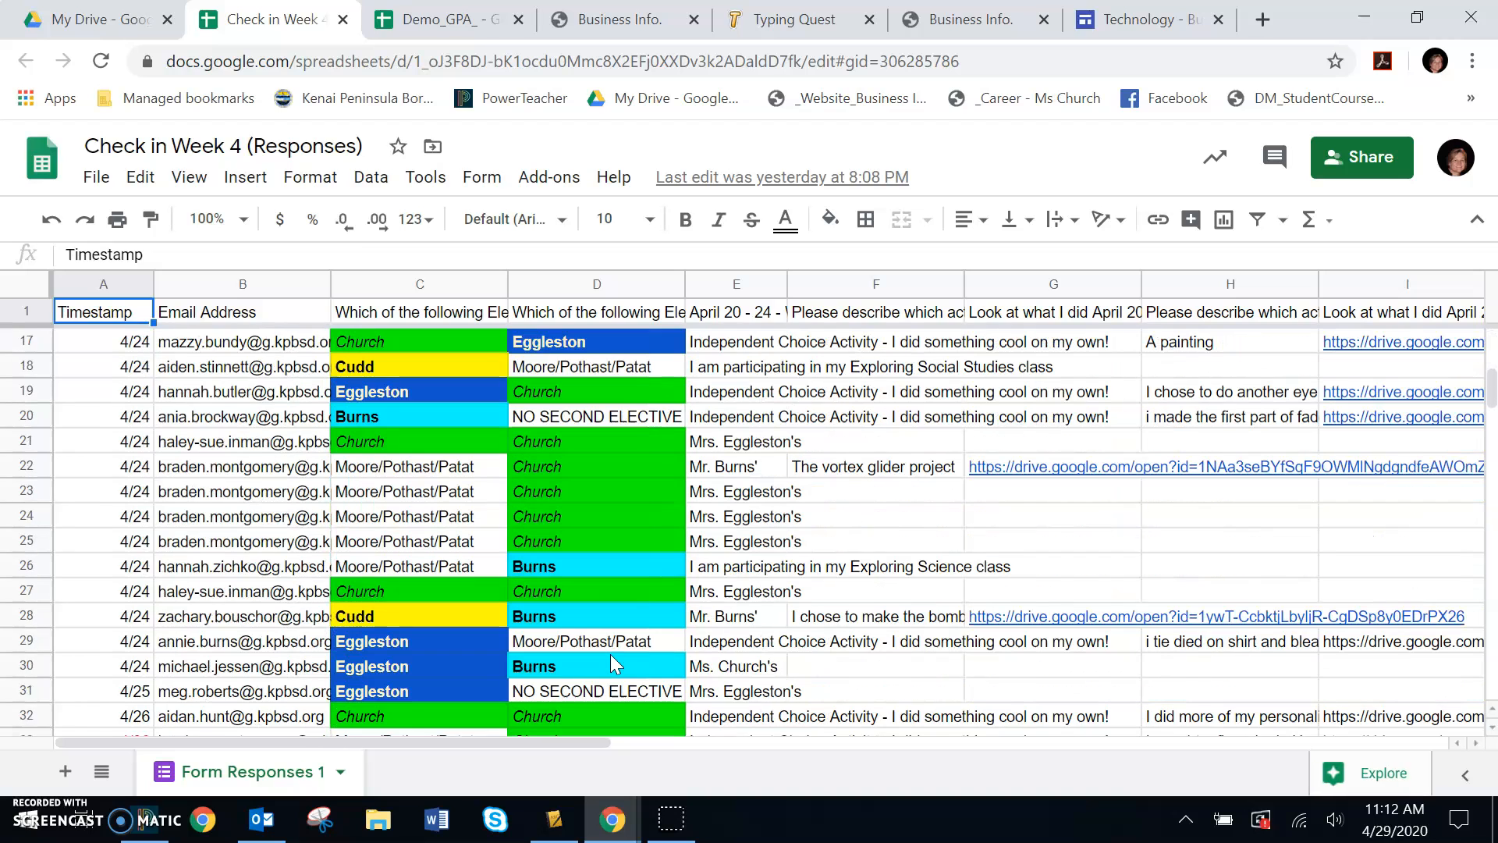
{"action": "scroll", "coordinate": [611, 663], "scroll_direction": "down", "scroll_amount": 1}
{"action": "scroll", "coordinate": [611, 663], "scroll_direction": "down", "scroll_amount": 1}
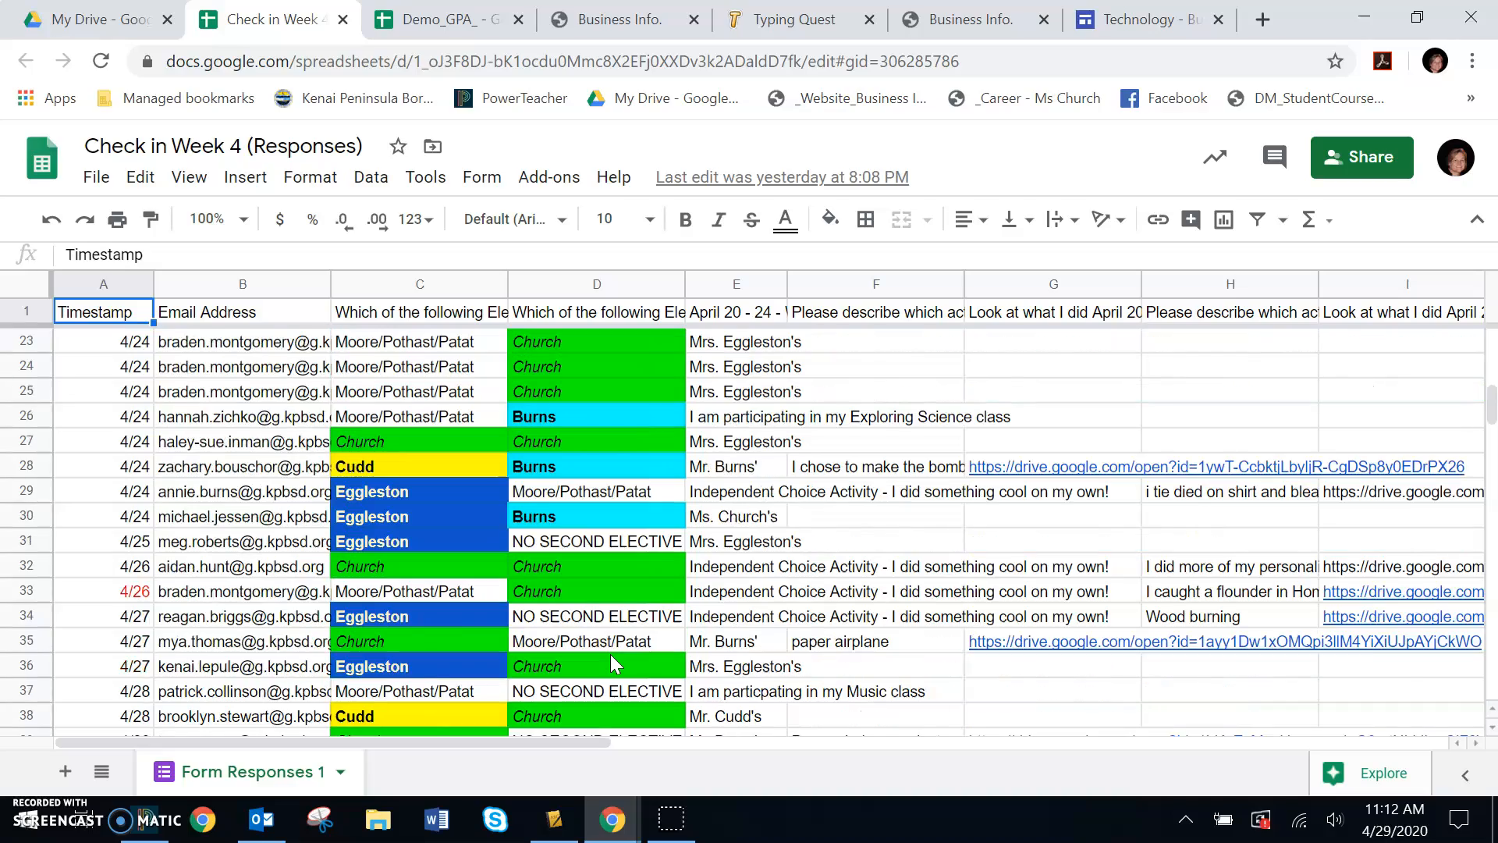
{"action": "scroll", "coordinate": [613, 664], "scroll_direction": "down", "scroll_amount": 2}
{"action": "scroll", "coordinate": [615, 664], "scroll_direction": "up", "scroll_amount": 7}
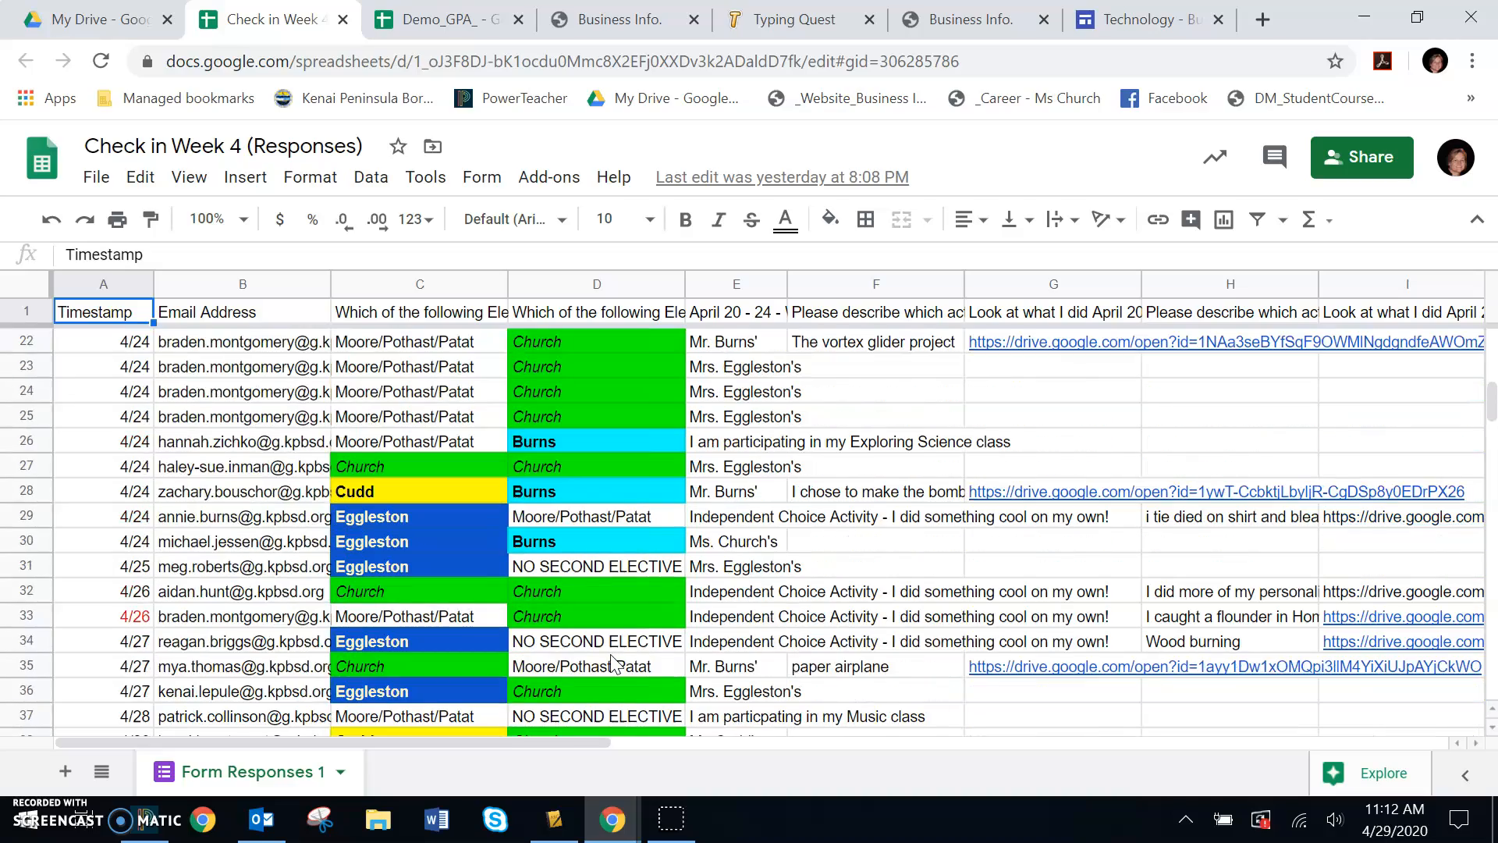
{"action": "scroll", "coordinate": [615, 665], "scroll_direction": "up", "scroll_amount": 2}
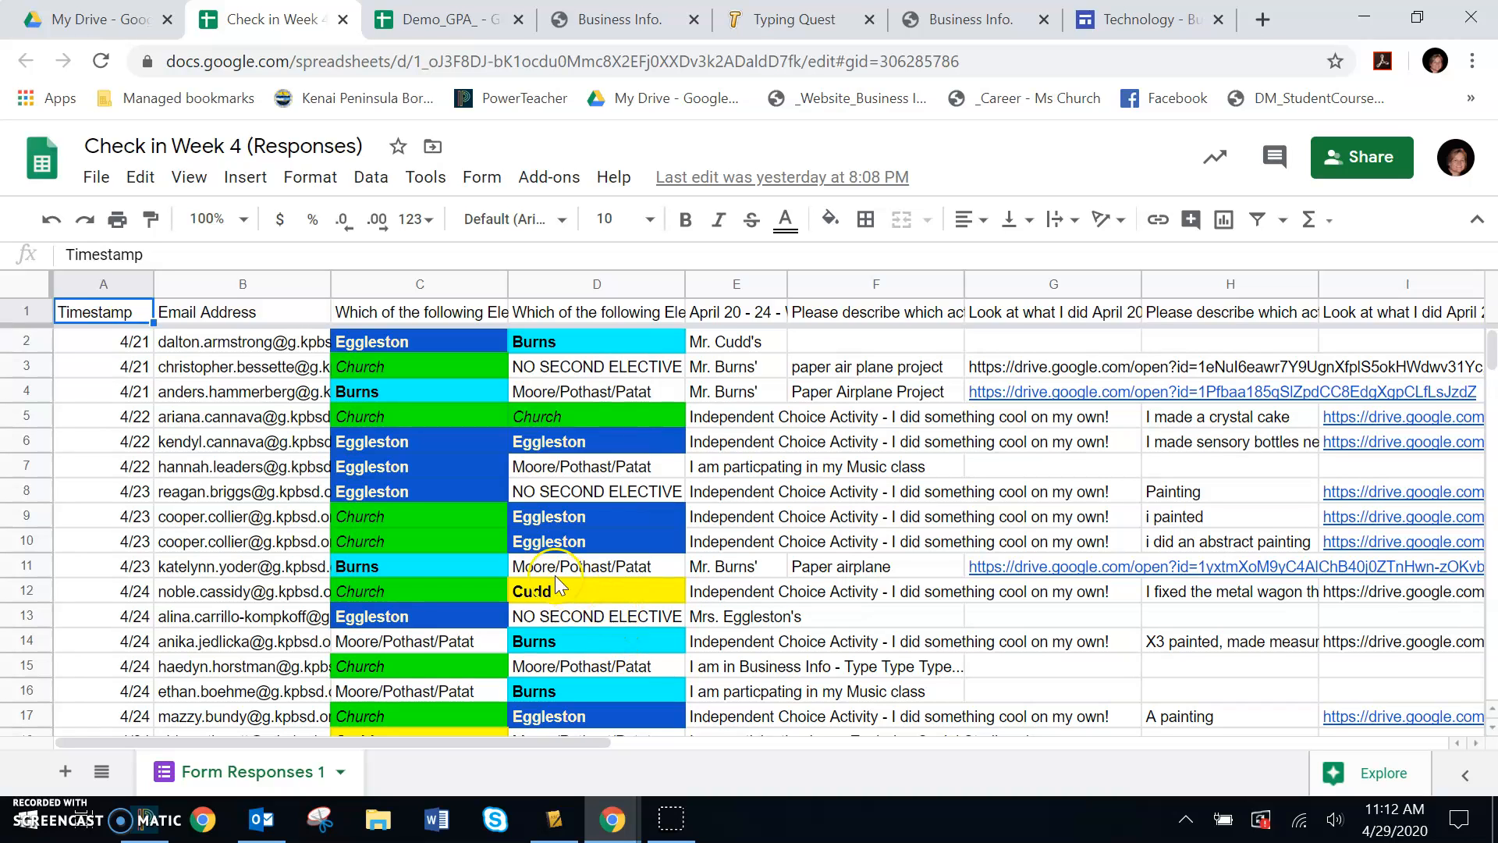
Step: Review the conditional formatting rules for the whole responses sheet against the colored elective cells, and close the rules
{"action": "left_click", "coordinate": [17, 288]}
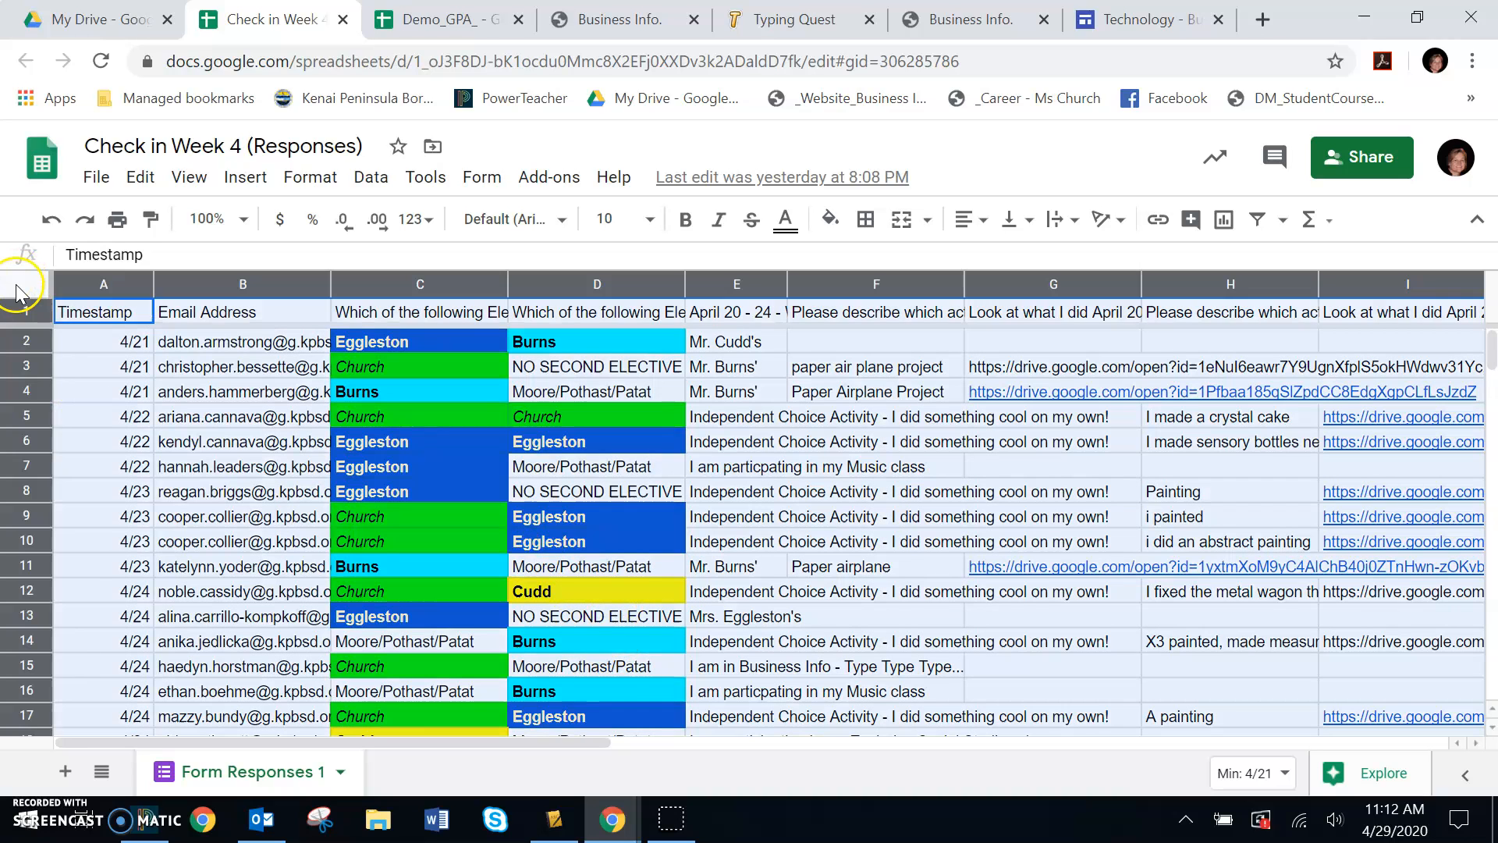
{"action": "left_click", "coordinate": [299, 185]}
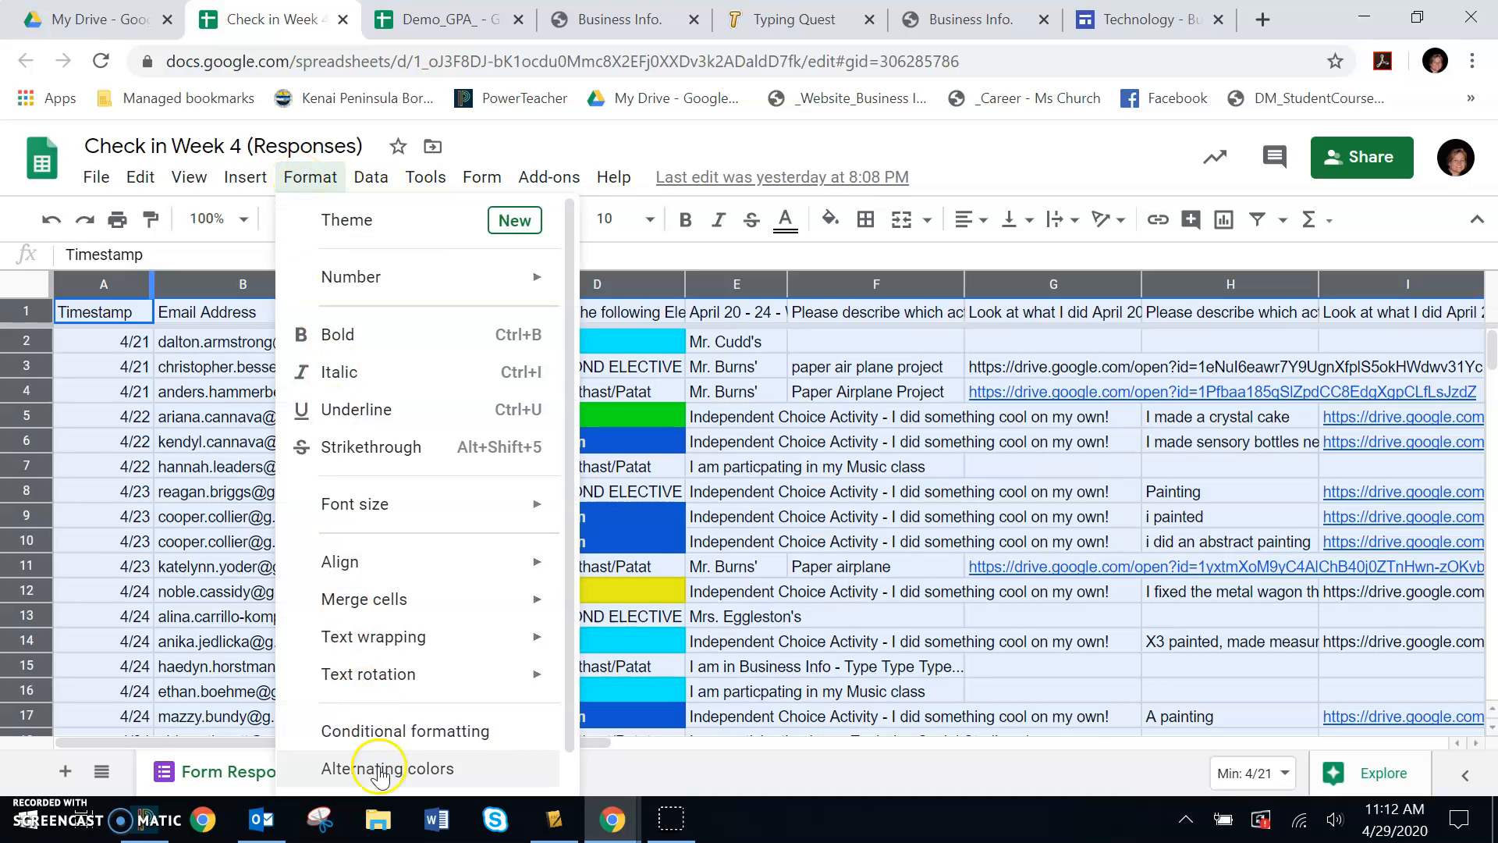
{"action": "left_click", "coordinate": [386, 730]}
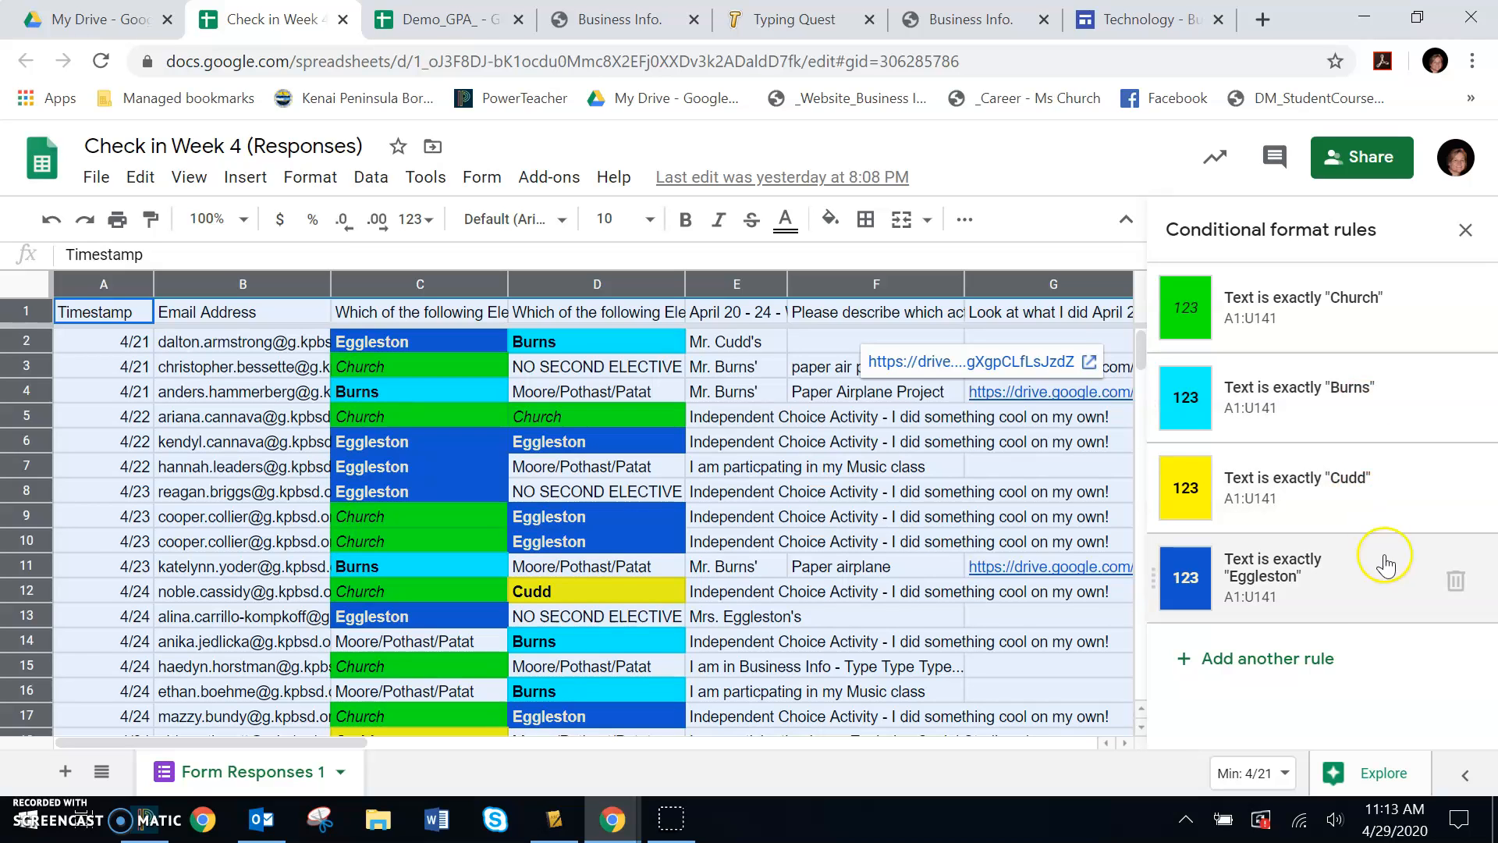
{"action": "left_click", "coordinate": [1334, 585]}
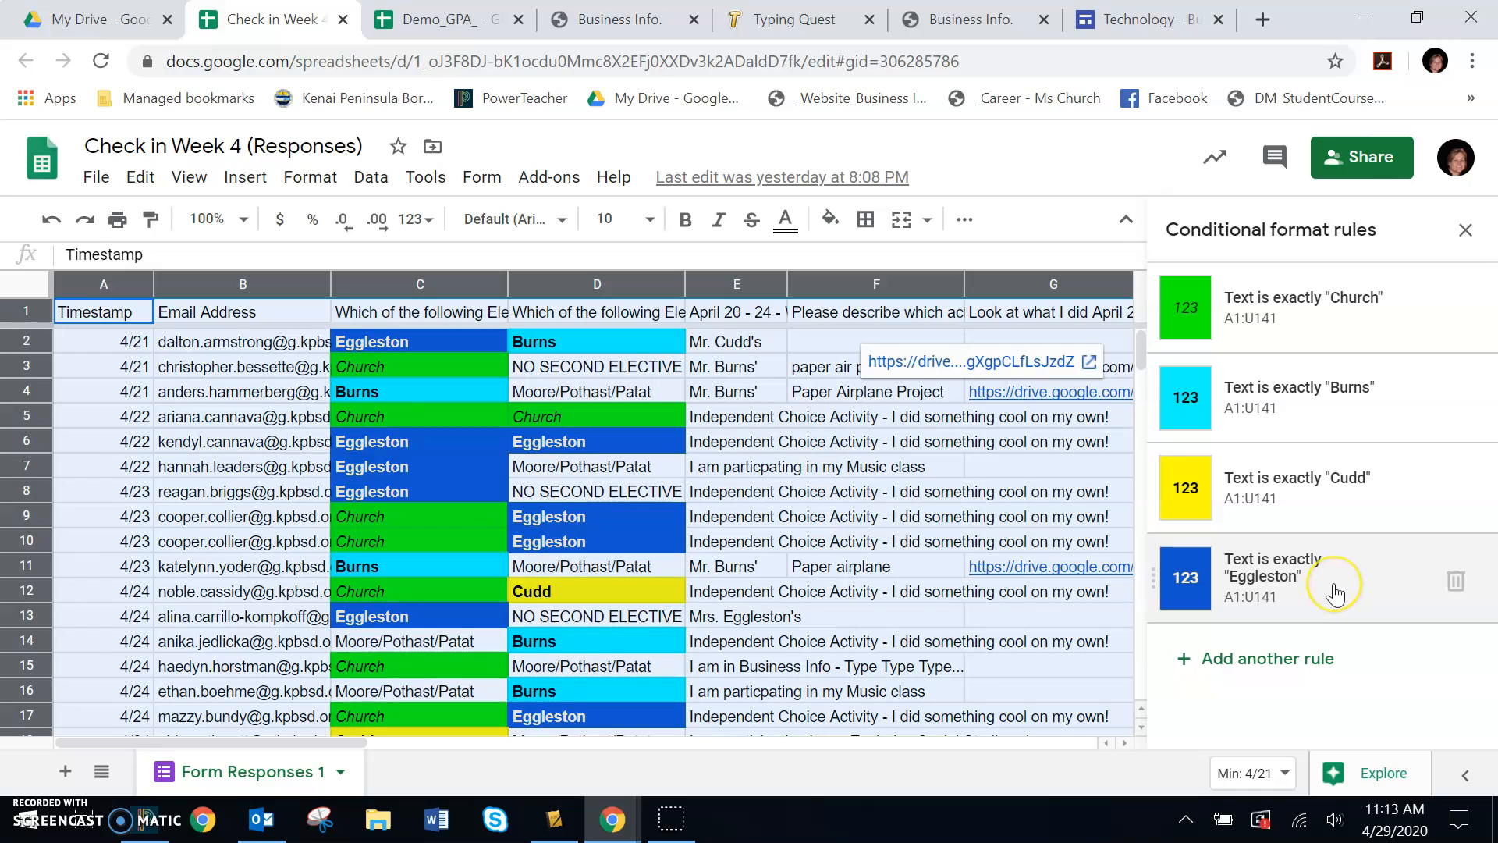
{"action": "left_click", "coordinate": [1244, 593]}
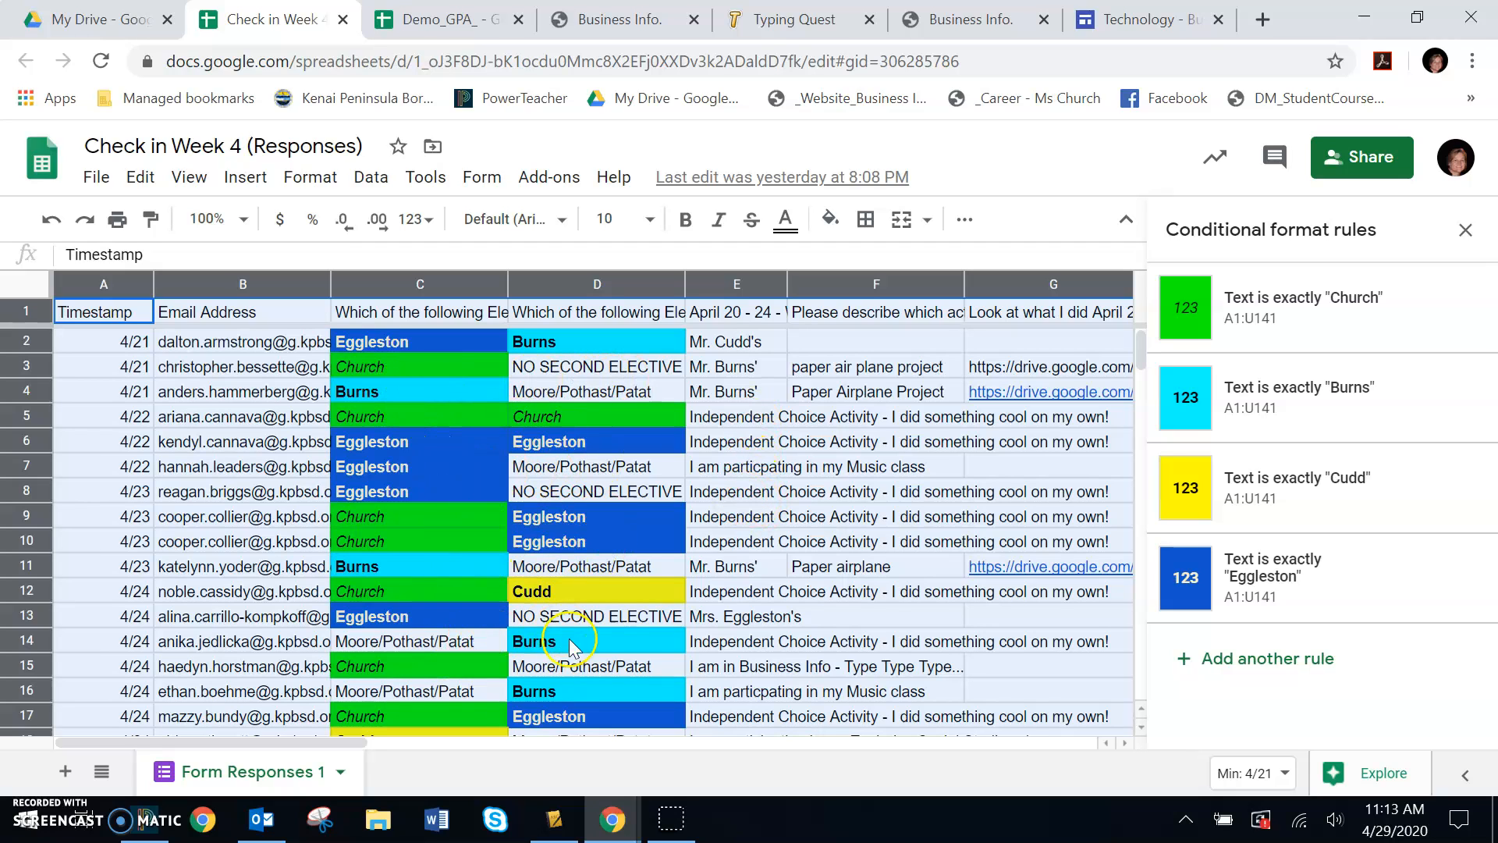
{"action": "scroll", "coordinate": [453, 699], "scroll_direction": "down", "scroll_amount": 2}
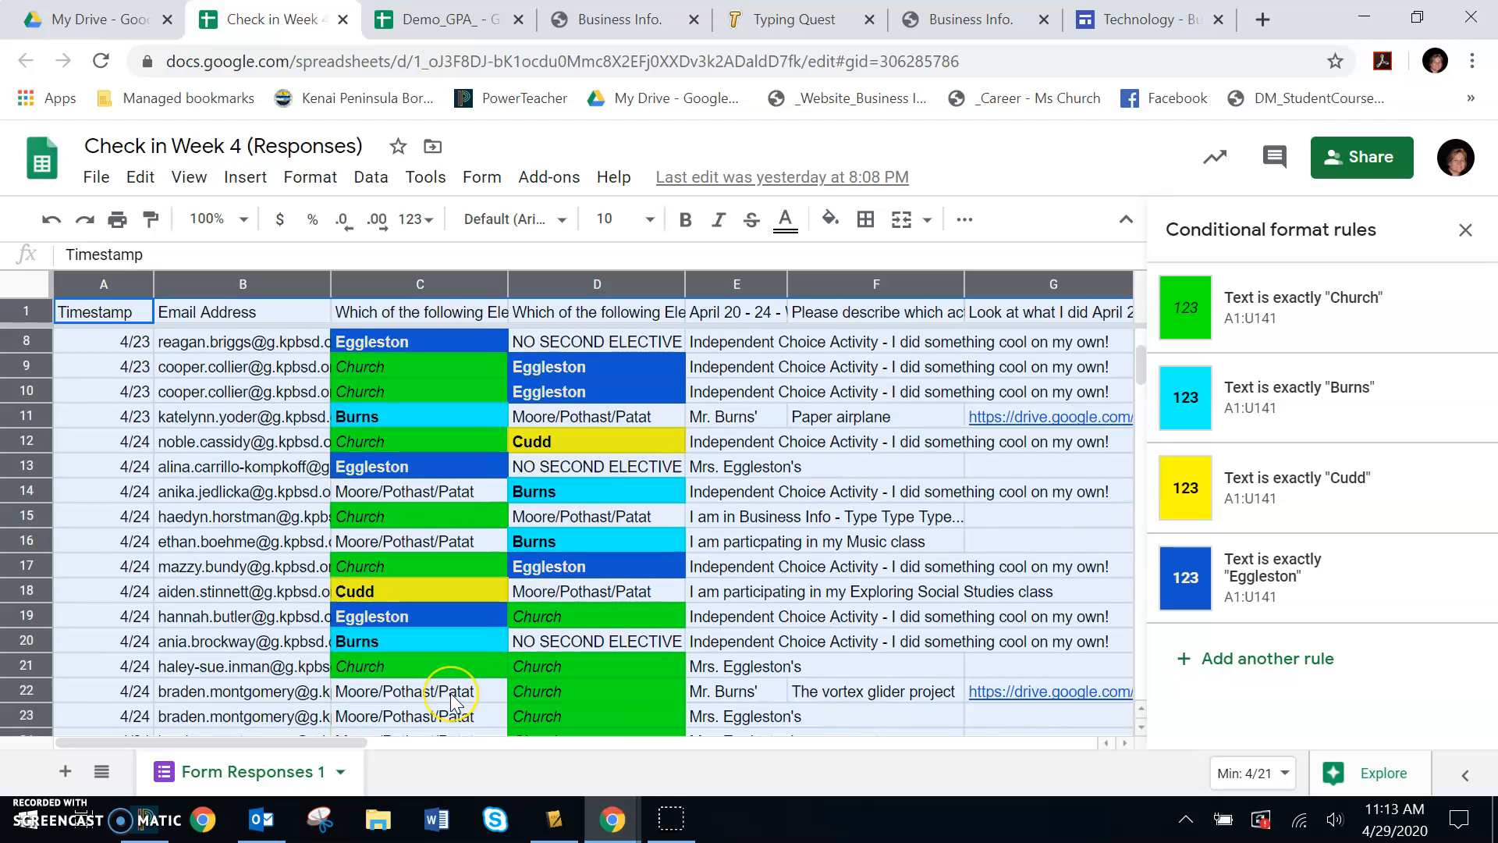
{"action": "scroll", "coordinate": [452, 700], "scroll_direction": "down", "scroll_amount": 1}
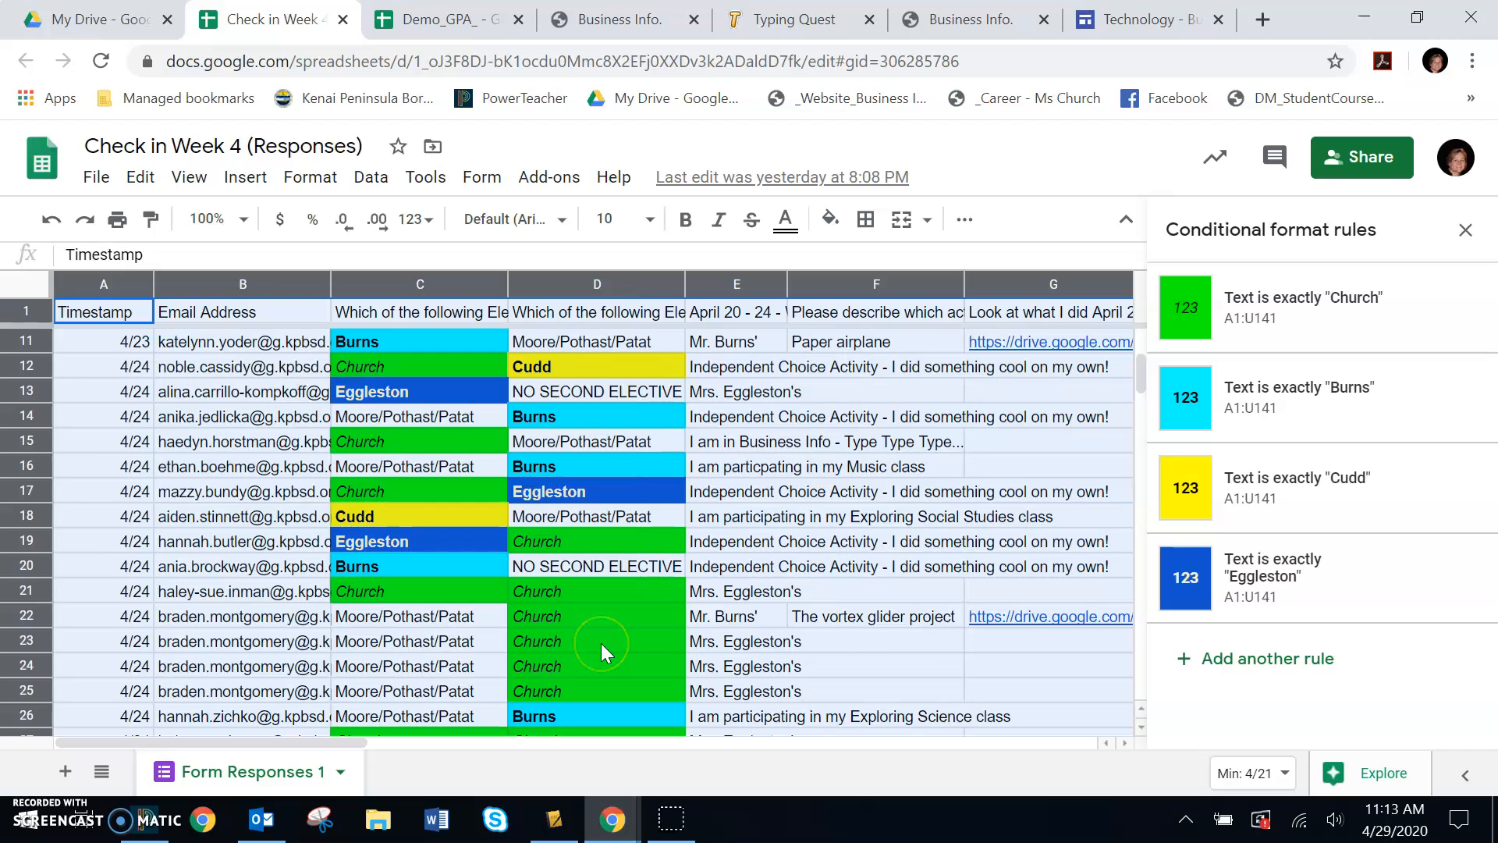
{"action": "scroll", "coordinate": [601, 643], "scroll_direction": "up", "scroll_amount": 3}
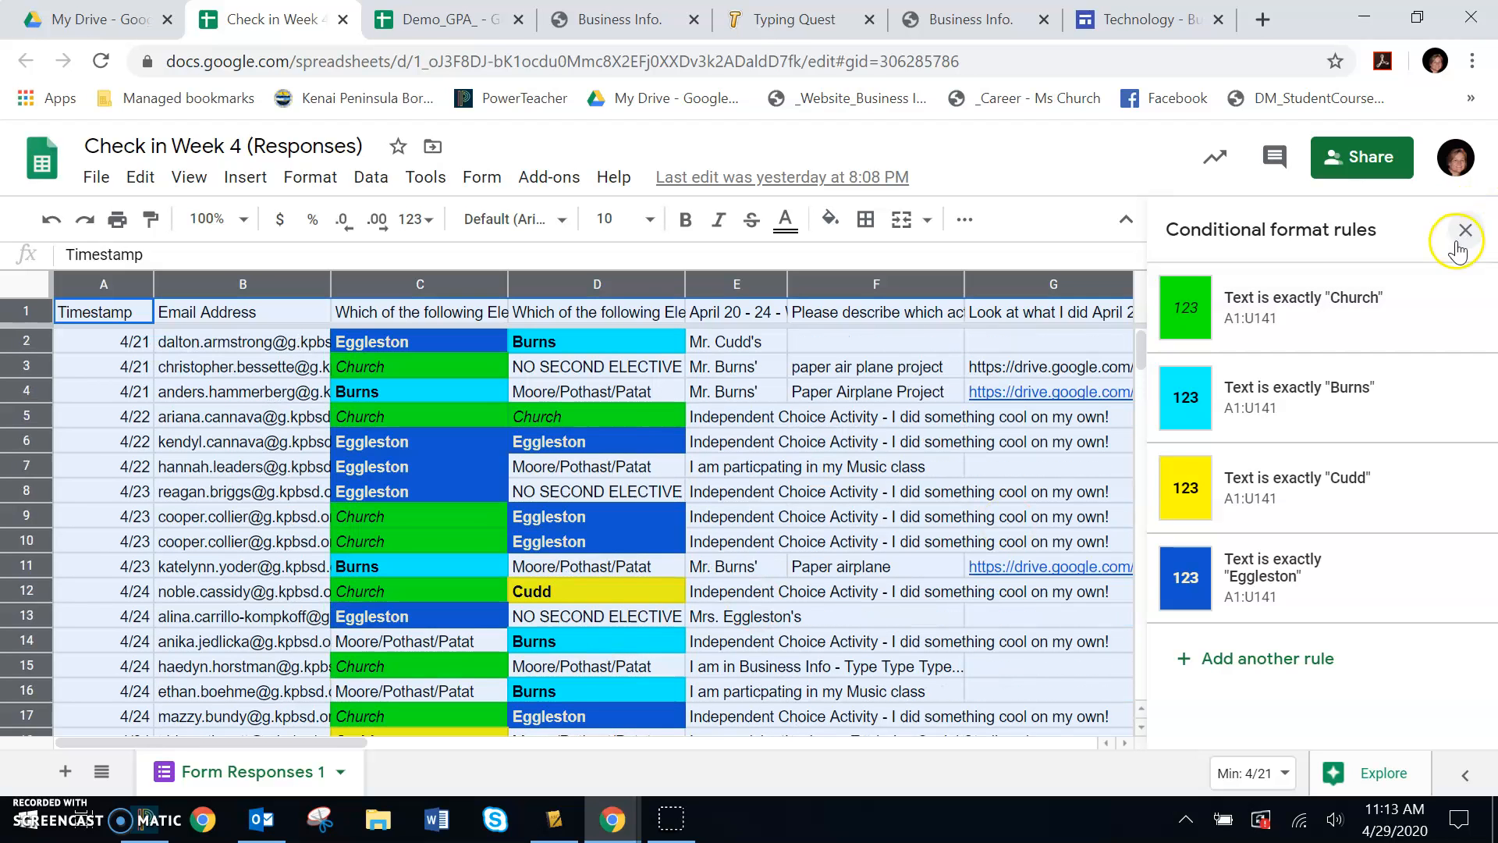
{"action": "left_click", "coordinate": [1465, 232]}
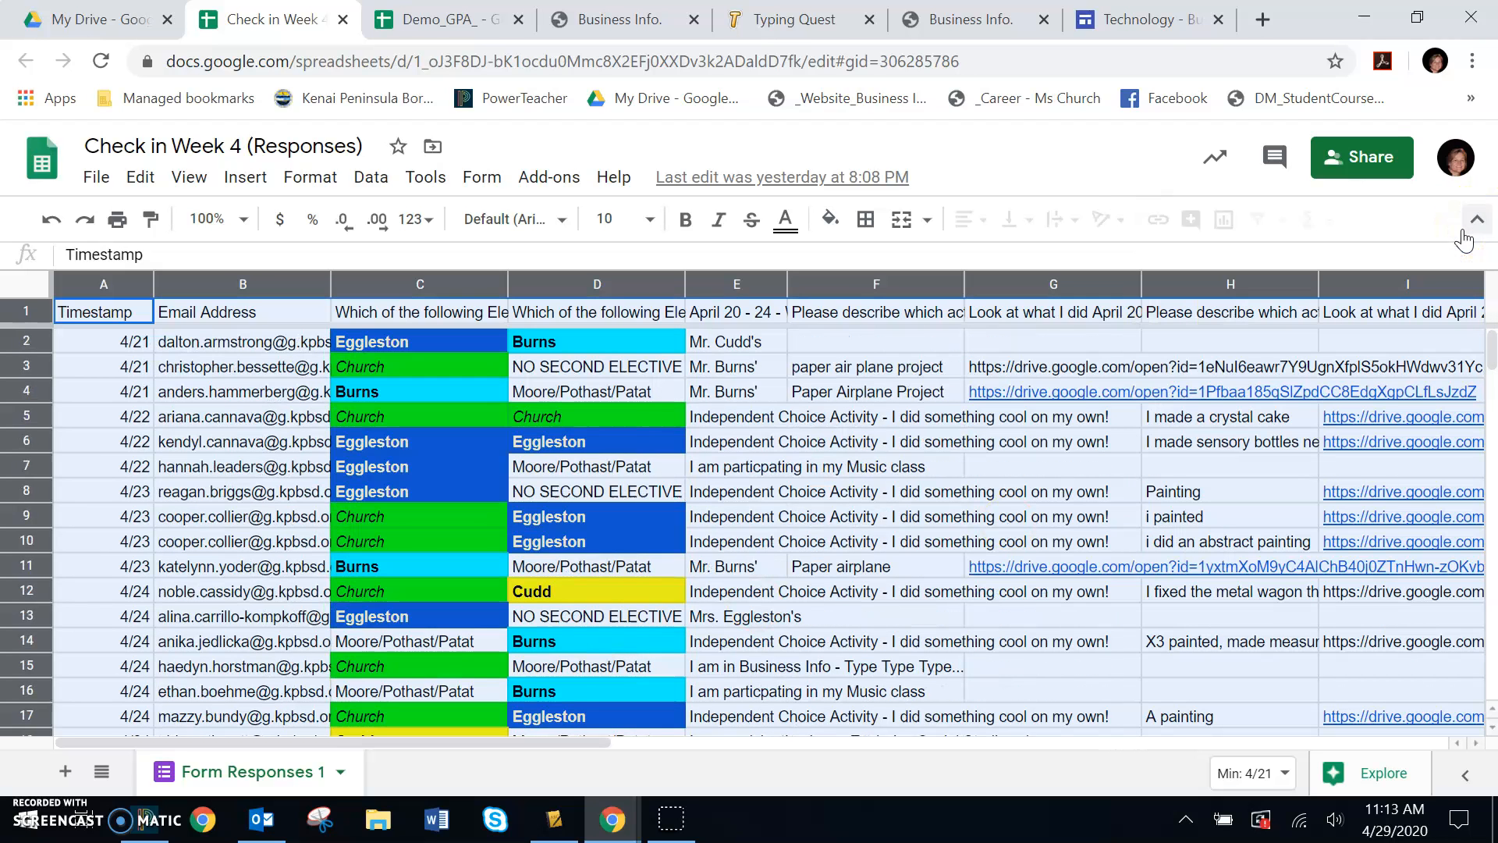